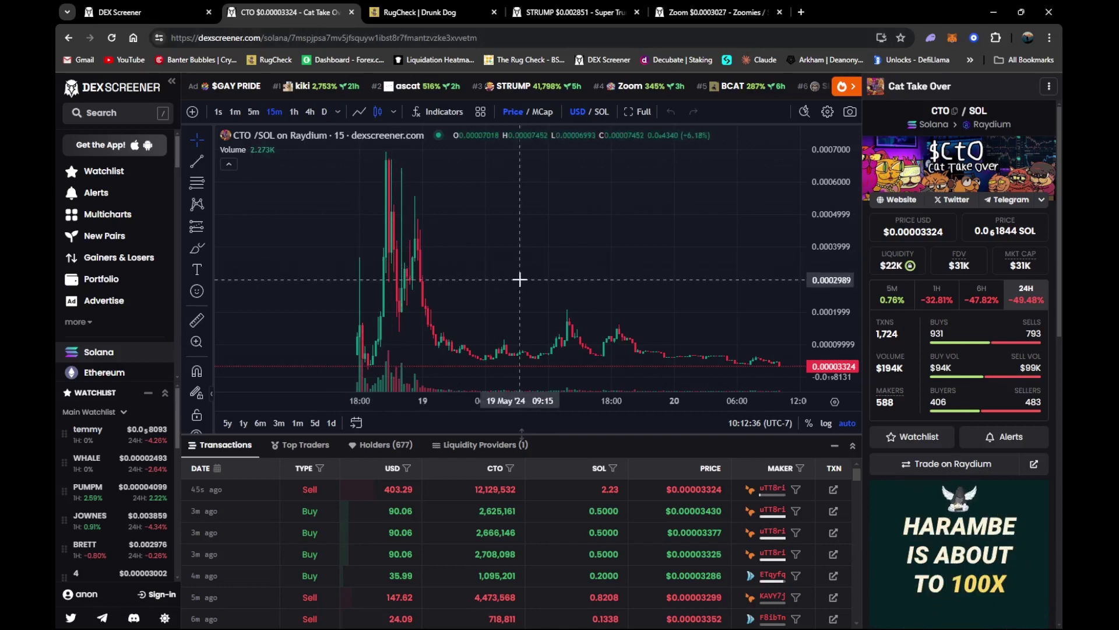
Show CTO's chart as market cap and zoom out to reveal the 700K peak on 18 May
{"action": "scroll", "coordinate": [519, 279], "scroll_direction": "up", "scroll_amount": 1}
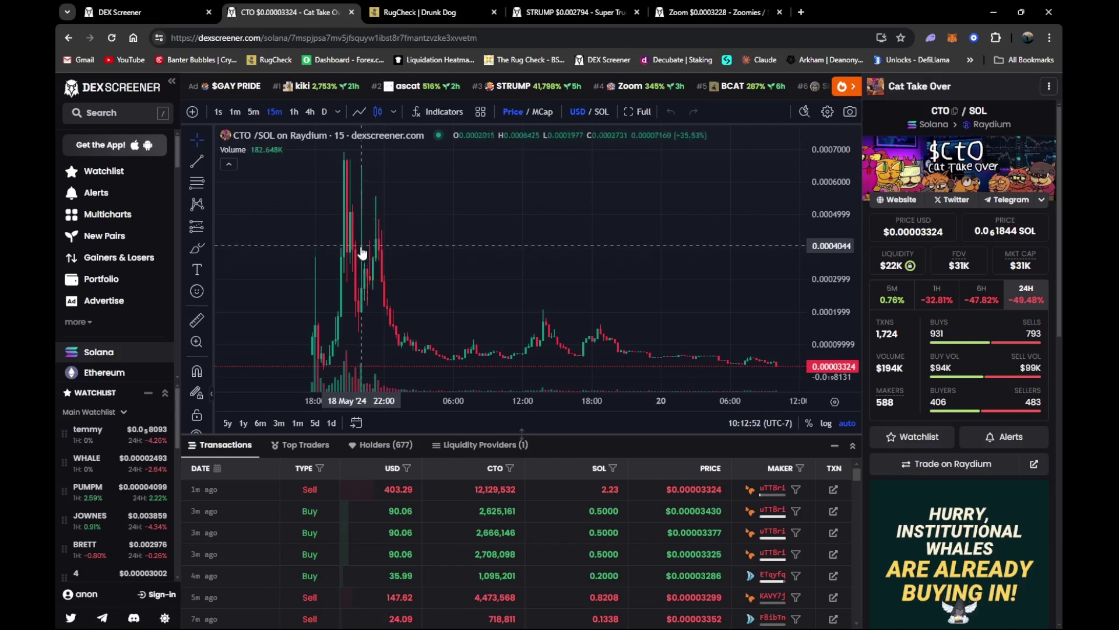
{"action": "left_click", "coordinate": [530, 109]}
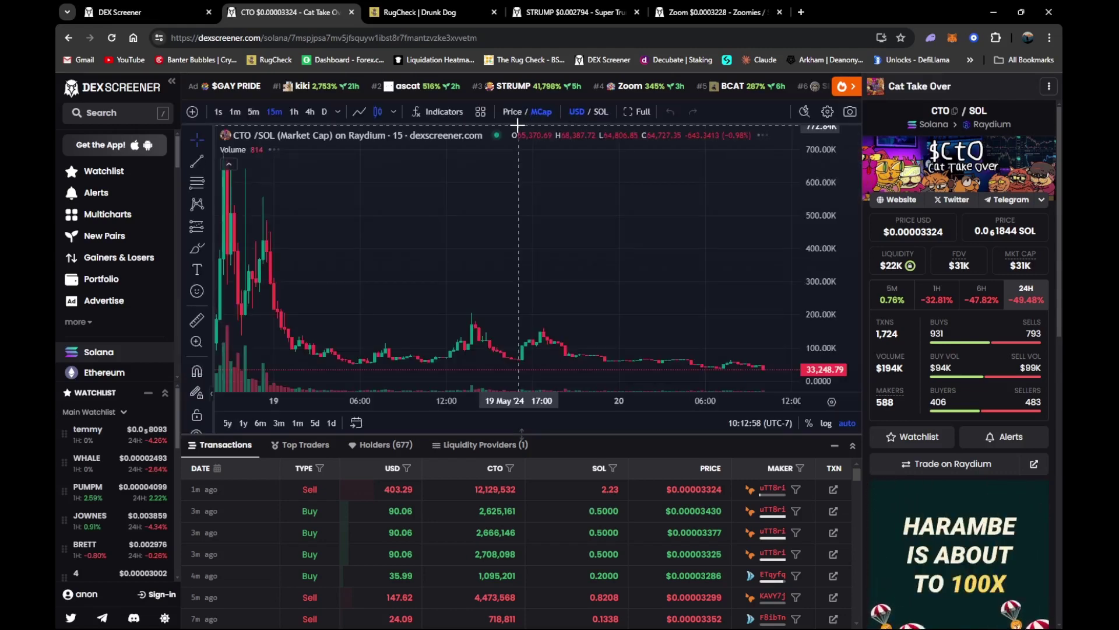
{"action": "scroll", "coordinate": [454, 233], "scroll_direction": "down", "scroll_amount": 3}
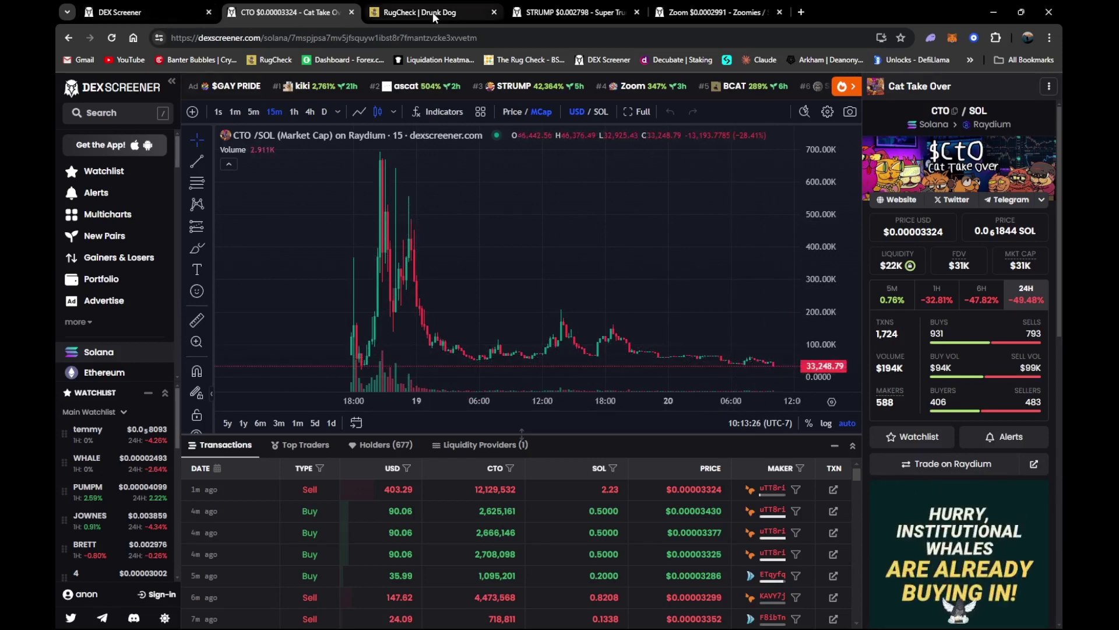
{"action": "mouse_move", "coordinate": [433, 13]}
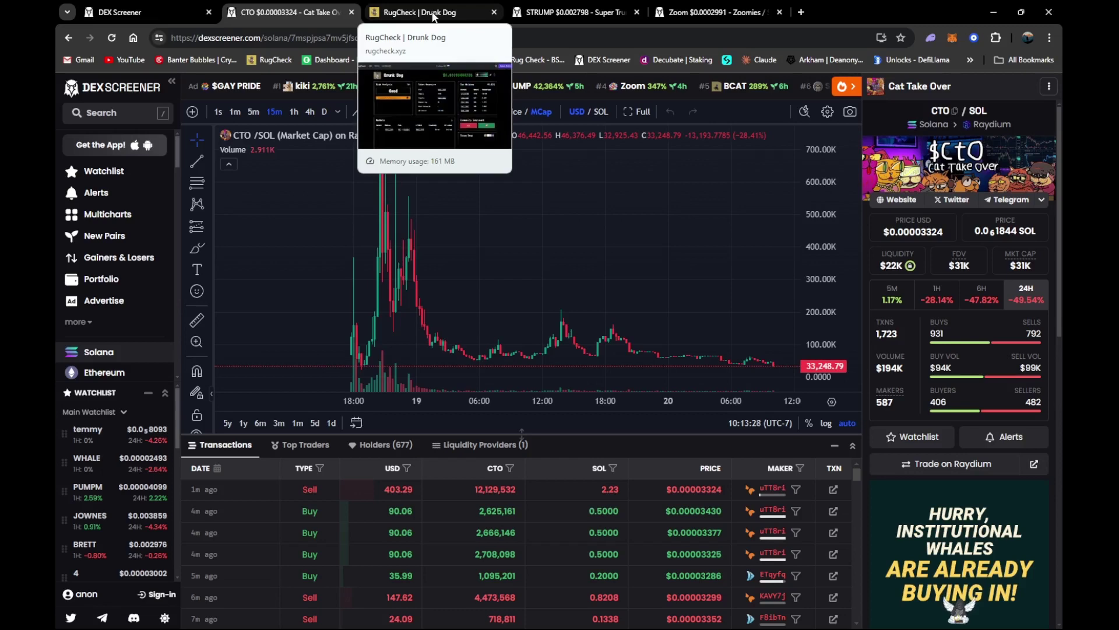
Open the STRUMP/SOL pair and zoom and rescale its chart to the last several hours
{"action": "left_click", "coordinate": [548, 10]}
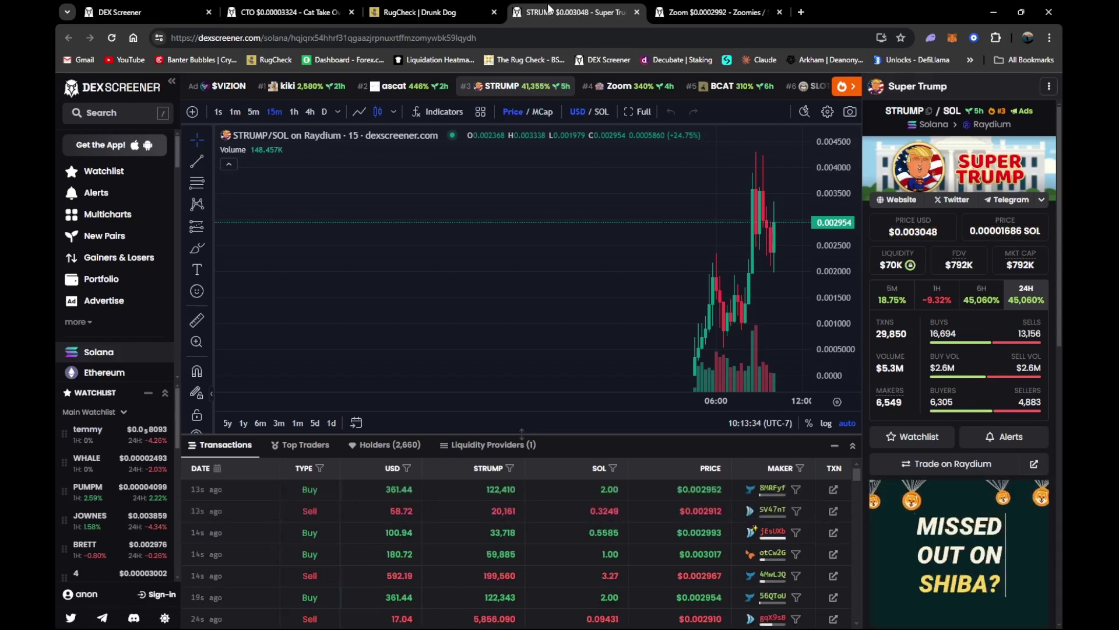
{"action": "scroll", "coordinate": [669, 291], "scroll_direction": "up", "scroll_amount": 5}
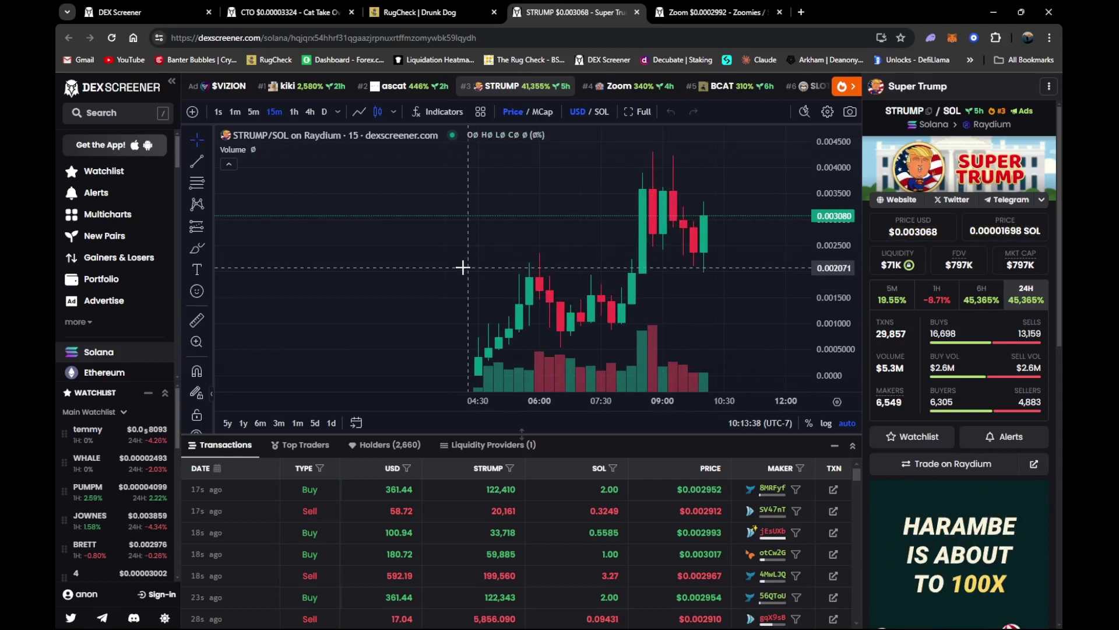
{"action": "scroll", "coordinate": [463, 265], "scroll_direction": "up", "scroll_amount": 2}
{"action": "scroll", "coordinate": [487, 240], "scroll_direction": "up", "scroll_amount": 1}
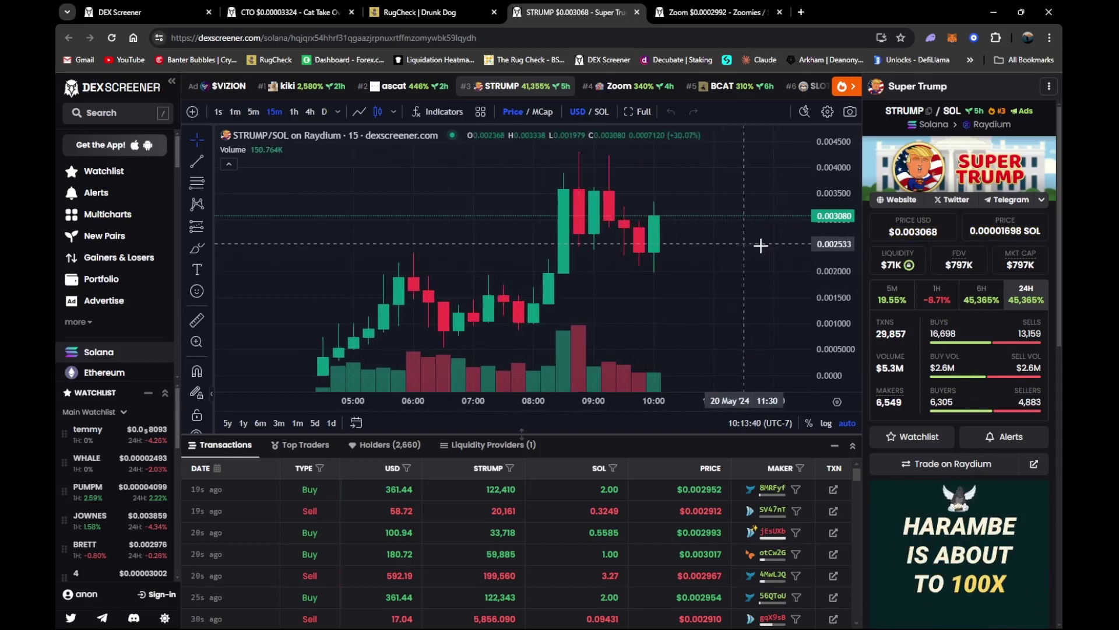
{"action": "left_click_drag", "start_coordinate": [761, 245], "coordinate": [796, 270]}
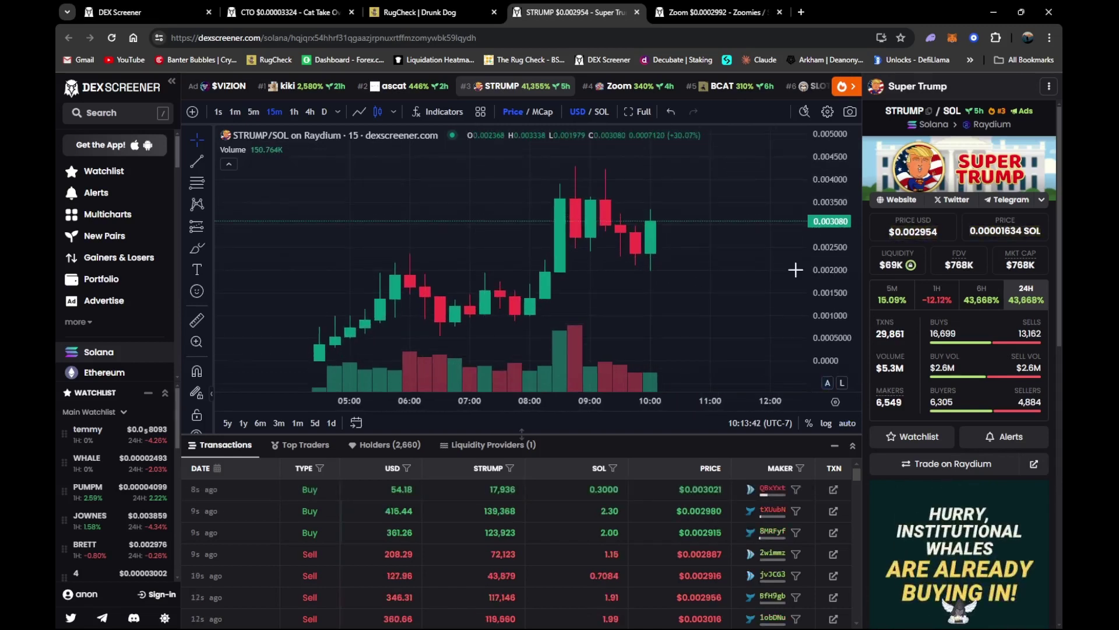
{"action": "scroll", "coordinate": [745, 270], "scroll_direction": "down", "scroll_amount": 2}
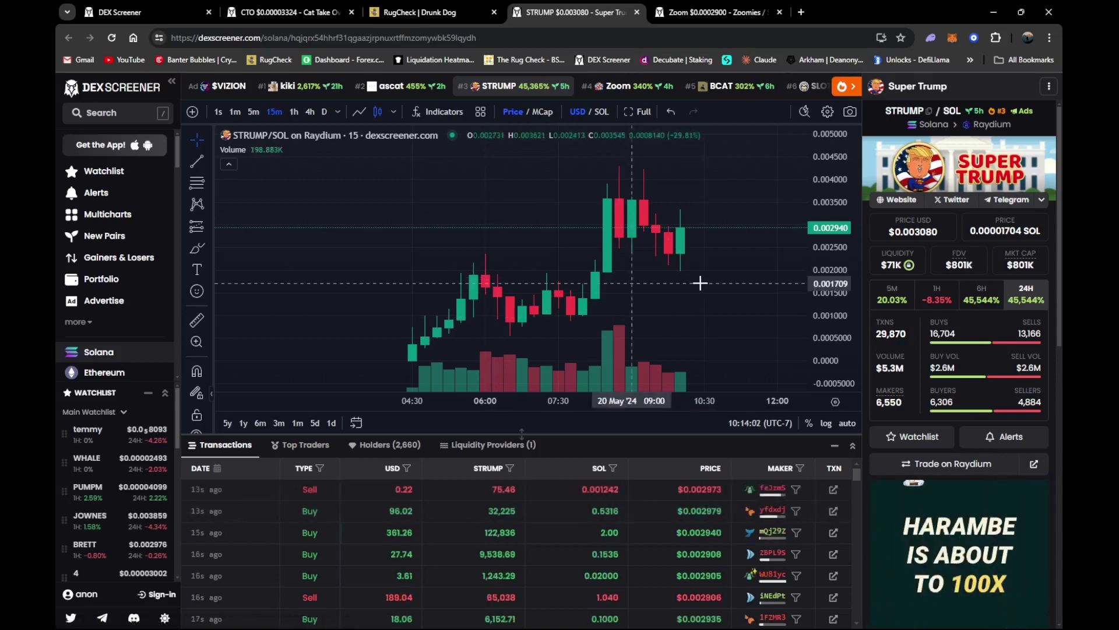
{"action": "scroll", "coordinate": [726, 284], "scroll_direction": "up", "scroll_amount": 2}
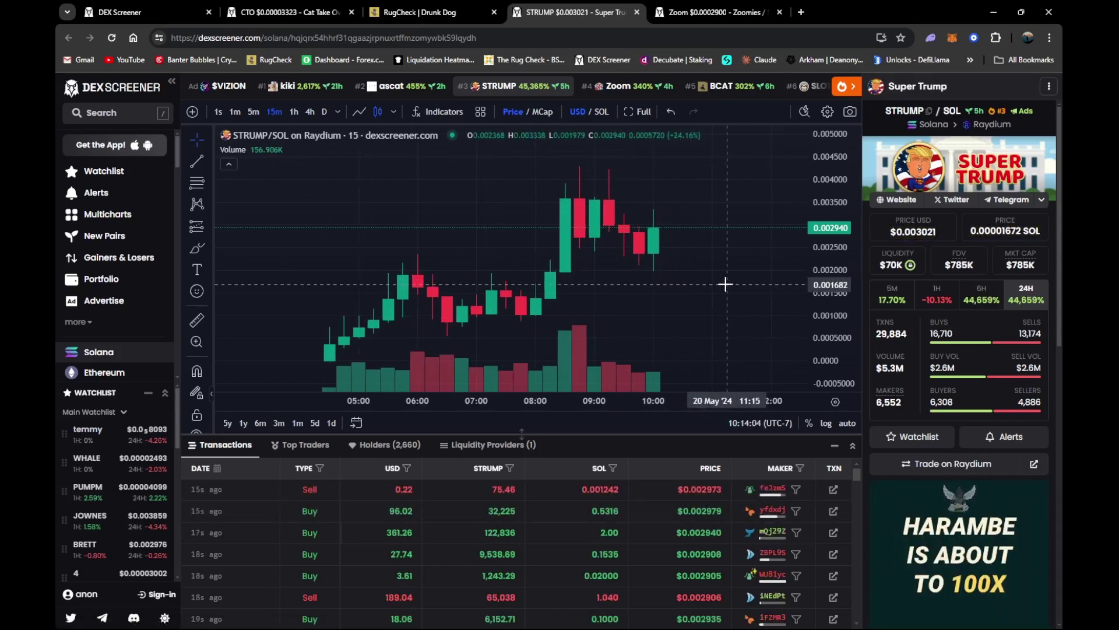
Display the STRUMP chart as market cap and adjust the zoom on recent candles
{"action": "left_click", "coordinate": [534, 109]}
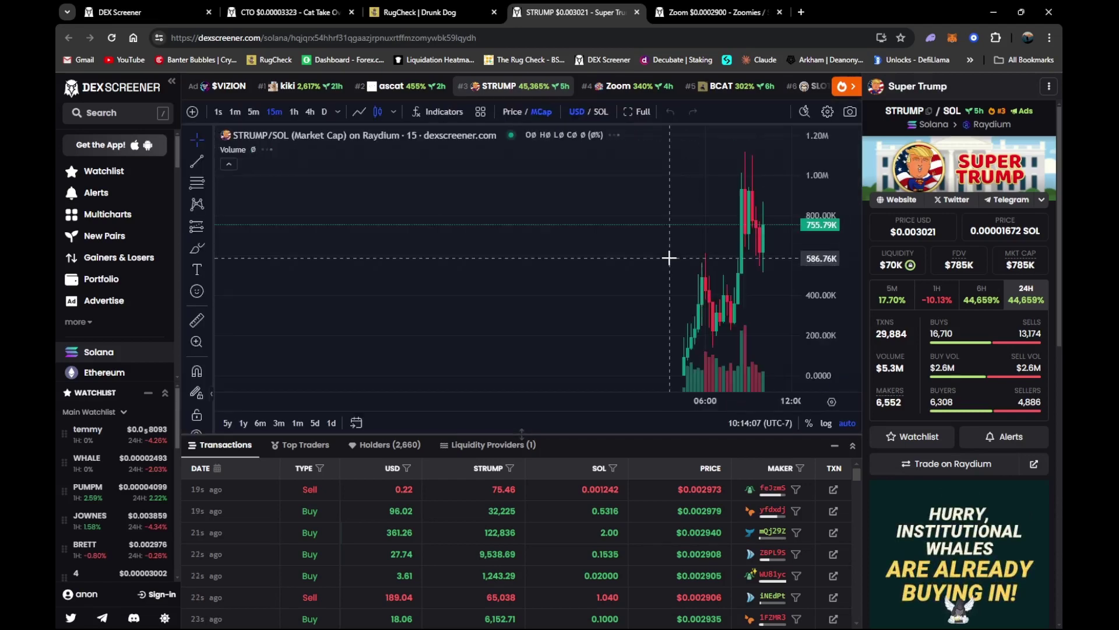
{"action": "scroll", "coordinate": [667, 238], "scroll_direction": "up", "scroll_amount": 3}
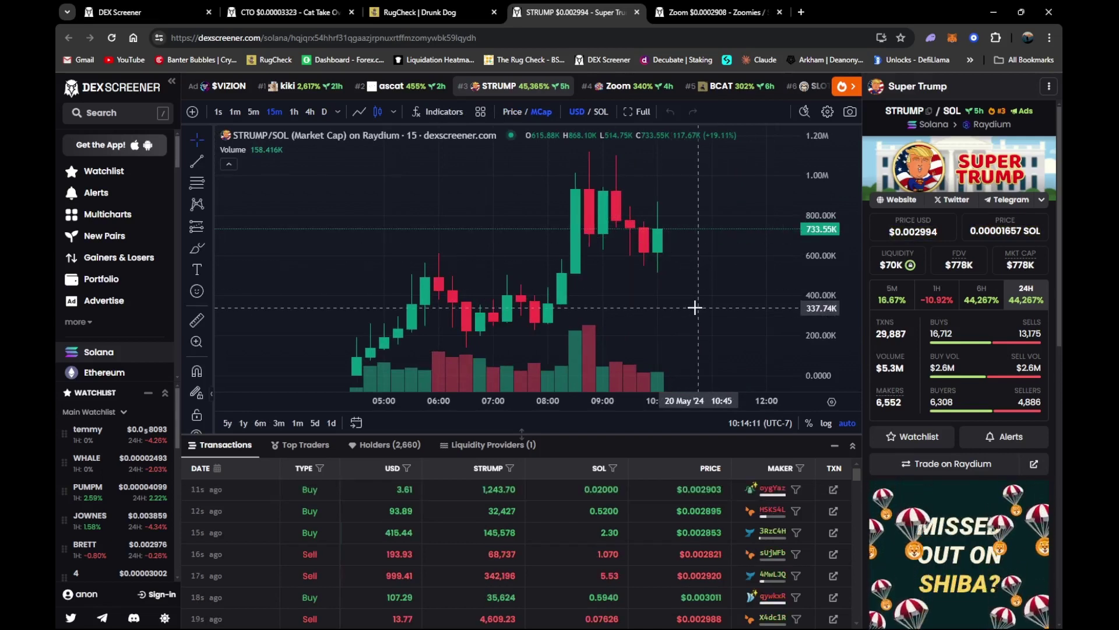
{"action": "scroll", "coordinate": [695, 308], "scroll_direction": "up", "scroll_amount": 2}
{"action": "scroll", "coordinate": [696, 307], "scroll_direction": "down", "scroll_amount": 2}
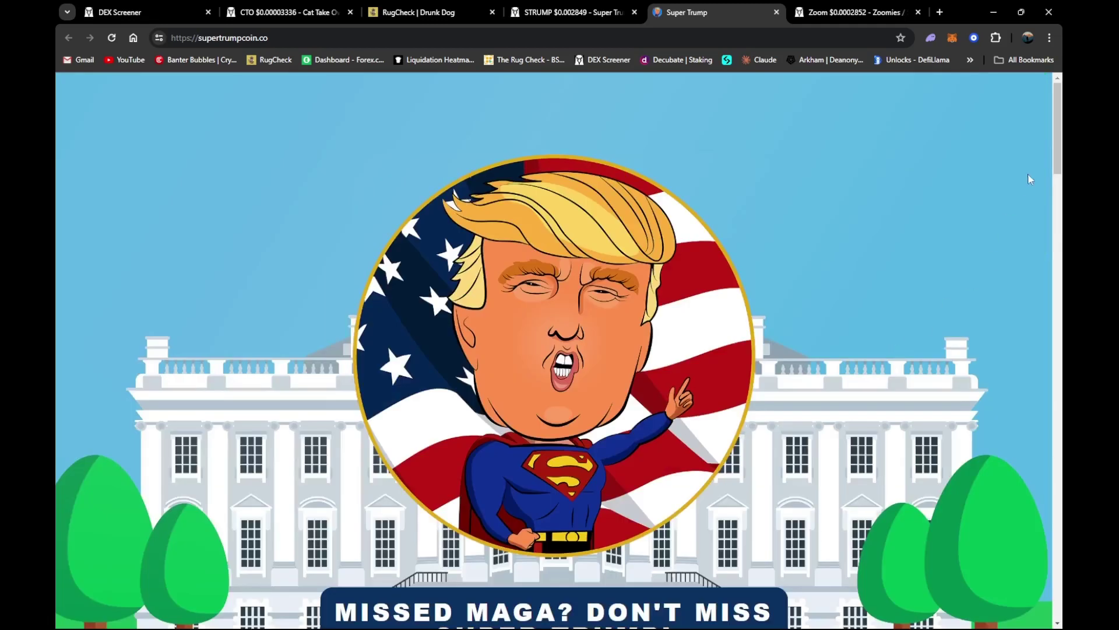
Browse supertrumpcoin.co down to its About section and back, then close that tab
{"action": "scroll", "coordinate": [1060, 128], "scroll_direction": "down", "scroll_amount": 4}
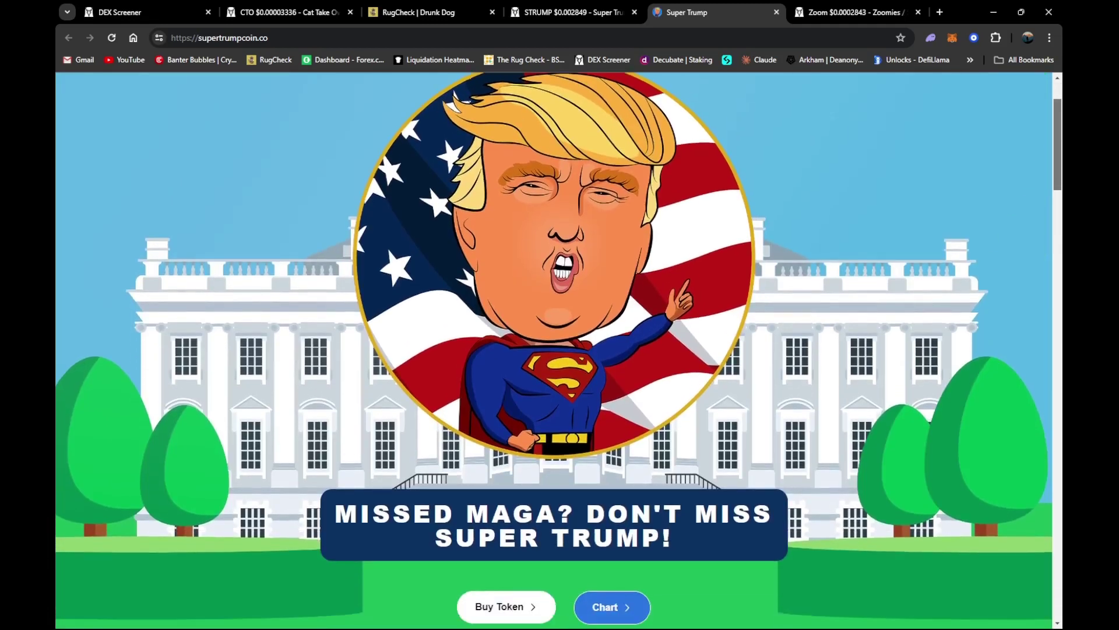
{"action": "scroll", "coordinate": [558, 344], "scroll_direction": "down", "scroll_amount": 10}
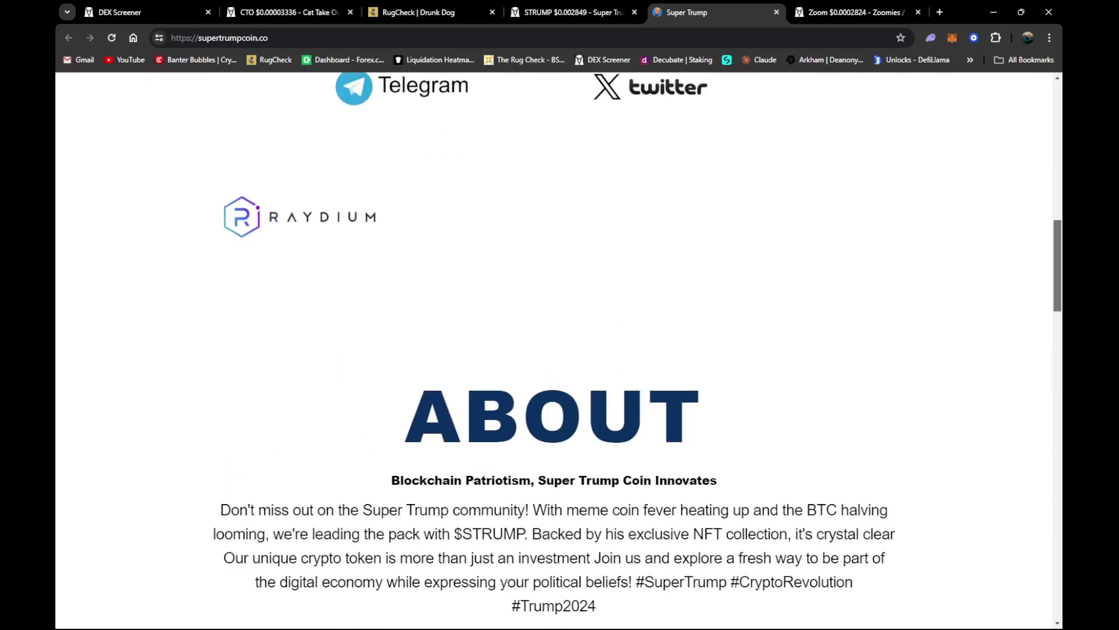
{"action": "scroll", "coordinate": [558, 344], "scroll_direction": "down", "scroll_amount": 1}
{"action": "scroll", "coordinate": [558, 344], "scroll_direction": "down", "scroll_amount": 1}
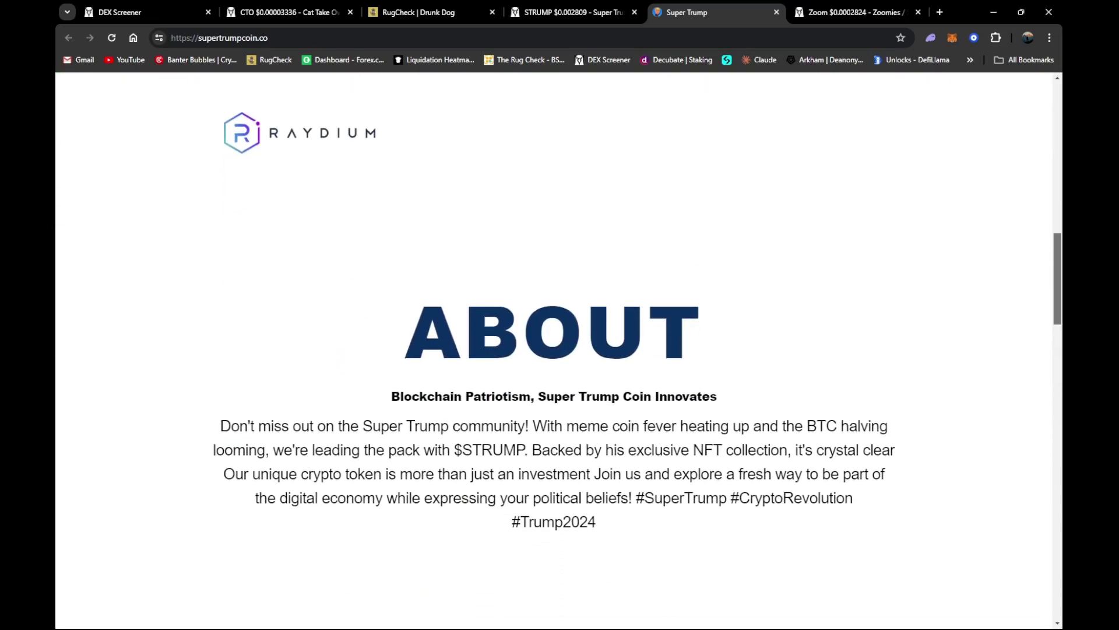
{"action": "scroll", "coordinate": [558, 344], "scroll_direction": "down", "scroll_amount": 2}
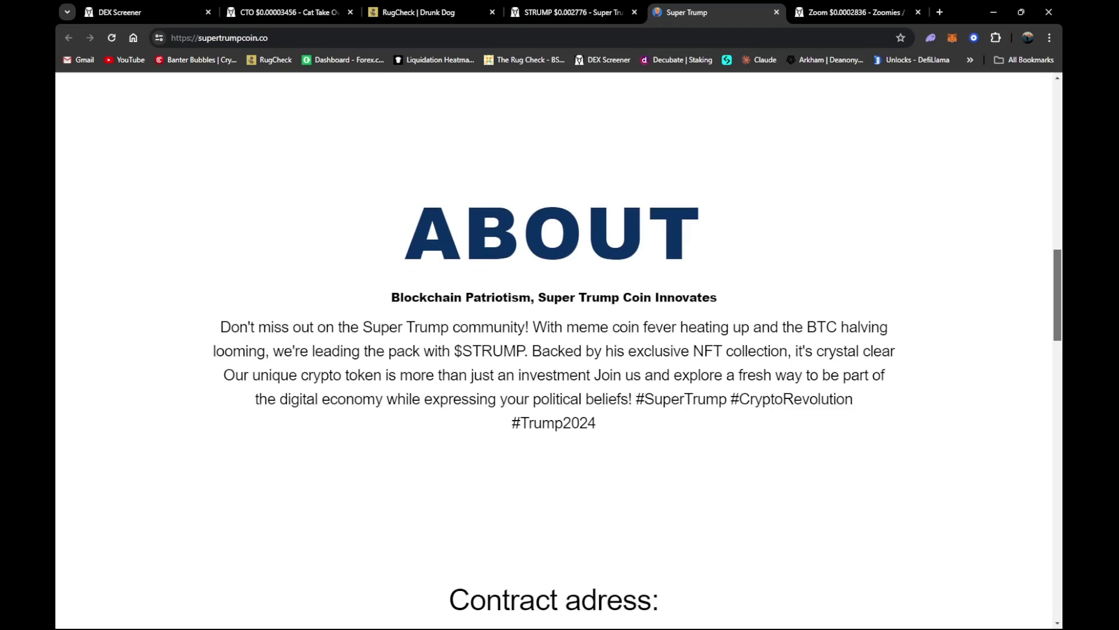
{"action": "scroll", "coordinate": [557, 344], "scroll_direction": "up", "scroll_amount": 15}
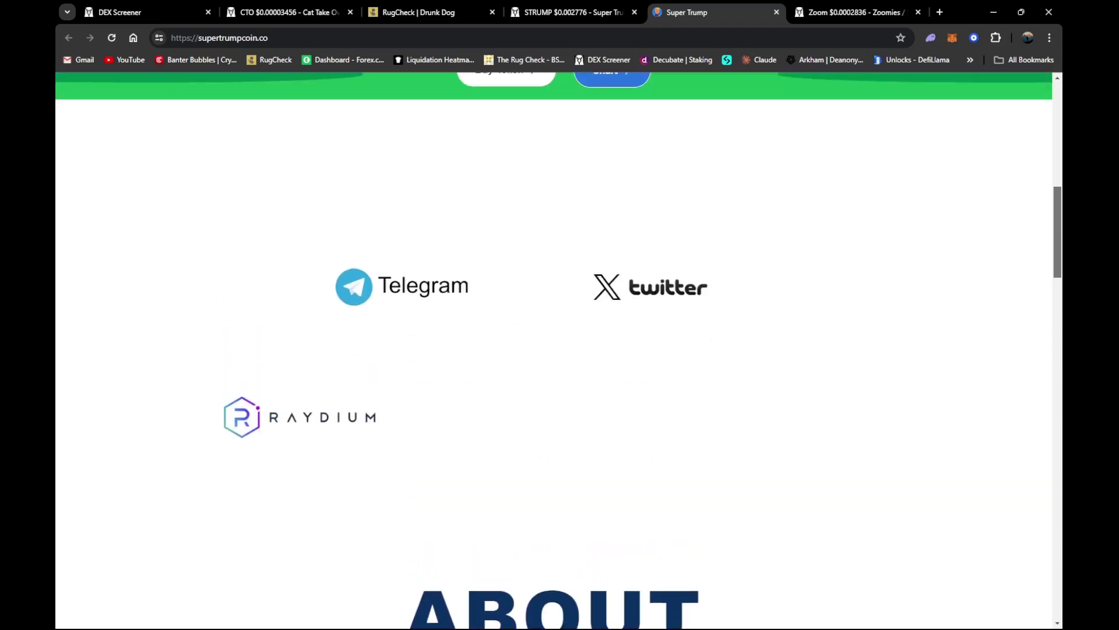
{"action": "scroll", "coordinate": [558, 344], "scroll_direction": "up", "scroll_amount": 1}
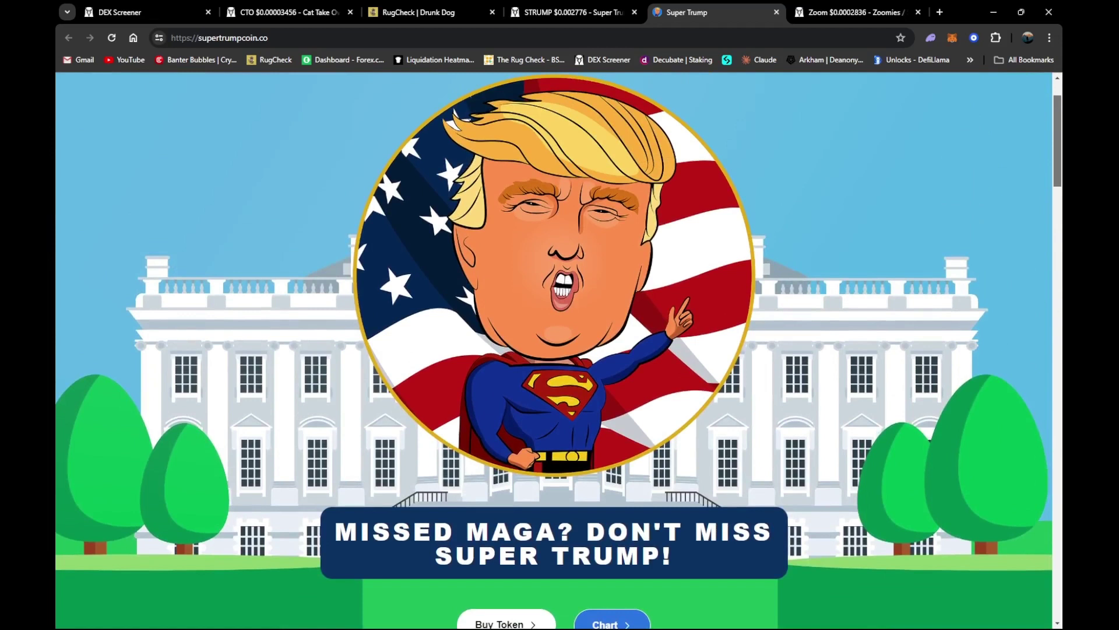
{"action": "scroll", "coordinate": [558, 344], "scroll_direction": "up", "scroll_amount": 1}
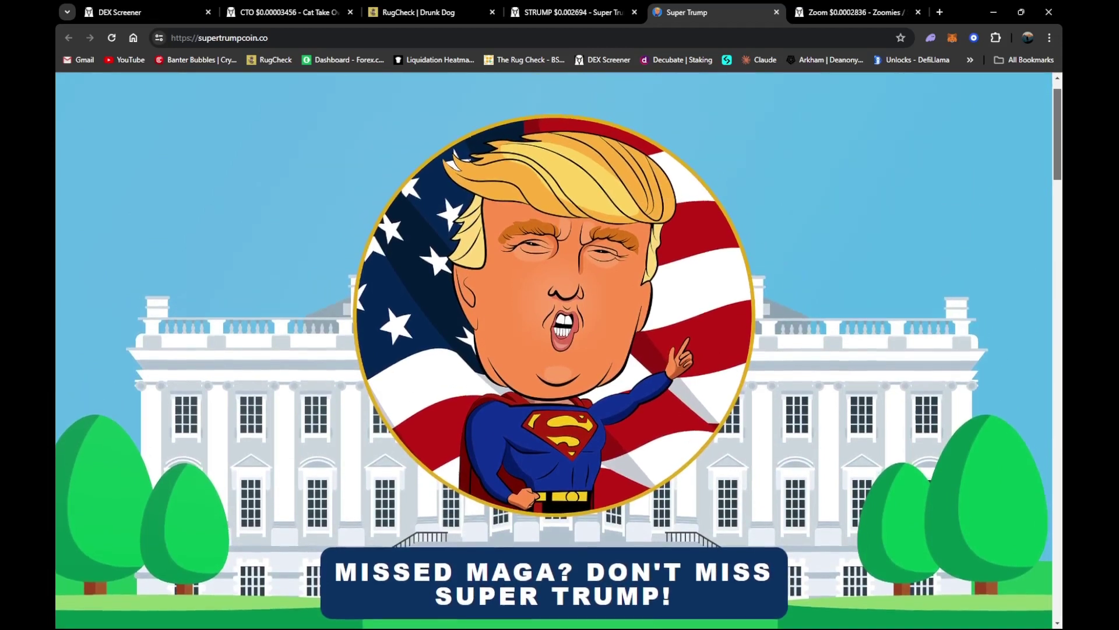
{"action": "scroll", "coordinate": [558, 344], "scroll_direction": "down", "scroll_amount": 1}
{"action": "scroll", "coordinate": [558, 344], "scroll_direction": "down", "scroll_amount": 1}
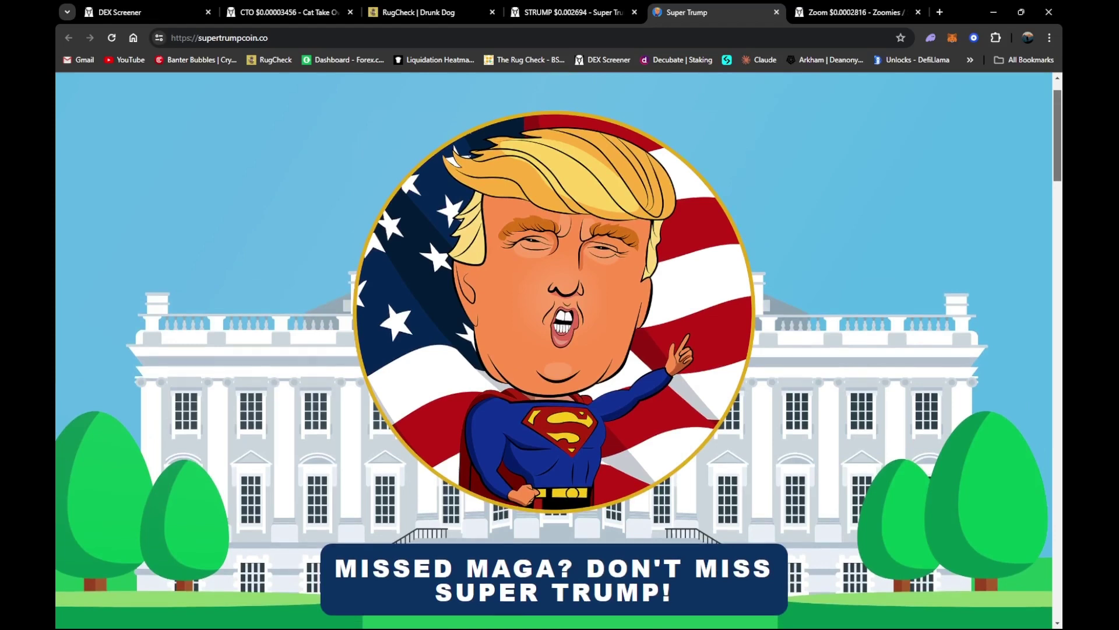
{"action": "scroll", "coordinate": [558, 350], "scroll_direction": "down", "scroll_amount": 15}
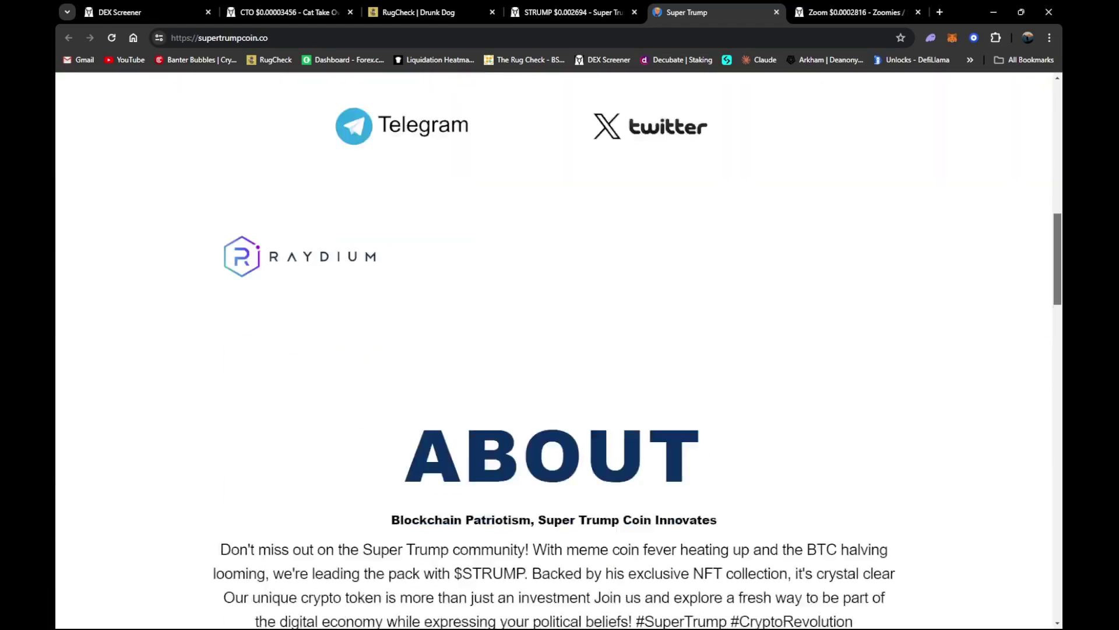
{"action": "scroll", "coordinate": [558, 349], "scroll_direction": "up", "scroll_amount": 5}
{"action": "scroll", "coordinate": [558, 350], "scroll_direction": "up", "scroll_amount": 10}
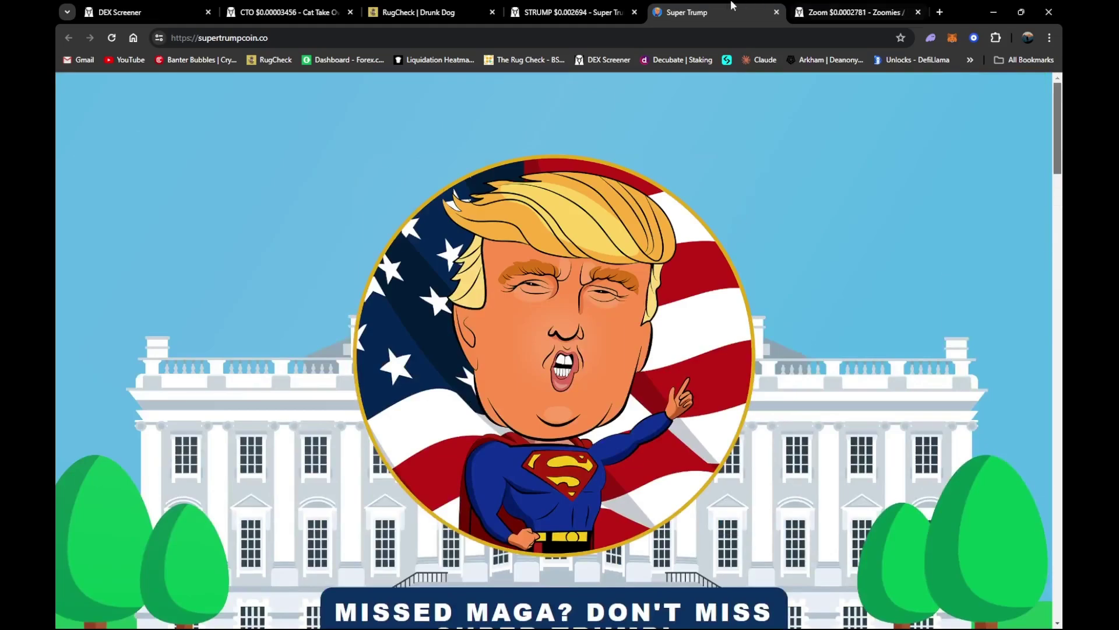
{"action": "left_click", "coordinate": [777, 12]}
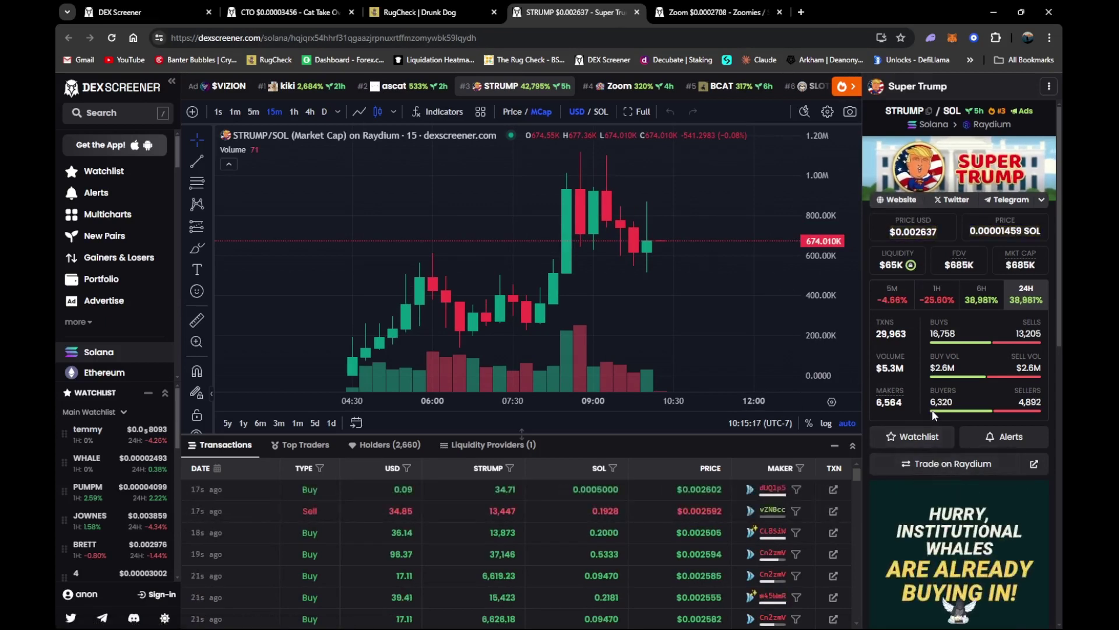
Copy the STRUMP token address from the info panel and switch to RugCheck
{"action": "scroll", "coordinate": [950, 395], "scroll_direction": "down", "scroll_amount": 8}
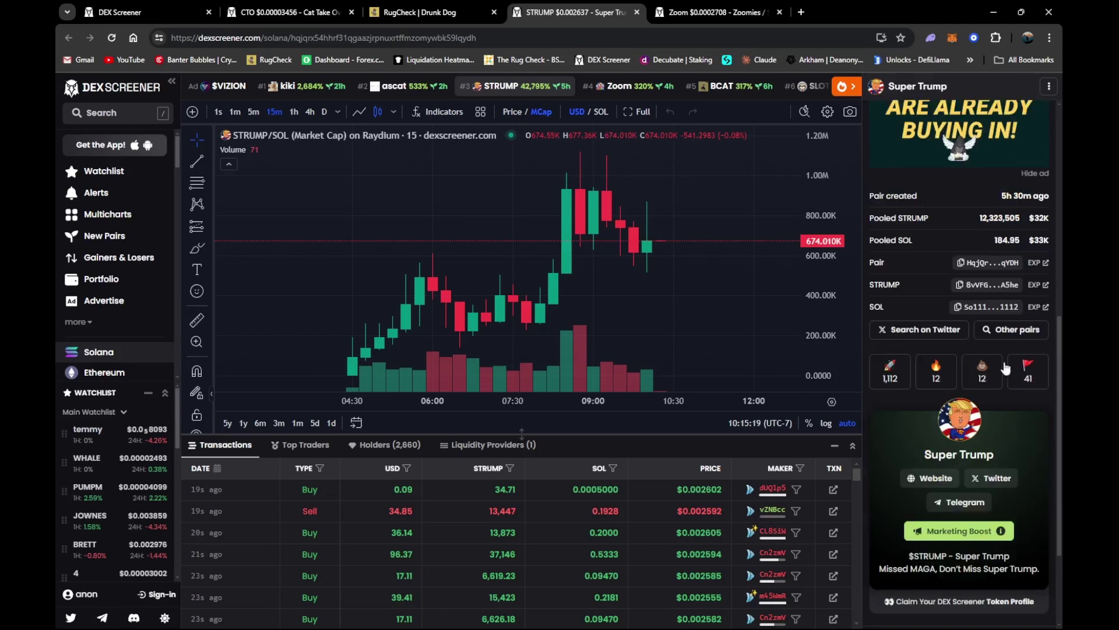
{"action": "left_click", "coordinate": [987, 285]}
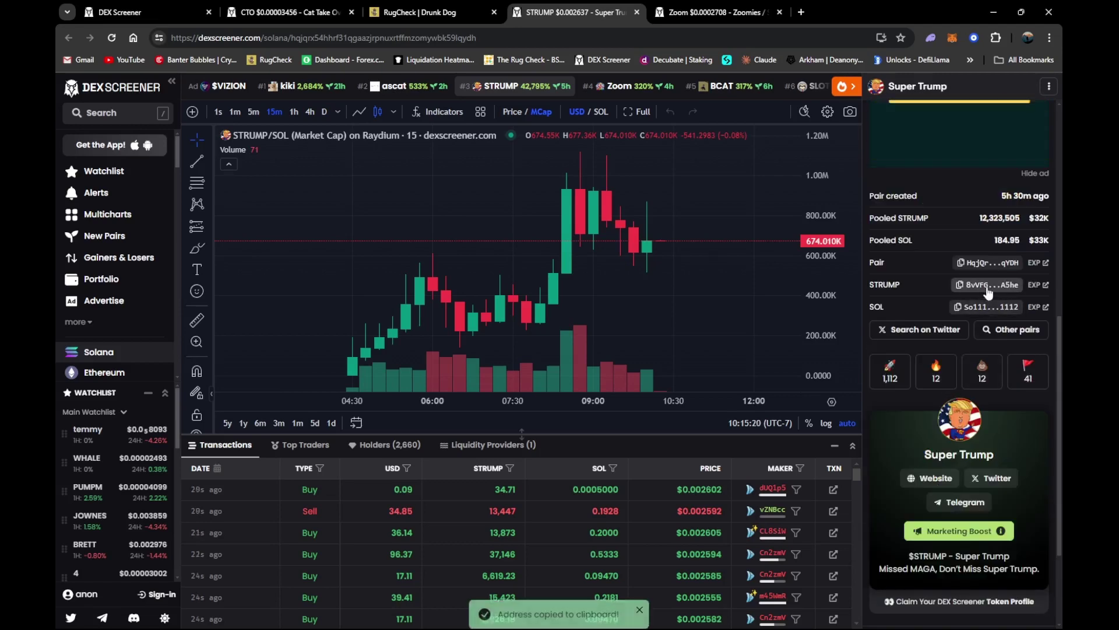
{"action": "left_click", "coordinate": [429, 8]}
Paste the STRUMP address into RugCheck, check it (Good, score 400), then close RugCheck
{"action": "left_click", "coordinate": [91, 95]}
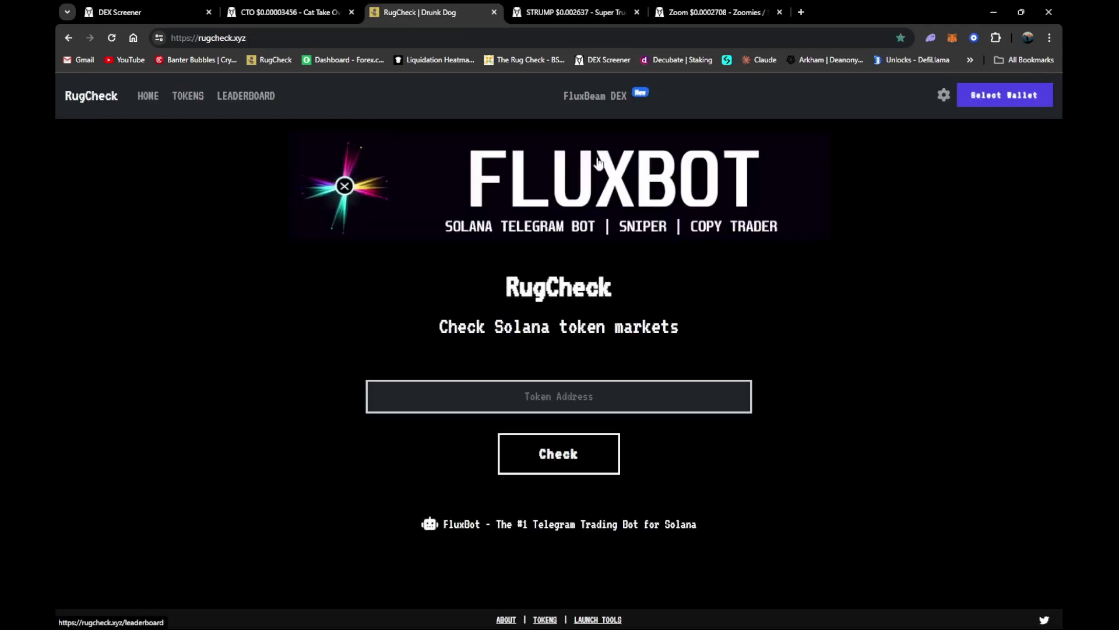
{"action": "left_click", "coordinate": [556, 390]}
{"action": "right_click", "coordinate": [556, 390]}
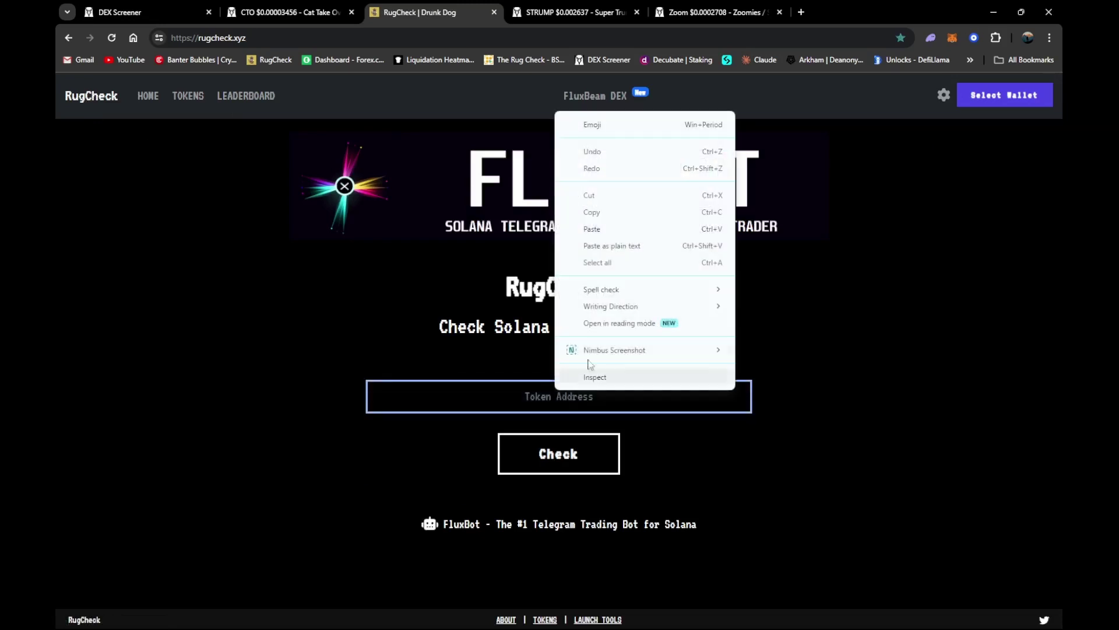
{"action": "left_click", "coordinate": [592, 229]}
{"action": "left_click", "coordinate": [594, 473]}
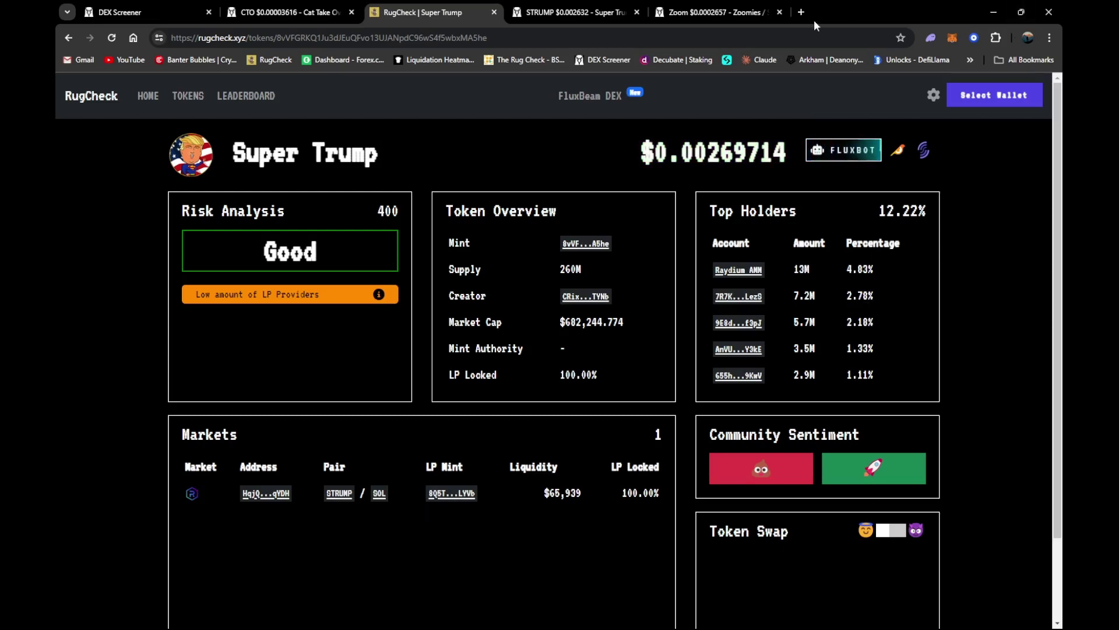
{"action": "left_click", "coordinate": [493, 12]}
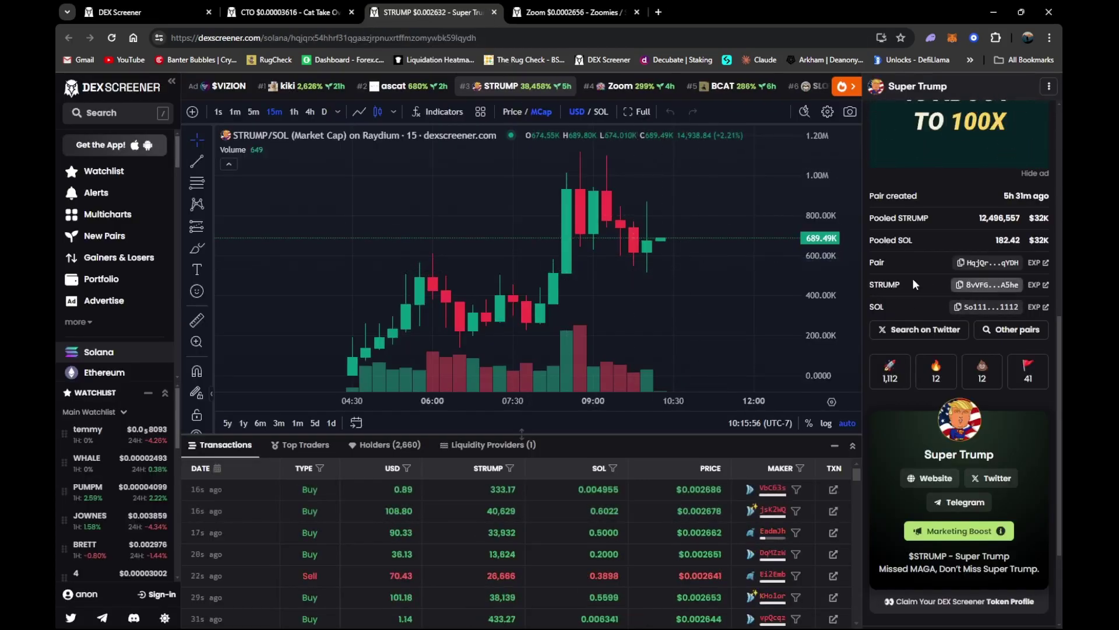
Scroll the token info panel up toward the Super Trump Twitter link
{"action": "scroll", "coordinate": [906, 291], "scroll_direction": "up", "scroll_amount": 8}
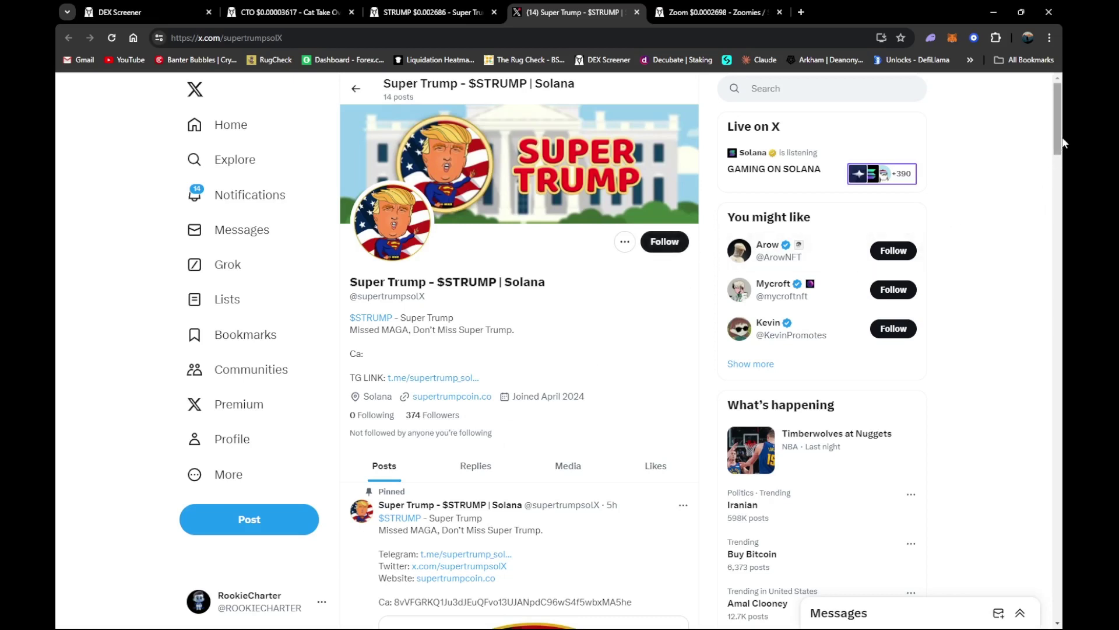
{"action": "scroll", "coordinate": [1063, 137], "scroll_direction": "down", "scroll_amount": 4}
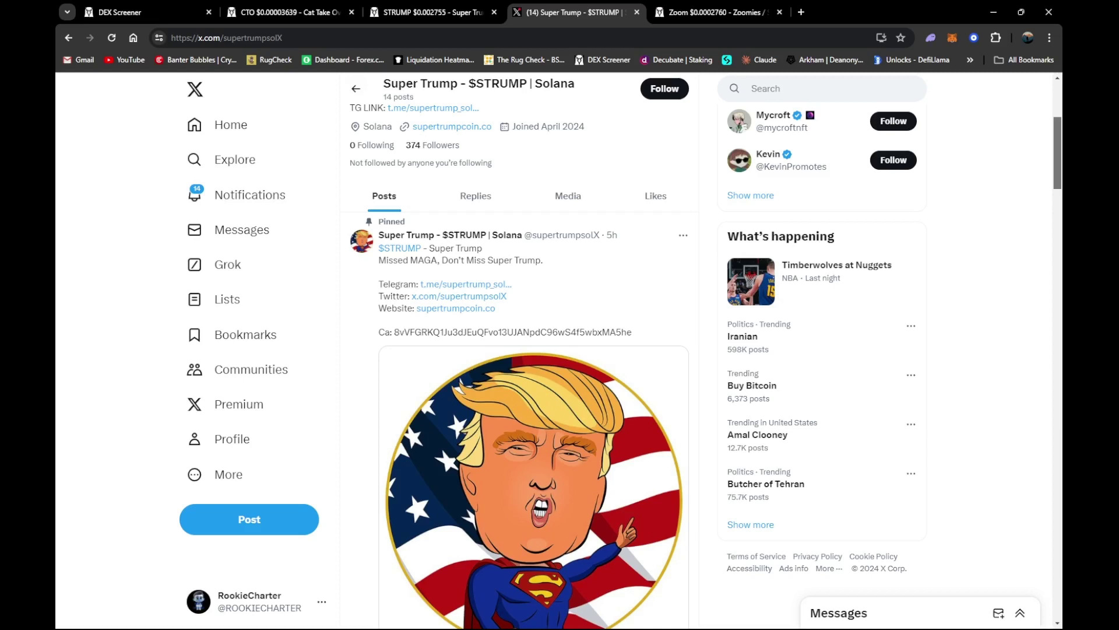
{"action": "scroll", "coordinate": [705, 366], "scroll_direction": "down", "scroll_amount": 1}
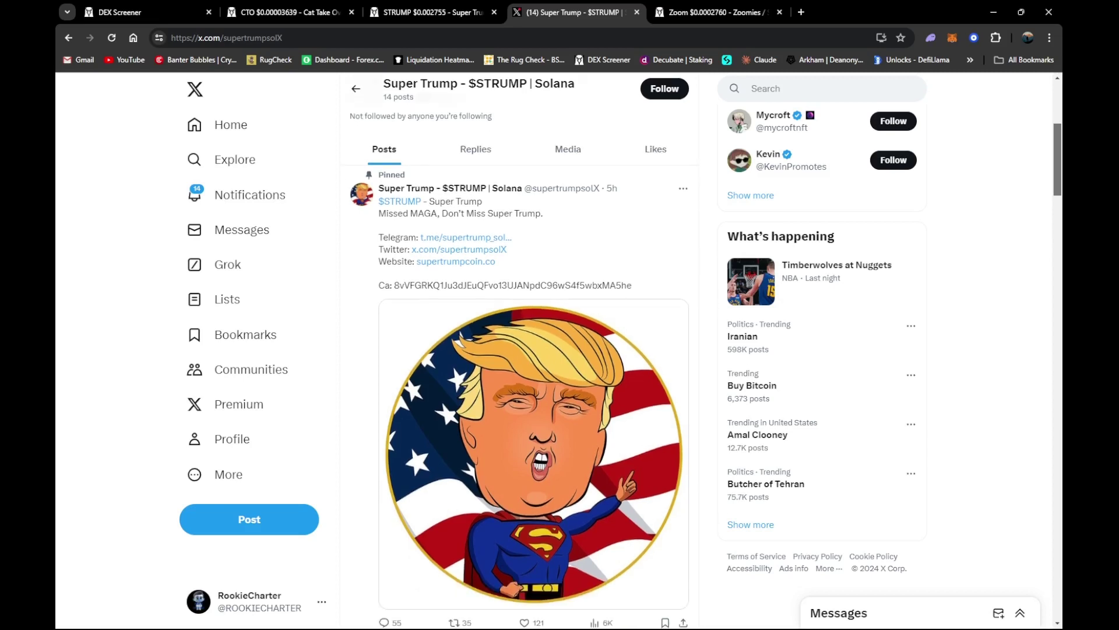
{"action": "scroll", "coordinate": [519, 350], "scroll_direction": "down", "scroll_amount": 1}
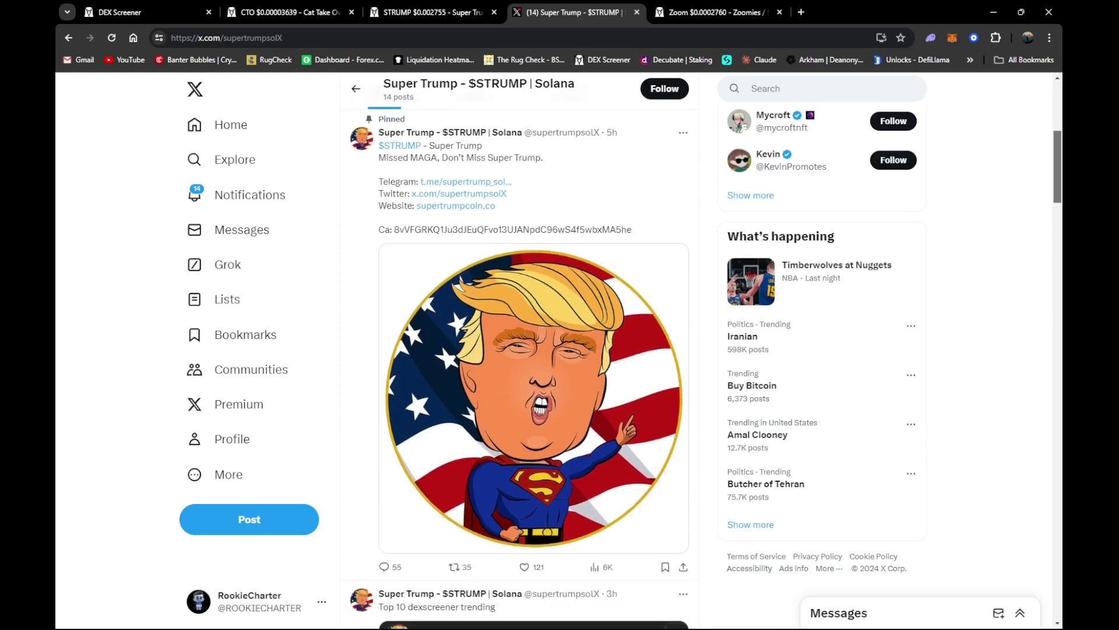
{"action": "scroll", "coordinate": [519, 366], "scroll_direction": "down", "scroll_amount": 1}
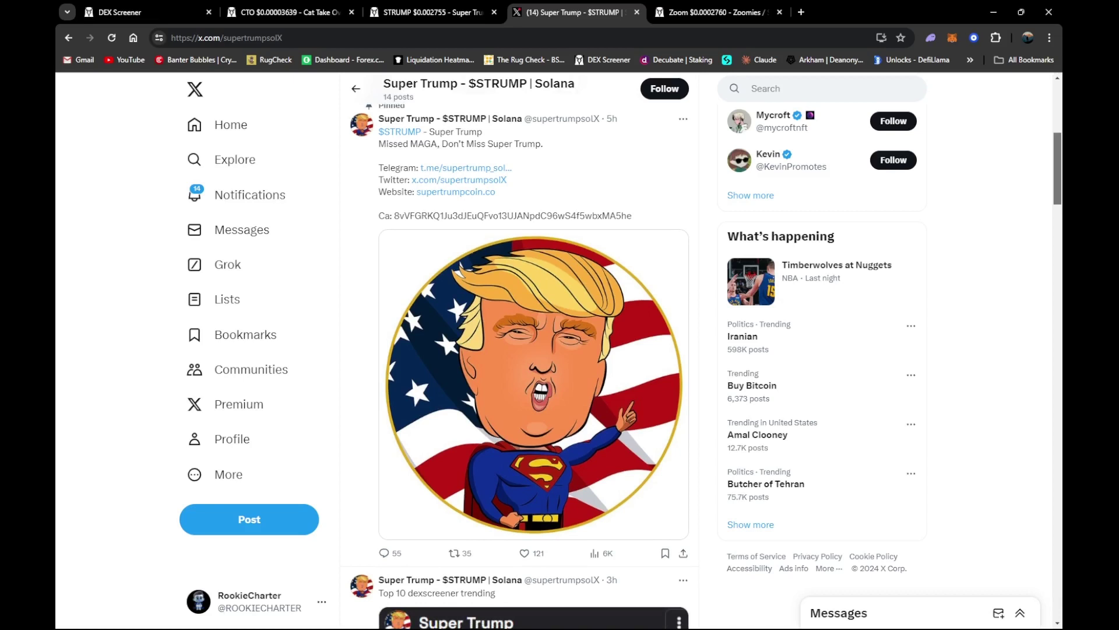
{"action": "scroll", "coordinate": [534, 350], "scroll_direction": "down", "scroll_amount": 5}
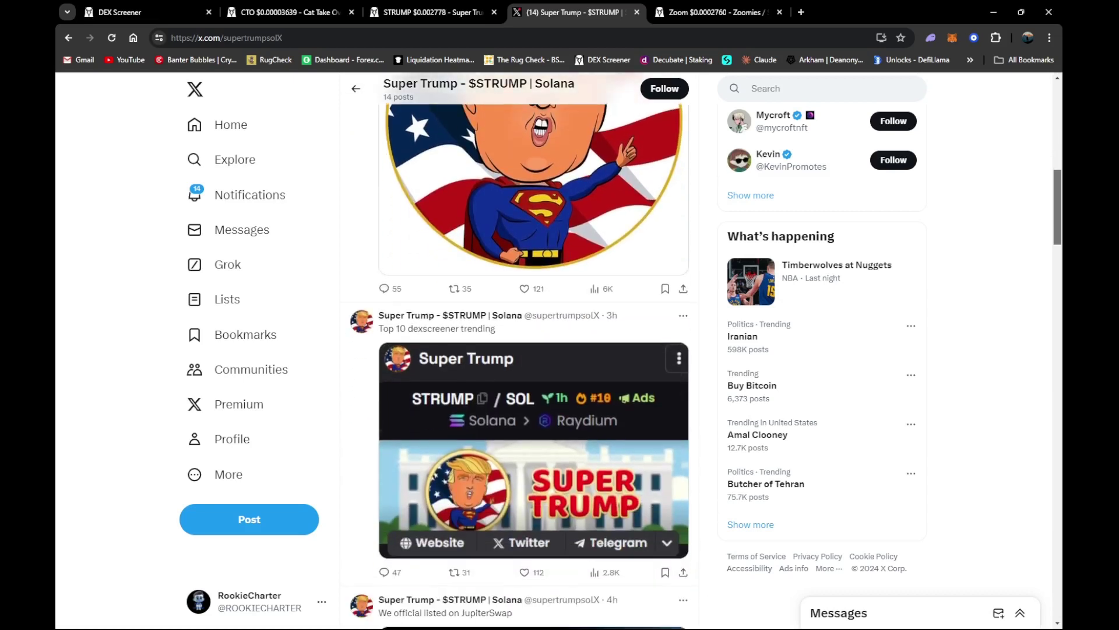
{"action": "scroll", "coordinate": [533, 349], "scroll_direction": "down", "scroll_amount": 2}
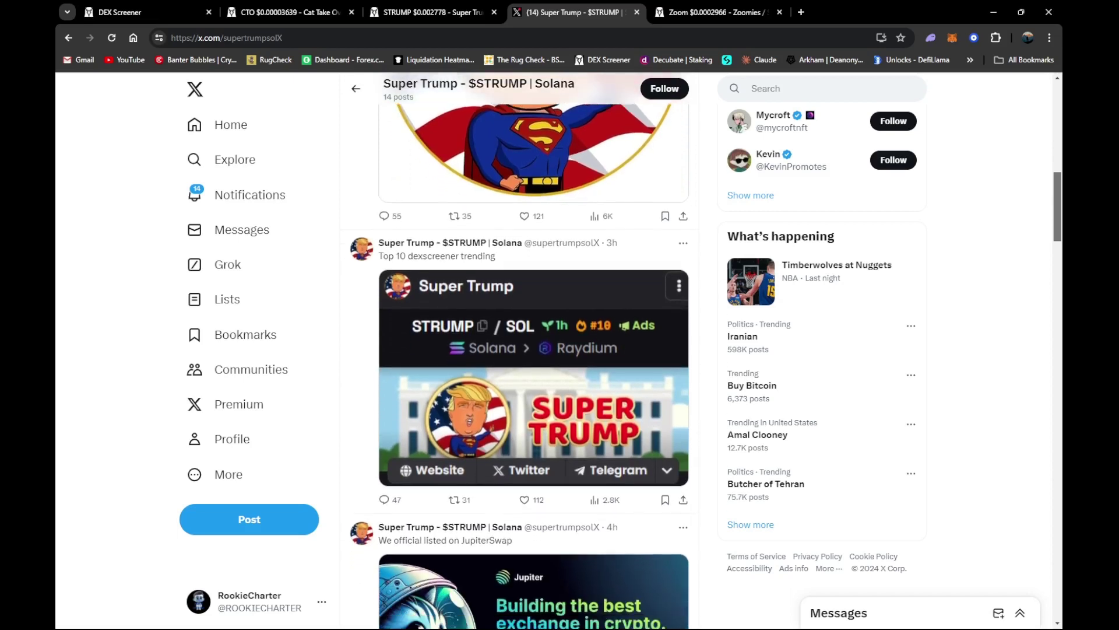
{"action": "scroll", "coordinate": [533, 350], "scroll_direction": "down", "scroll_amount": 3}
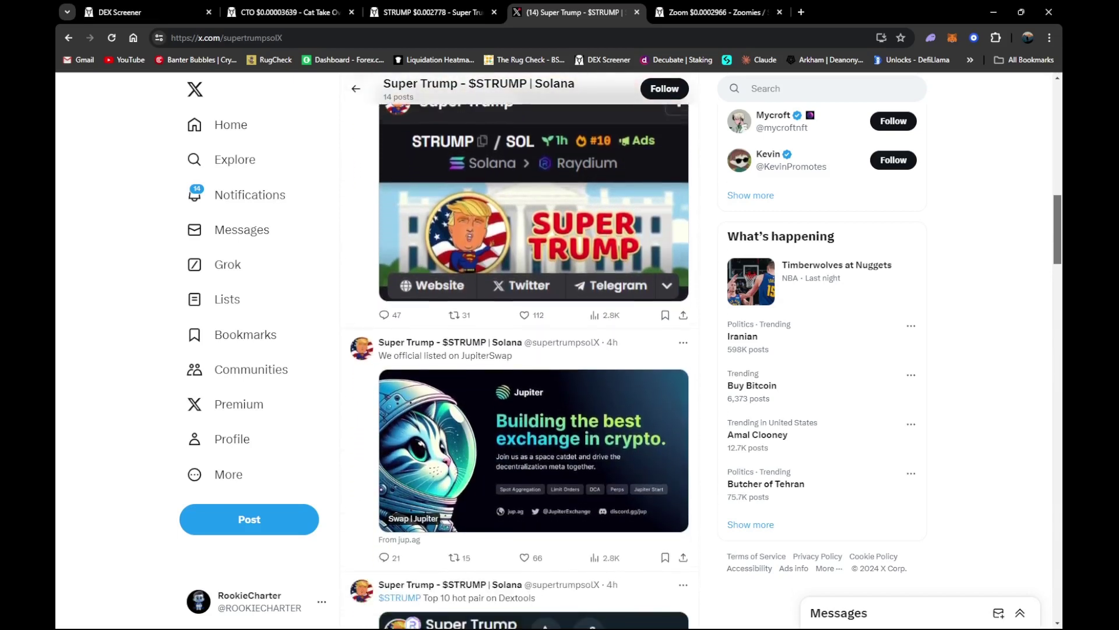
{"action": "scroll", "coordinate": [533, 349], "scroll_direction": "down", "scroll_amount": 4}
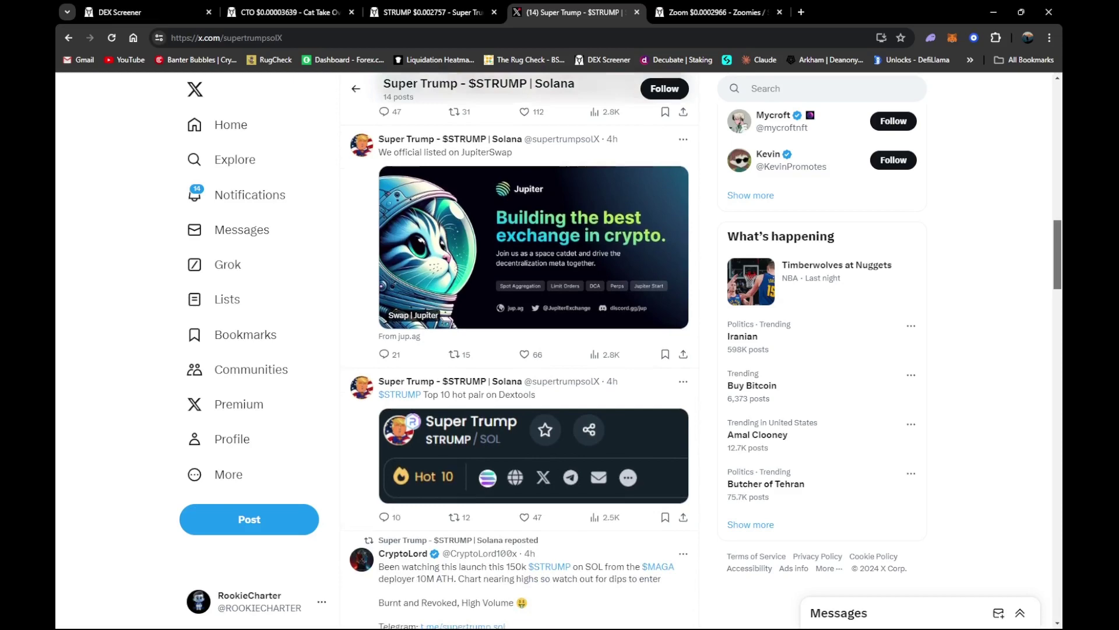
{"action": "scroll", "coordinate": [533, 350], "scroll_direction": "down", "scroll_amount": 2}
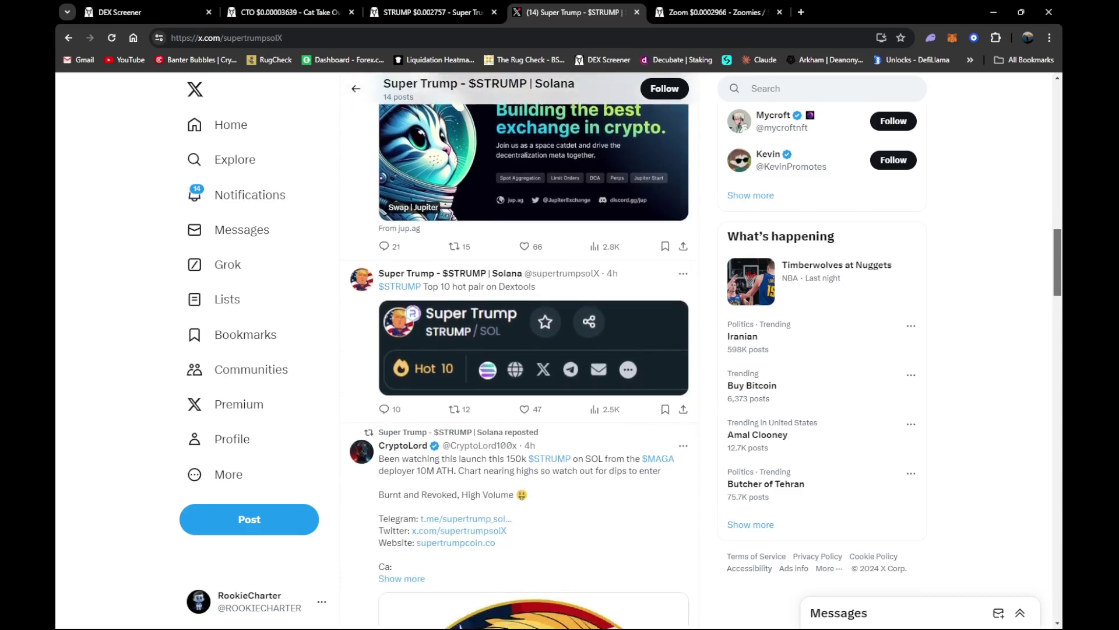
{"action": "scroll", "coordinate": [533, 350], "scroll_direction": "down", "scroll_amount": 9}
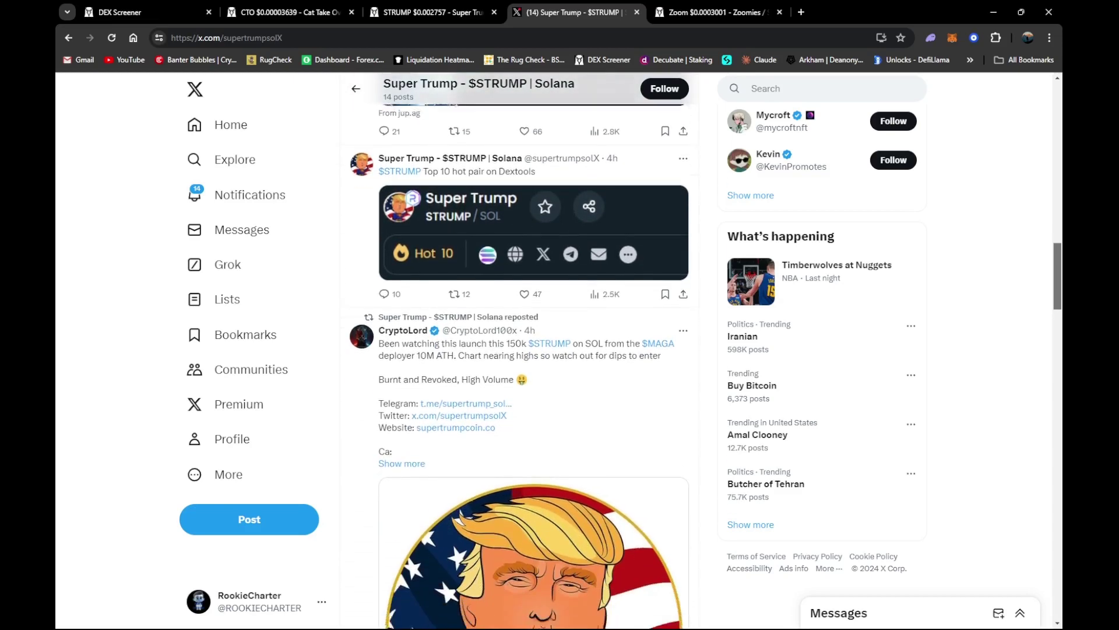
{"action": "scroll", "coordinate": [884, 175], "scroll_direction": "up", "scroll_amount": 15}
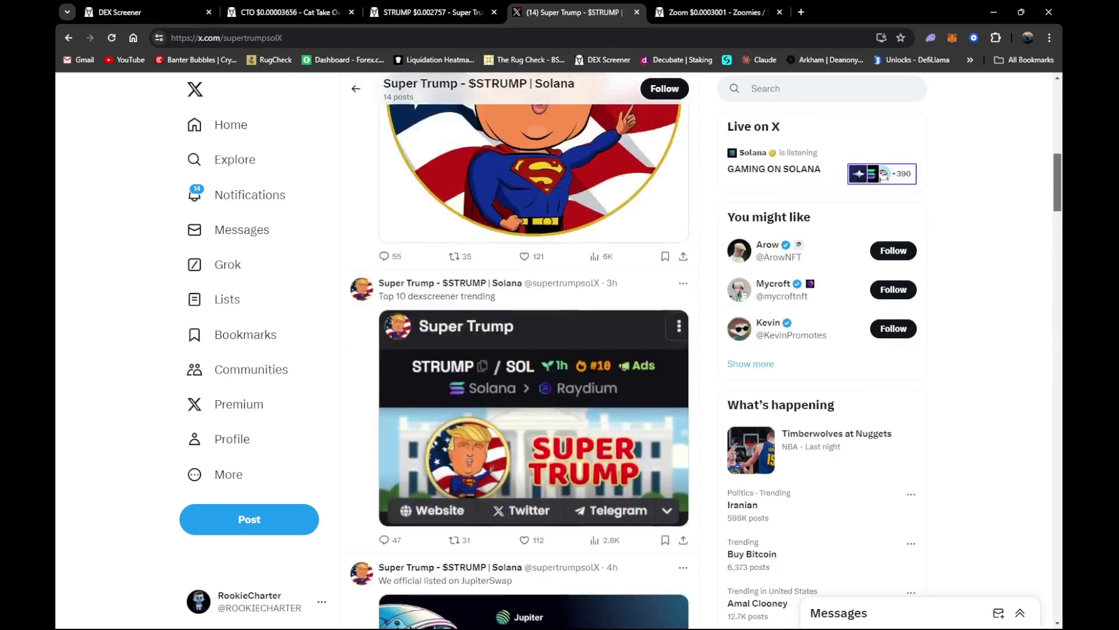
{"action": "scroll", "coordinate": [884, 174], "scroll_direction": "up", "scroll_amount": 2}
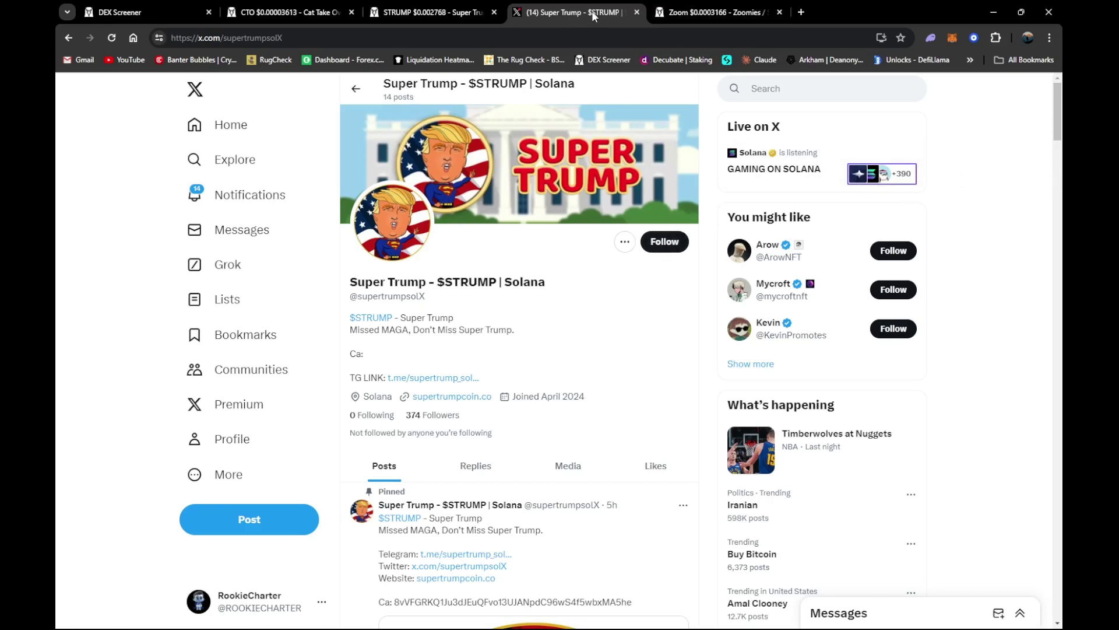
Close the Super Trump X tab and squeeze the STRUMP chart's price scale
{"action": "middle_click", "coordinate": [562, 14]}
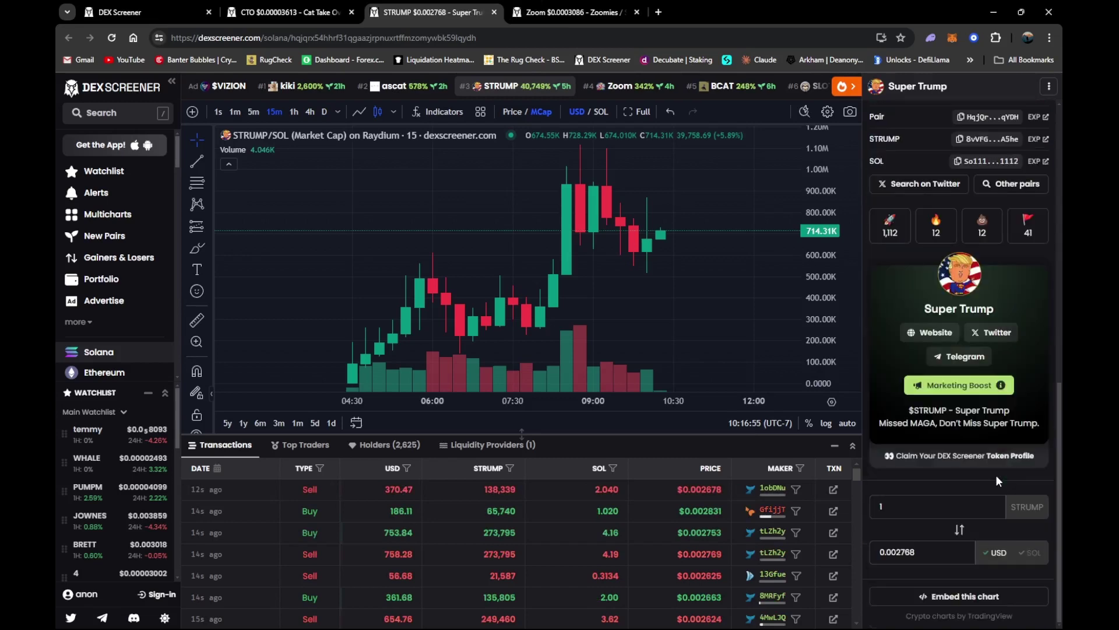
{"action": "scroll", "coordinate": [996, 475], "scroll_direction": "up", "scroll_amount": 8}
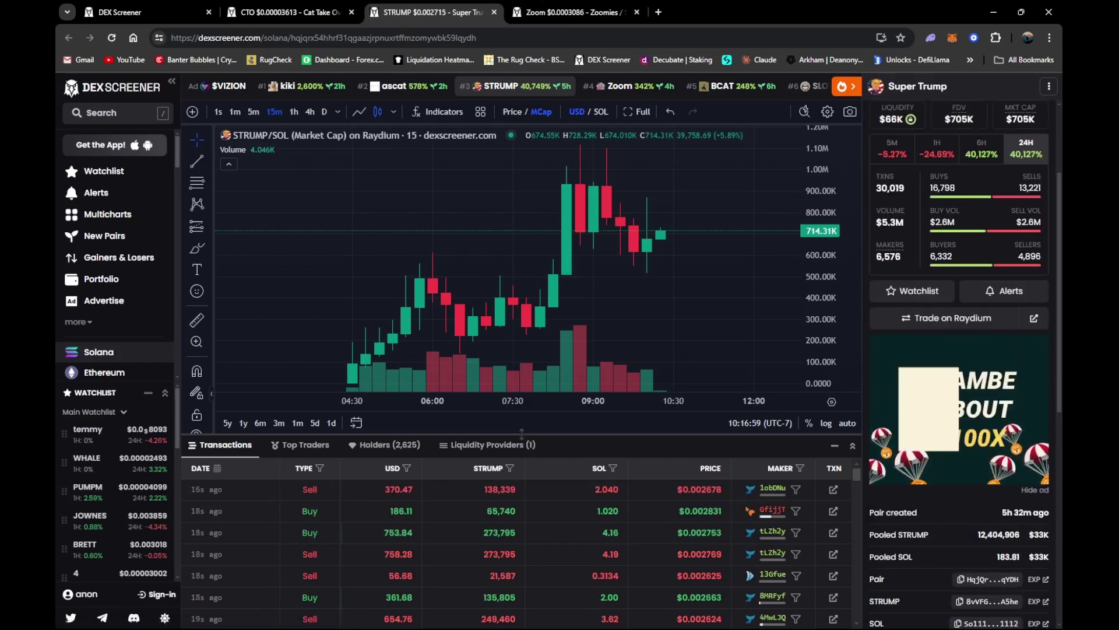
{"action": "scroll", "coordinate": [1061, 360], "scroll_direction": "up", "scroll_amount": 1}
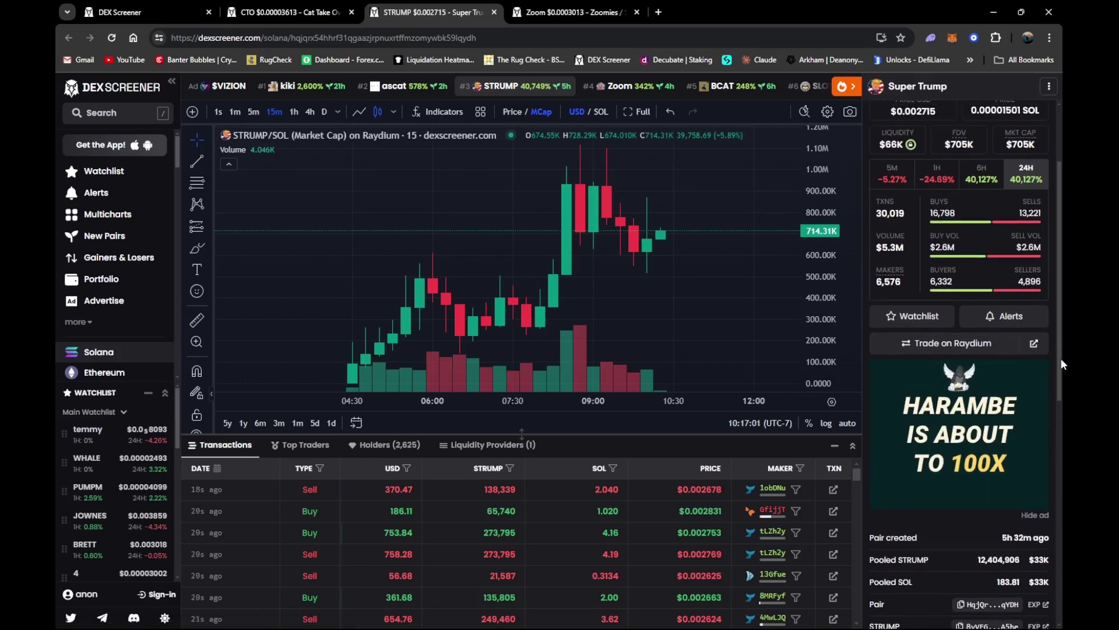
{"action": "left_click_drag", "start_coordinate": [829, 291], "coordinate": [829, 295]}
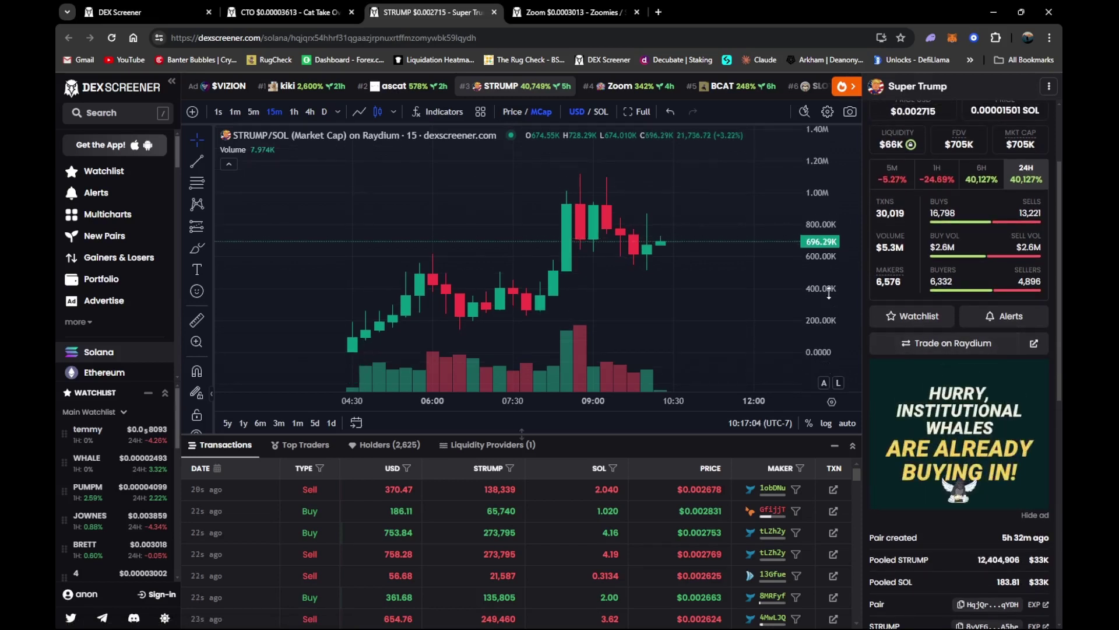
{"action": "scroll", "coordinate": [1061, 270], "scroll_direction": "up", "scroll_amount": 2}
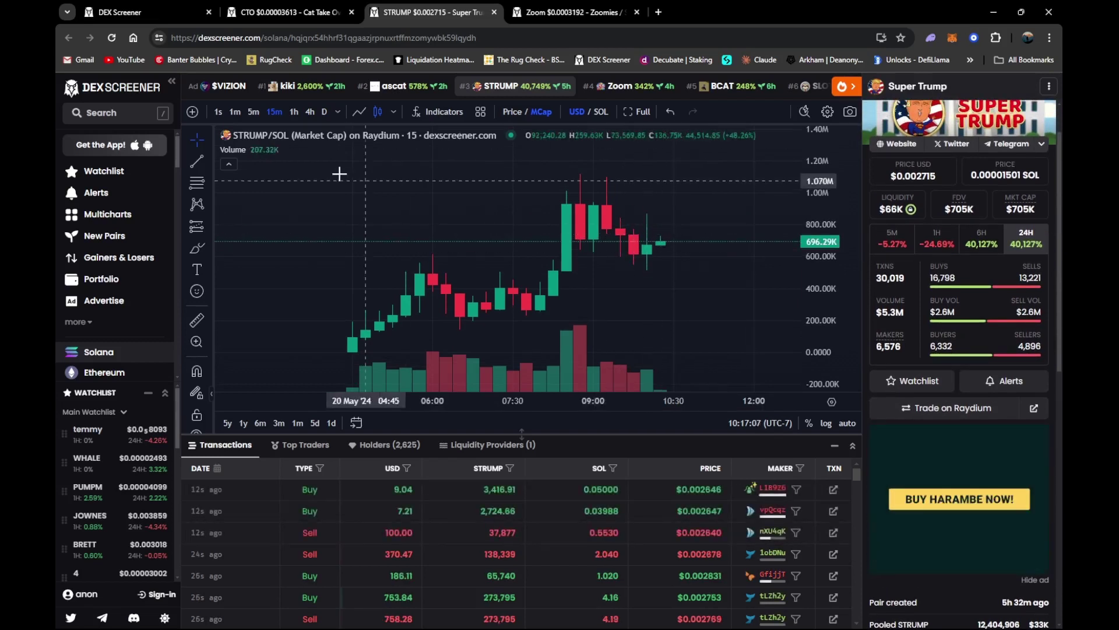
Switch the STRUMP chart to 1-second candles and reset the chart view
{"action": "left_click", "coordinate": [310, 111]}
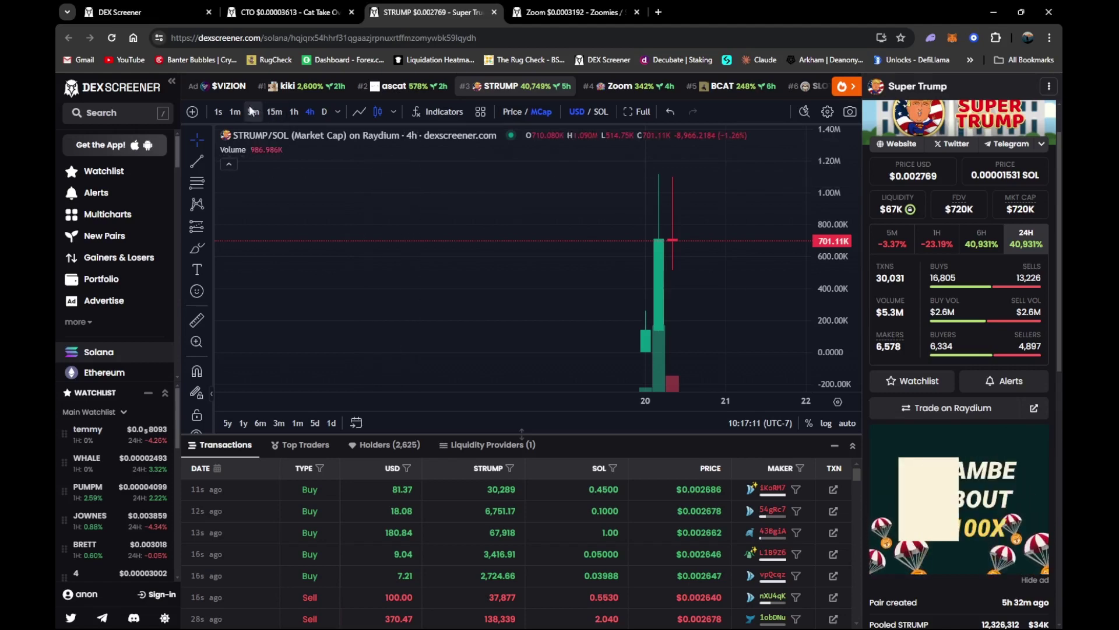
{"action": "right_click", "coordinate": [467, 290]}
{"action": "left_click", "coordinate": [515, 248]}
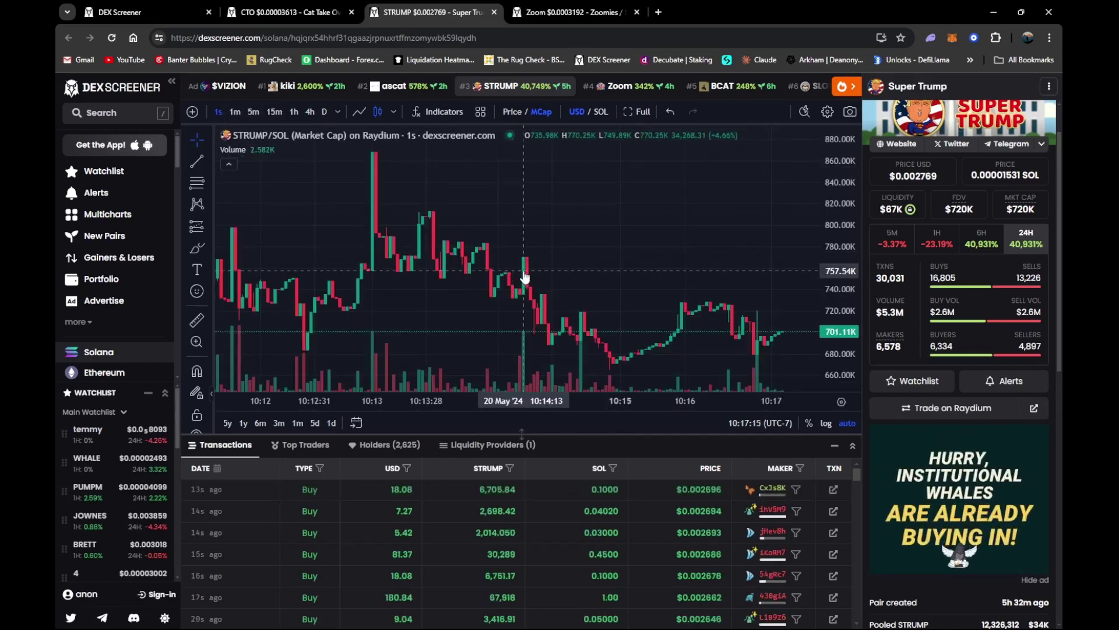
{"action": "scroll", "coordinate": [523, 270], "scroll_direction": "down", "scroll_amount": 3}
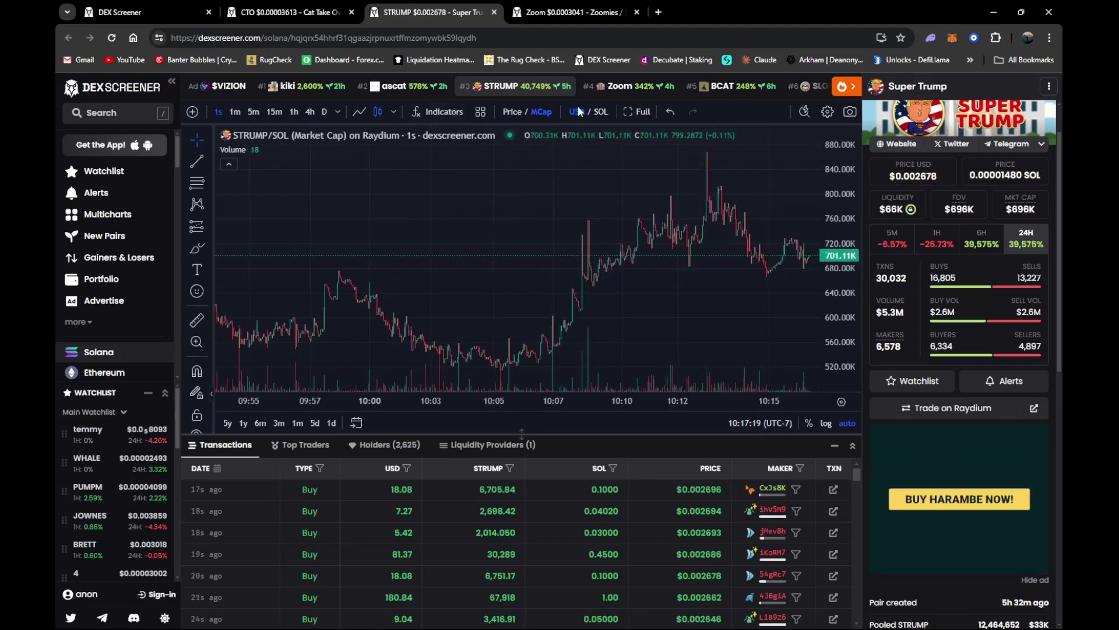
Expand the STRUMP chart full-page, frame candles through 10:28, and open the shapes list
{"action": "left_click", "coordinate": [625, 110]}
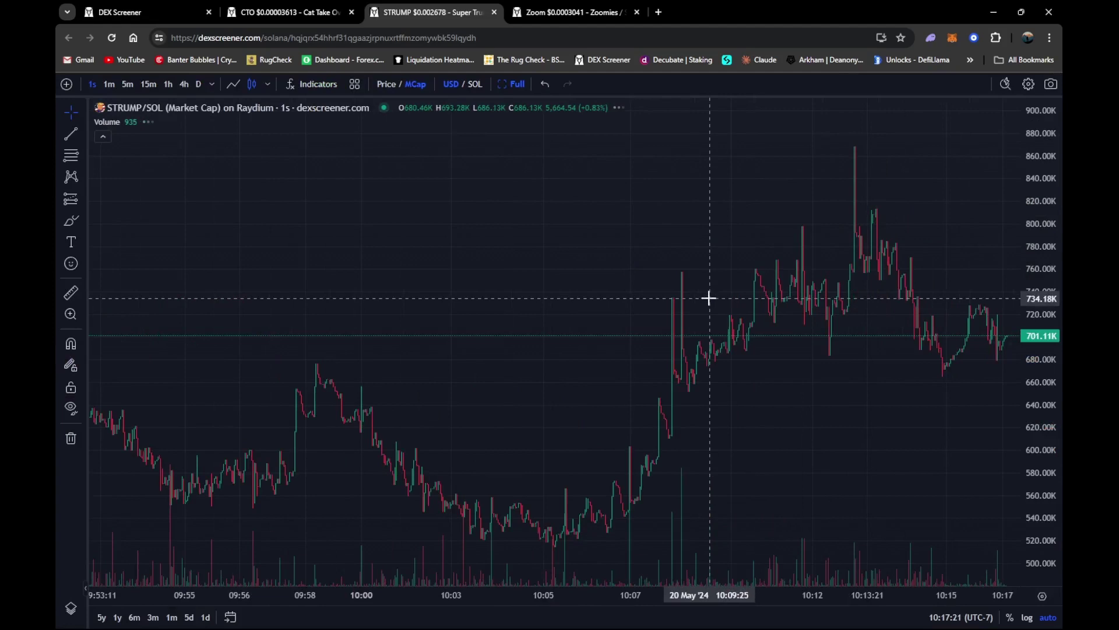
{"action": "scroll", "coordinate": [707, 296], "scroll_direction": "down", "scroll_amount": 3}
{"action": "left_click_drag", "start_coordinate": [559, 295], "coordinate": [313, 273]}
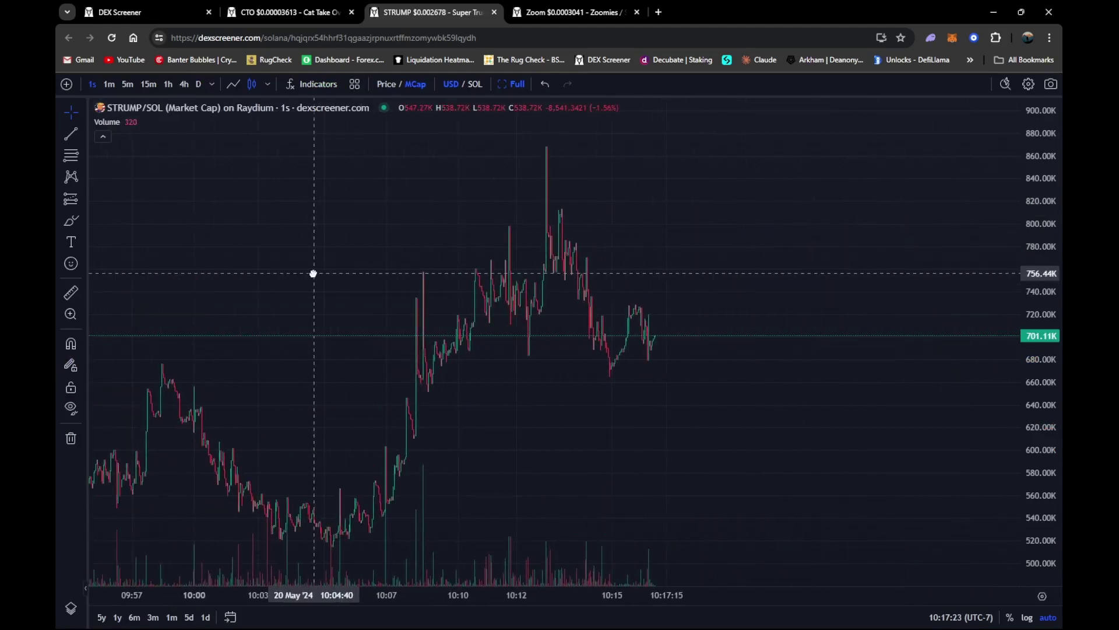
{"action": "scroll", "coordinate": [704, 350], "scroll_direction": "up", "scroll_amount": 5}
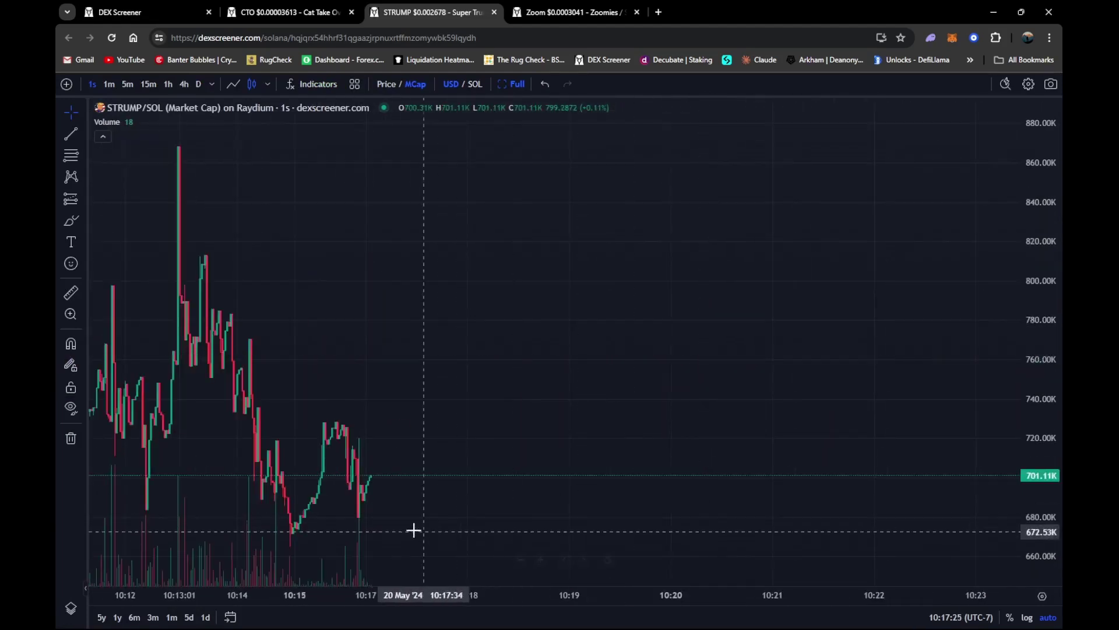
{"action": "scroll", "coordinate": [427, 408], "scroll_direction": "down", "scroll_amount": 3}
{"action": "left_click_drag", "start_coordinate": [498, 420], "coordinate": [585, 432]}
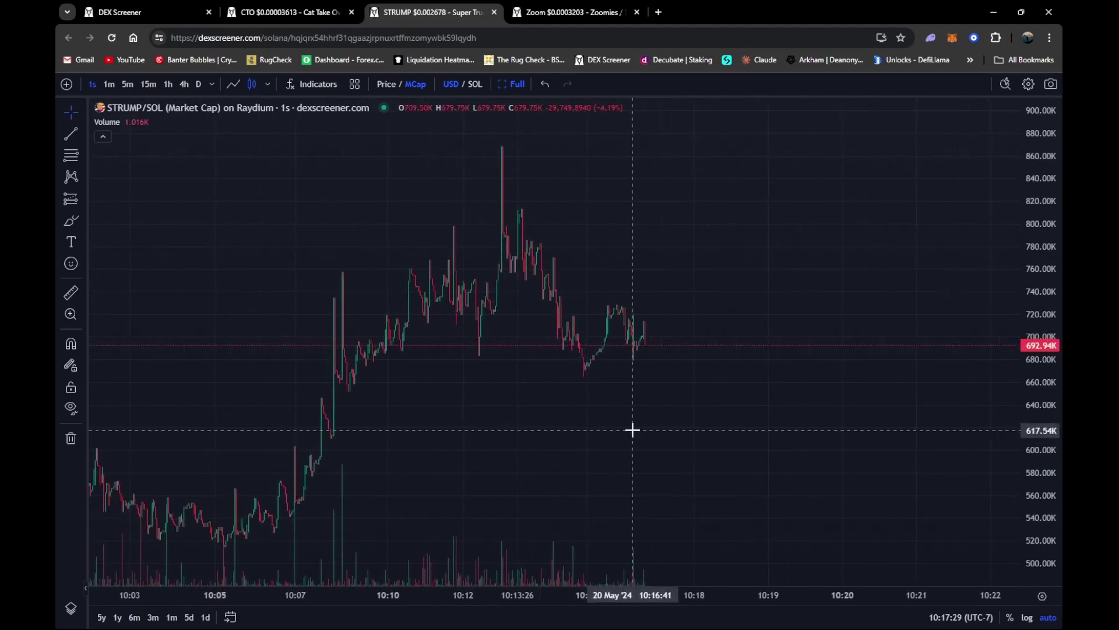
{"action": "scroll", "coordinate": [470, 467], "scroll_direction": "down", "scroll_amount": 3}
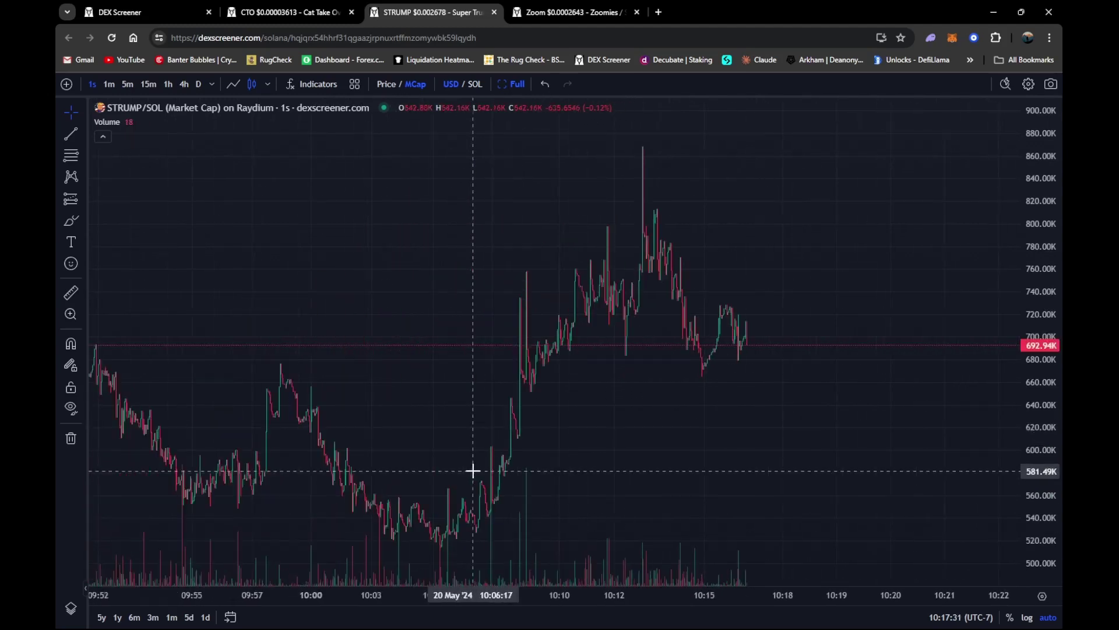
{"action": "scroll", "coordinate": [461, 470], "scroll_direction": "down", "scroll_amount": 3}
{"action": "left_click_drag", "start_coordinate": [385, 366], "coordinate": [264, 348]}
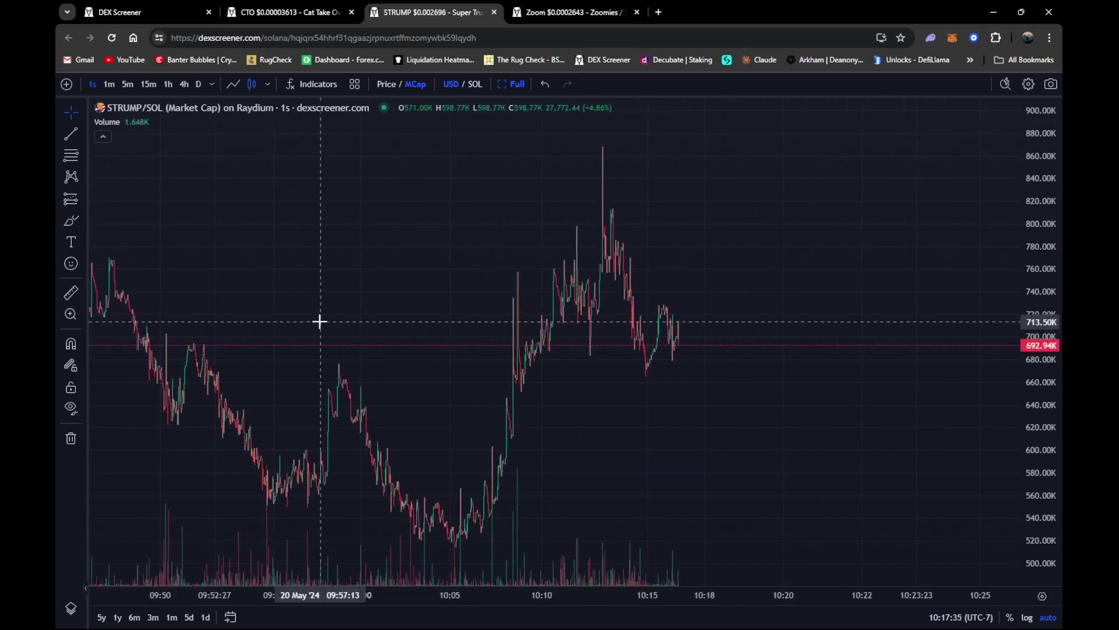
{"action": "left_click_drag", "start_coordinate": [320, 320], "coordinate": [220, 294]}
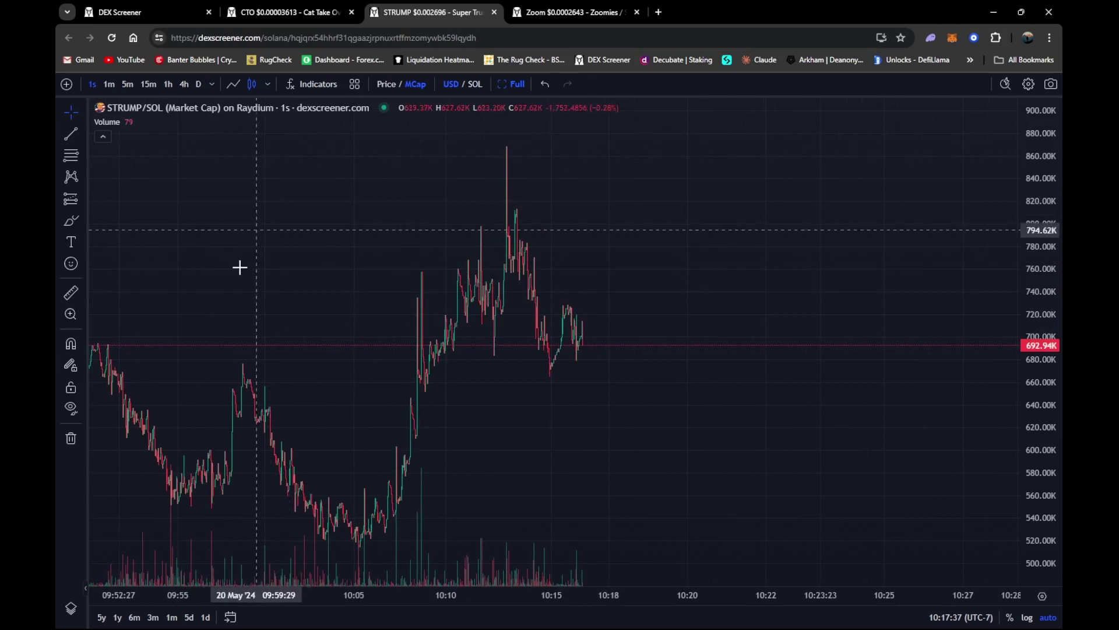
{"action": "left_click", "coordinate": [83, 222]}
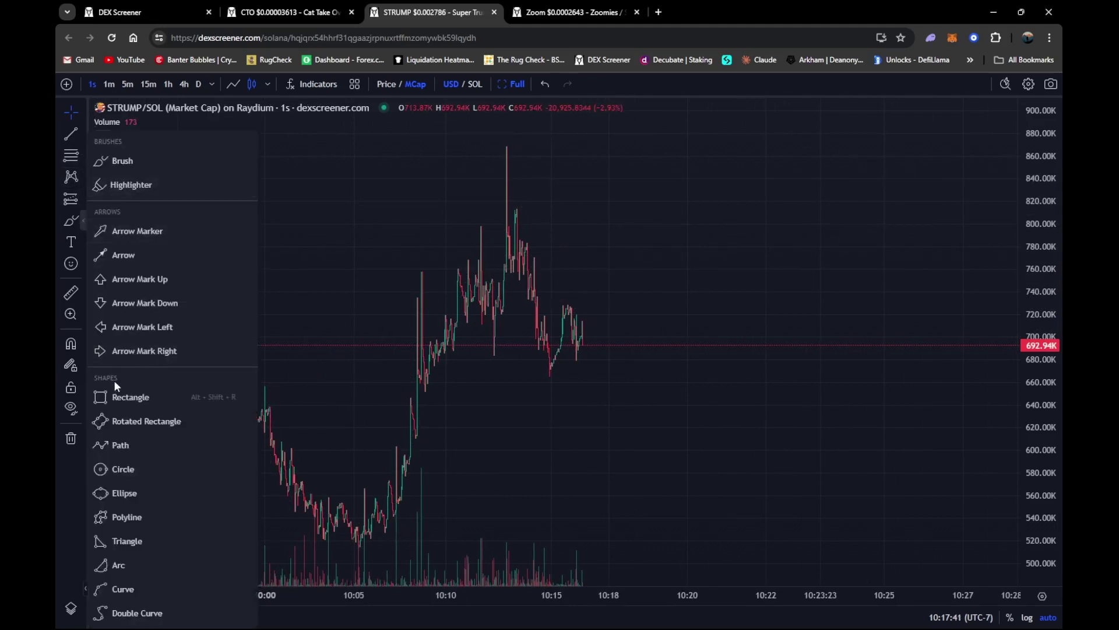
Draw three rectangles: the 515–530K support, the 870K peak, and the 684K–714K band
{"action": "left_click", "coordinate": [102, 396]}
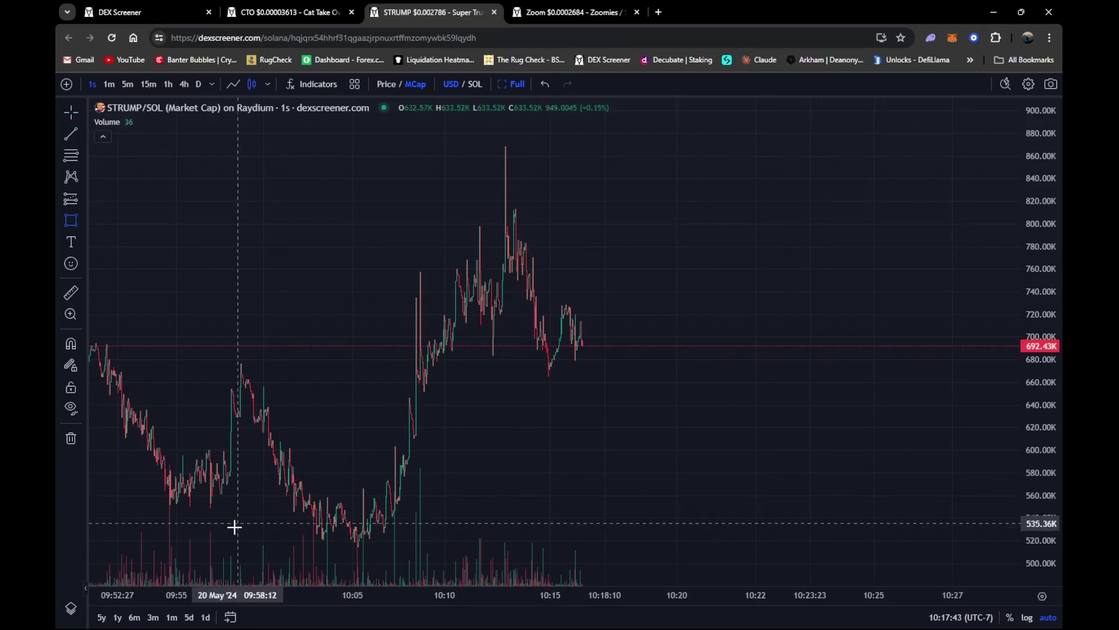
{"action": "mouse_move", "coordinate": [235, 521]}
{"action": "left_mouse_down"}
{"action": "mouse_move", "coordinate": [238, 567]}
{"action": "mouse_move", "coordinate": [287, 540]}
{"action": "mouse_move", "coordinate": [1004, 539]}
{"action": "left_mouse_up"}
{"action": "left_click_drag", "start_coordinate": [623, 520], "coordinate": [623, 549]}
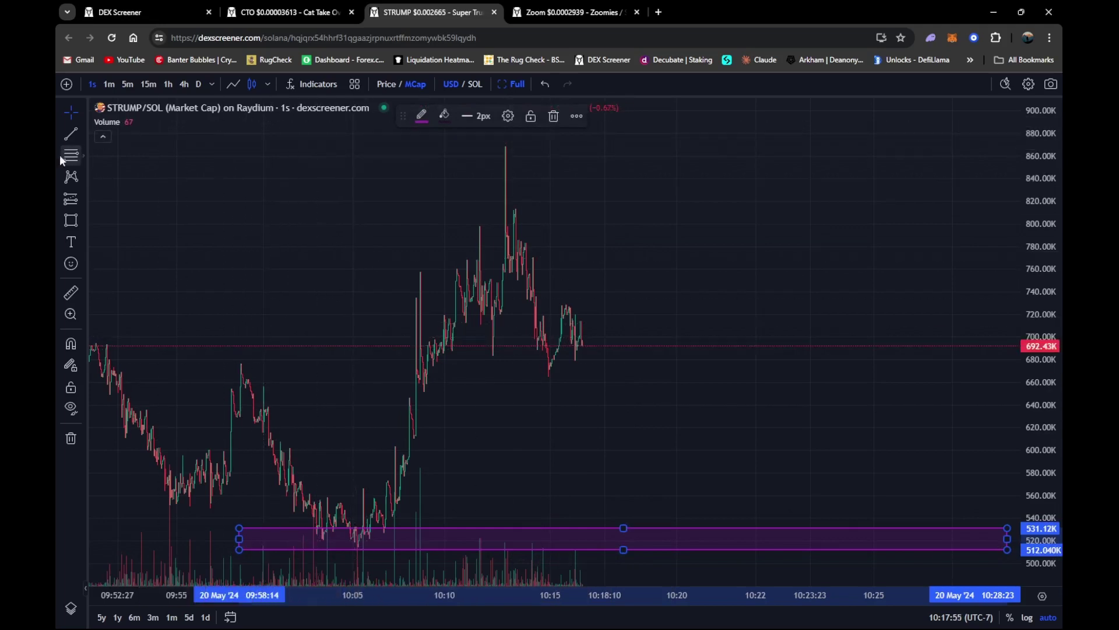
{"action": "left_click", "coordinate": [68, 219]}
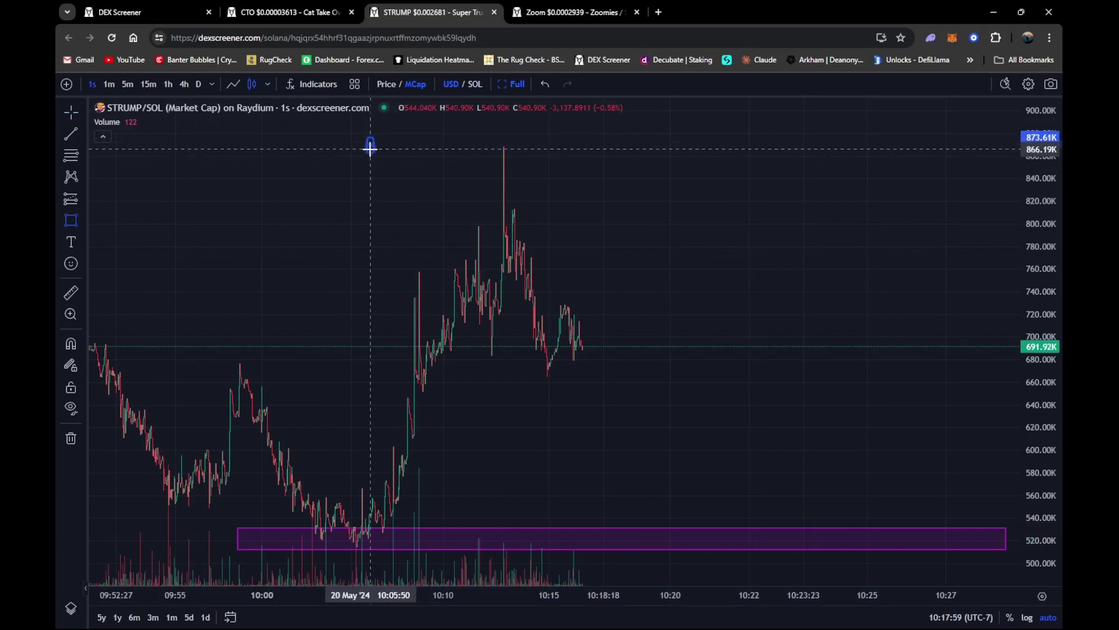
{"action": "left_click_drag", "start_coordinate": [370, 148], "coordinate": [1006, 148]}
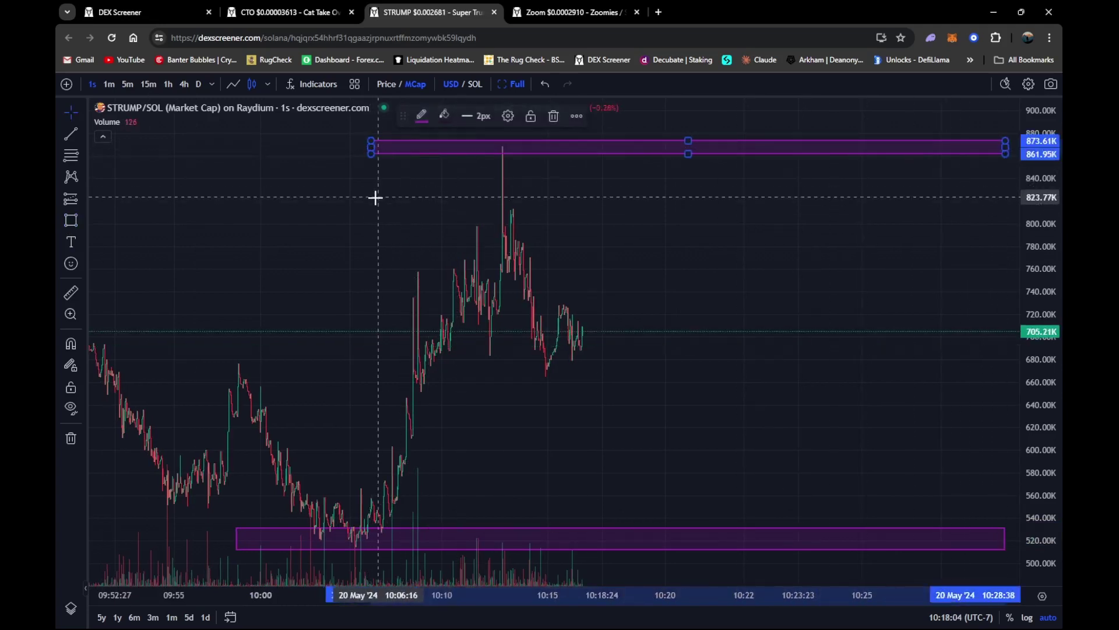
{"action": "left_click", "coordinate": [71, 219]}
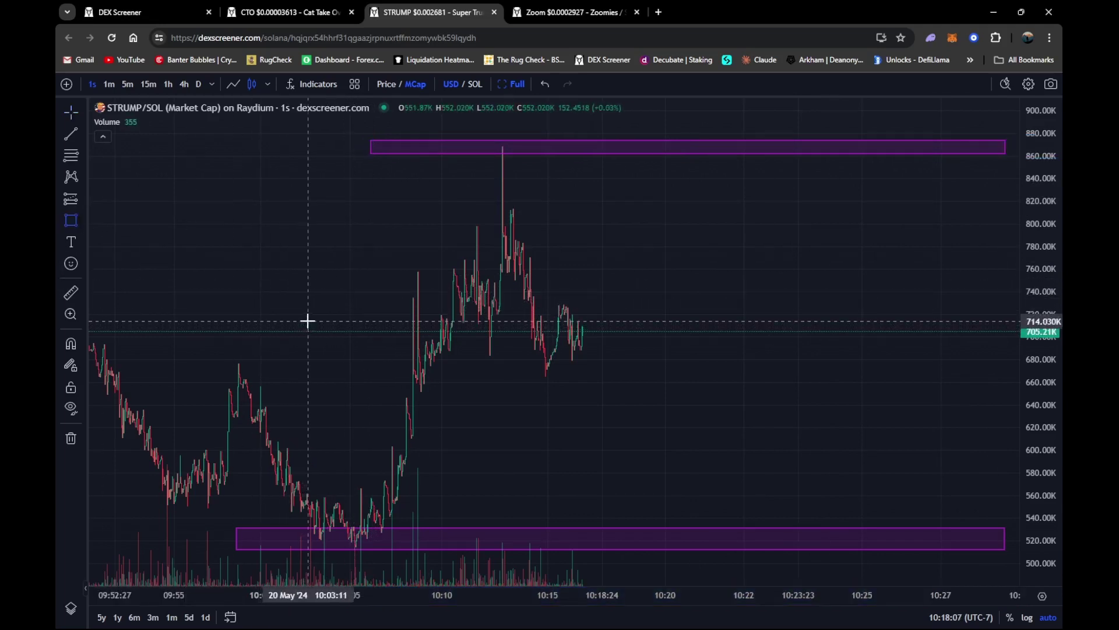
{"action": "mouse_move", "coordinate": [309, 321]}
{"action": "left_mouse_down"}
{"action": "mouse_move", "coordinate": [305, 353]}
{"action": "mouse_move", "coordinate": [347, 355]}
{"action": "mouse_move", "coordinate": [767, 336]}
{"action": "mouse_move", "coordinate": [1000, 355]}
{"action": "left_mouse_up"}
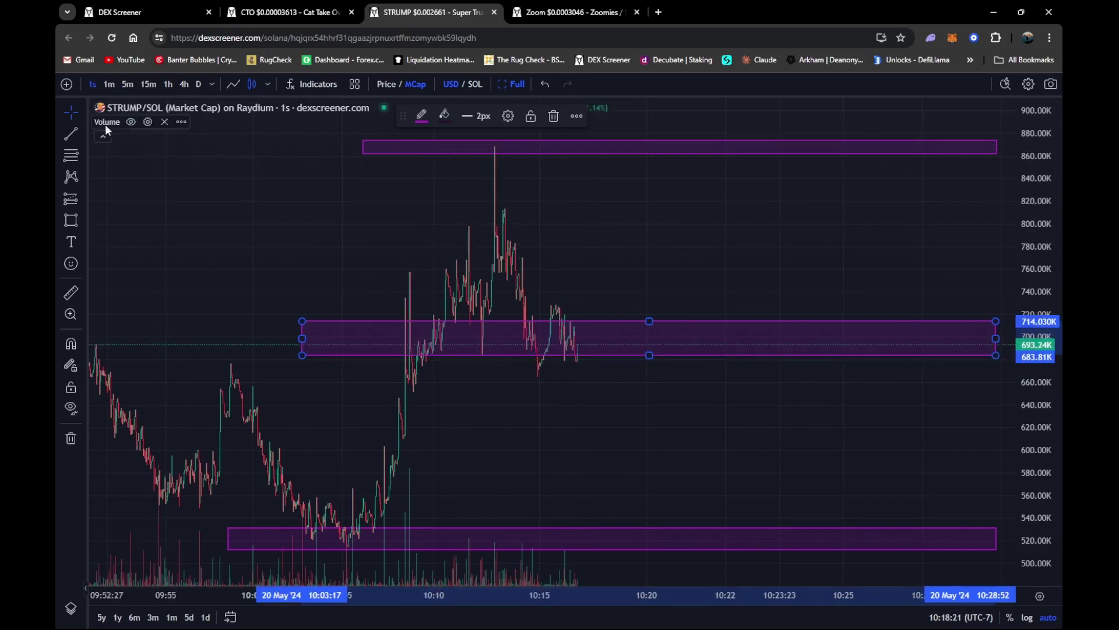
Draw a Trend Line on the STRUMP chart from the 869K spike top toward 600K, then reframe the candles
{"action": "left_click", "coordinate": [73, 134]}
{"action": "left_click", "coordinate": [496, 145]}
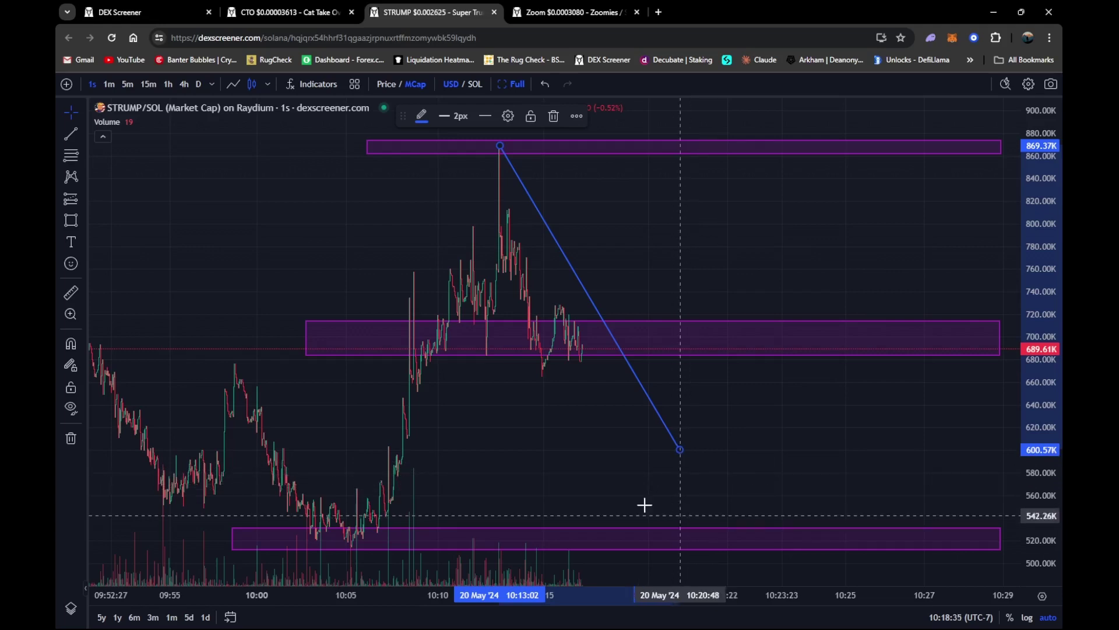
{"action": "scroll", "coordinate": [606, 489], "scroll_direction": "up", "scroll_amount": 5}
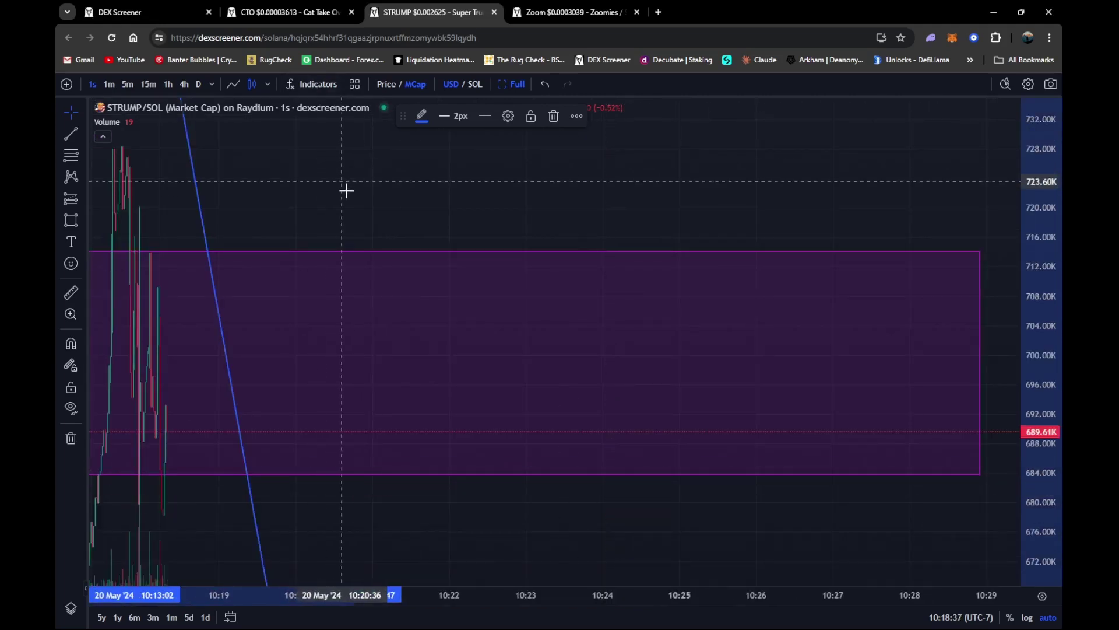
{"action": "scroll", "coordinate": [346, 191], "scroll_direction": "down", "scroll_amount": 5}
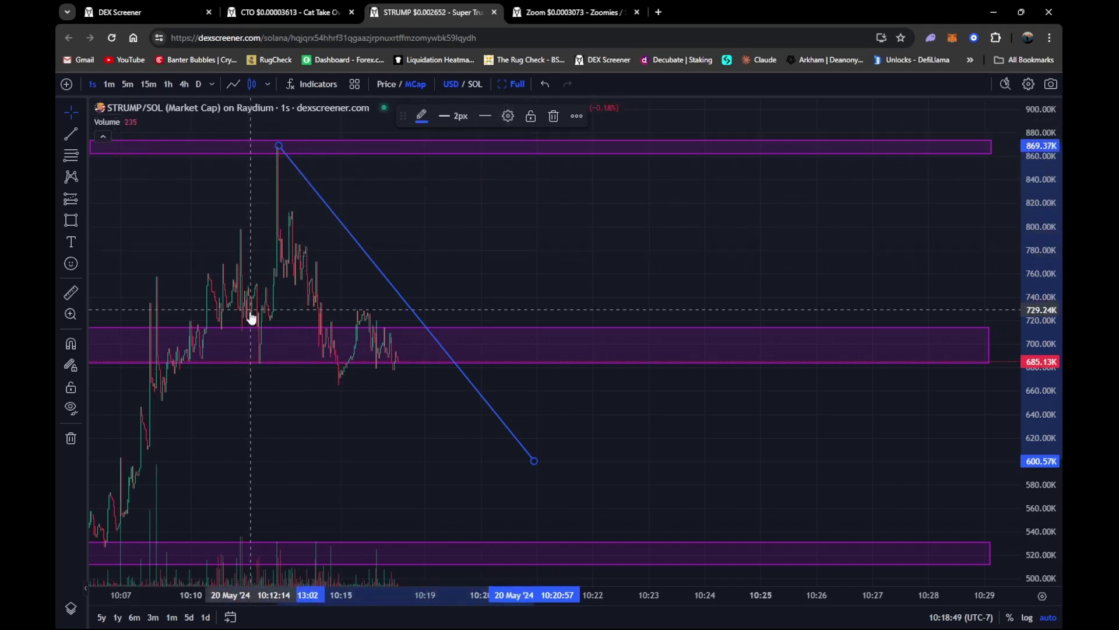
{"action": "left_click", "coordinate": [74, 111]}
{"action": "left_click_drag", "start_coordinate": [259, 251], "coordinate": [561, 265]}
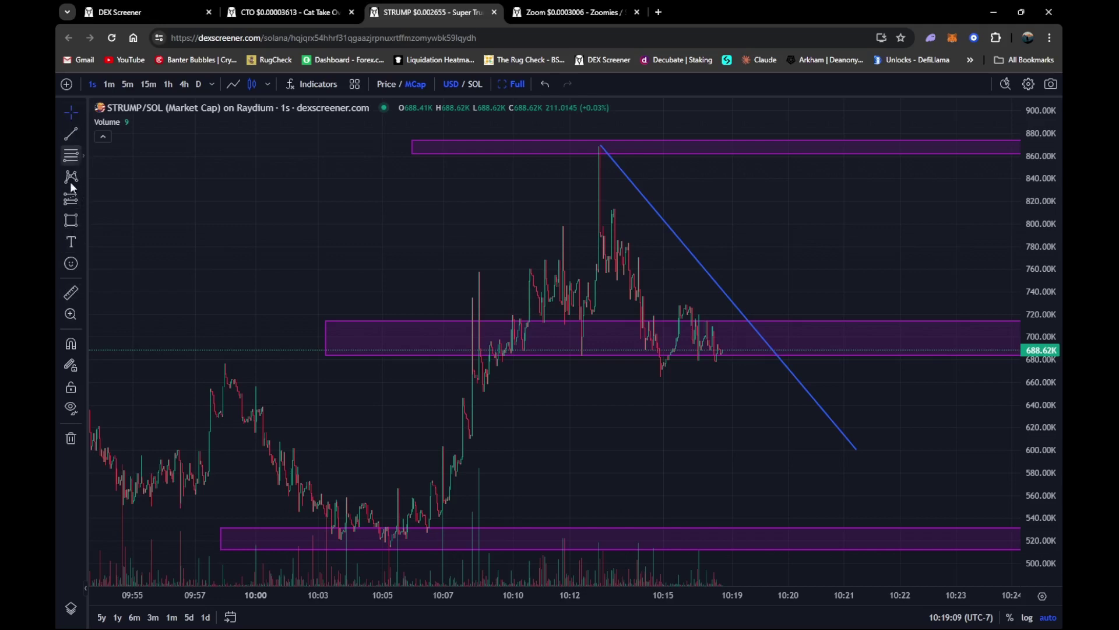
Brush a sideways-then-up projected path right of the candles and a short stroke near 740K
{"action": "left_click", "coordinate": [82, 220]}
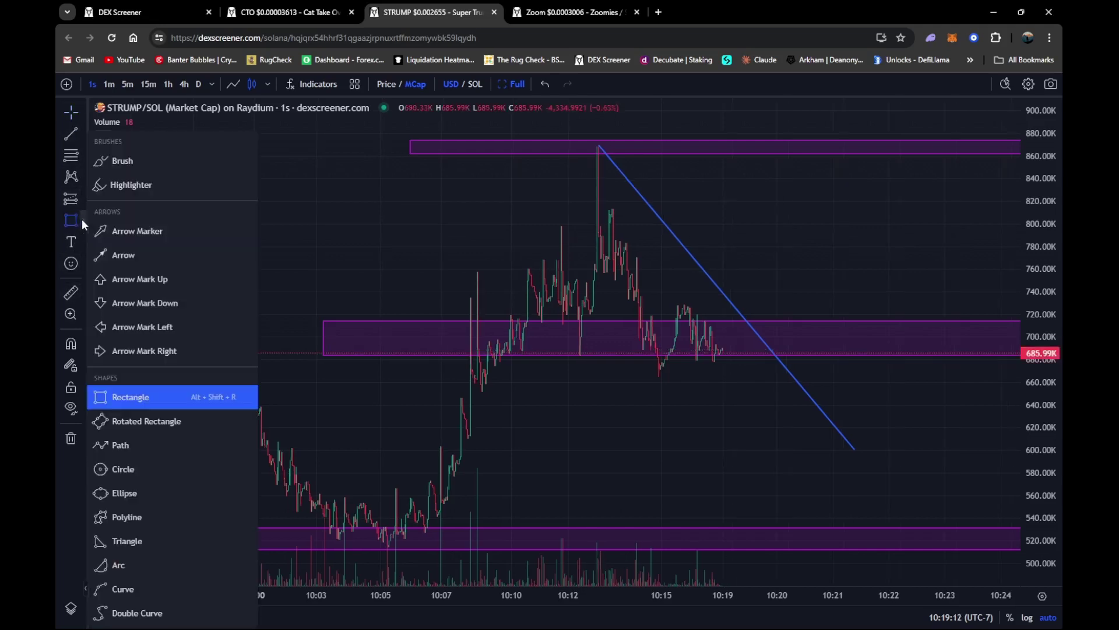
{"action": "left_click", "coordinate": [114, 162]}
{"action": "mouse_move", "coordinate": [709, 342]}
{"action": "left_mouse_down"}
{"action": "mouse_move", "coordinate": [728, 333]}
{"action": "mouse_move", "coordinate": [767, 365]}
{"action": "mouse_move", "coordinate": [794, 338]}
{"action": "mouse_move", "coordinate": [837, 347]}
{"action": "mouse_move", "coordinate": [907, 243]}
{"action": "mouse_move", "coordinate": [906, 226]}
{"action": "left_mouse_up"}
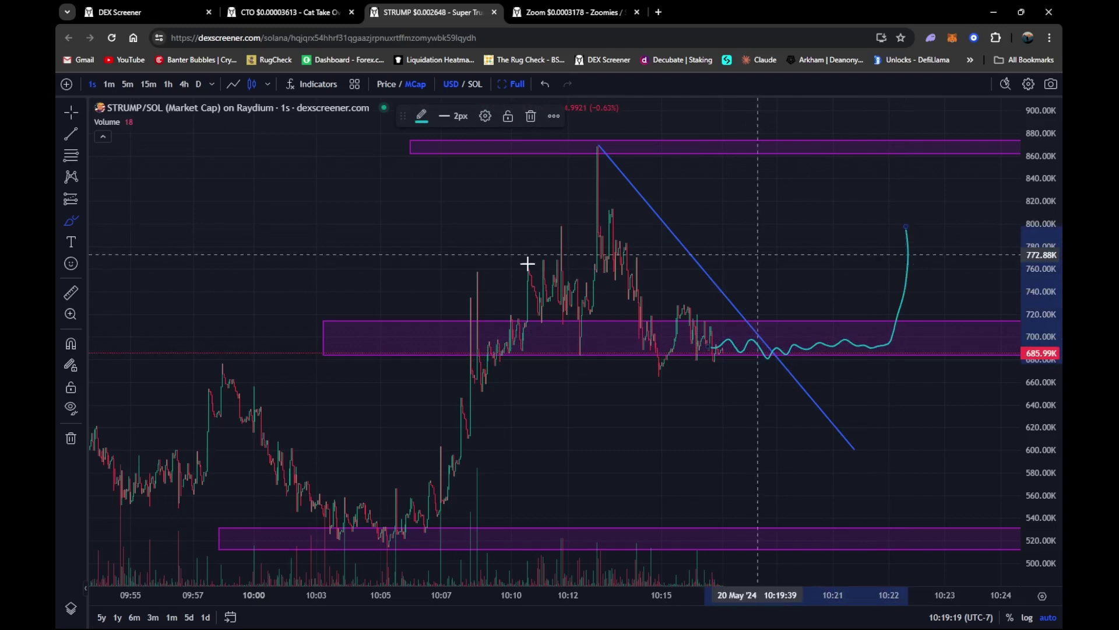
{"action": "left_click_drag", "start_coordinate": [532, 289], "coordinate": [597, 289]}
{"action": "scroll", "coordinate": [579, 362], "scroll_direction": "up", "scroll_amount": 5}
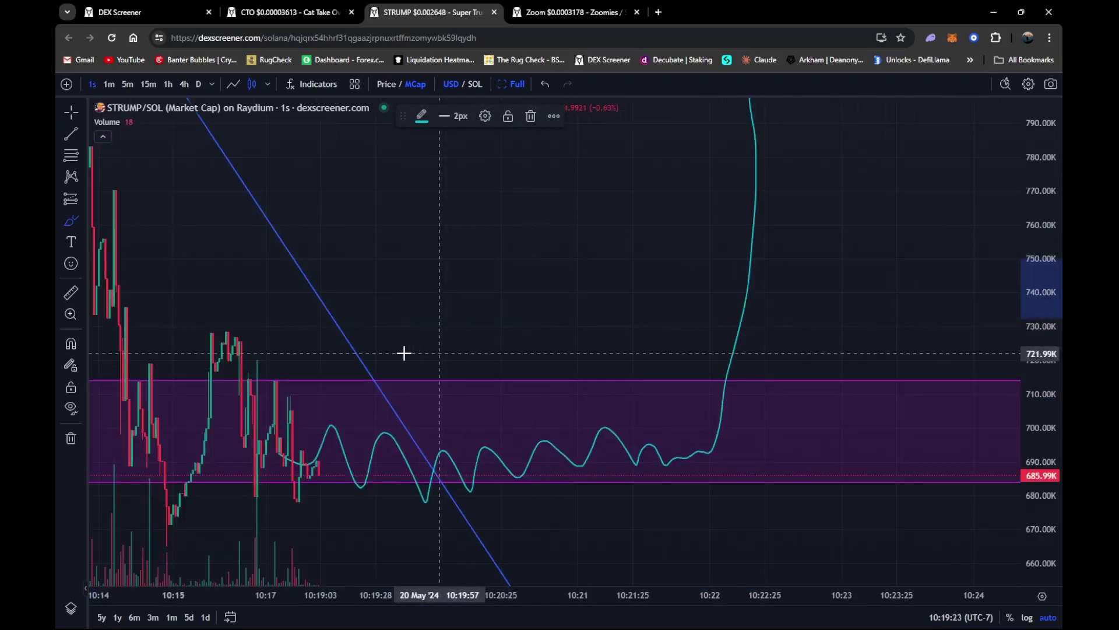
{"action": "left_click", "coordinate": [71, 112]}
{"action": "scroll", "coordinate": [697, 295], "scroll_direction": "down", "scroll_amount": 5}
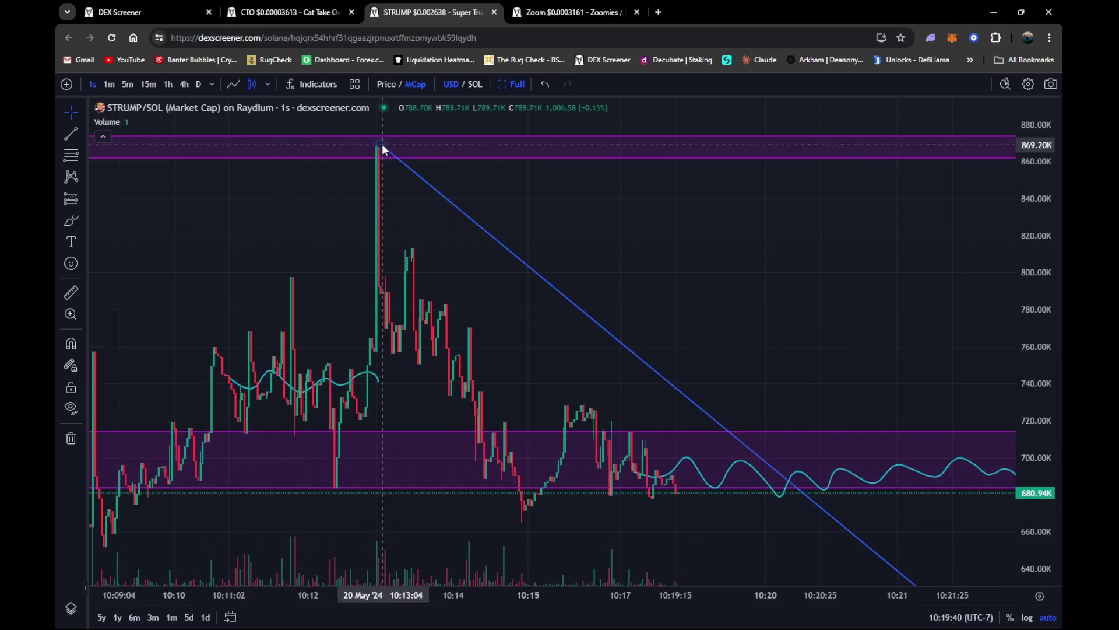
{"action": "scroll", "coordinate": [776, 457], "scroll_direction": "down", "scroll_amount": 3}
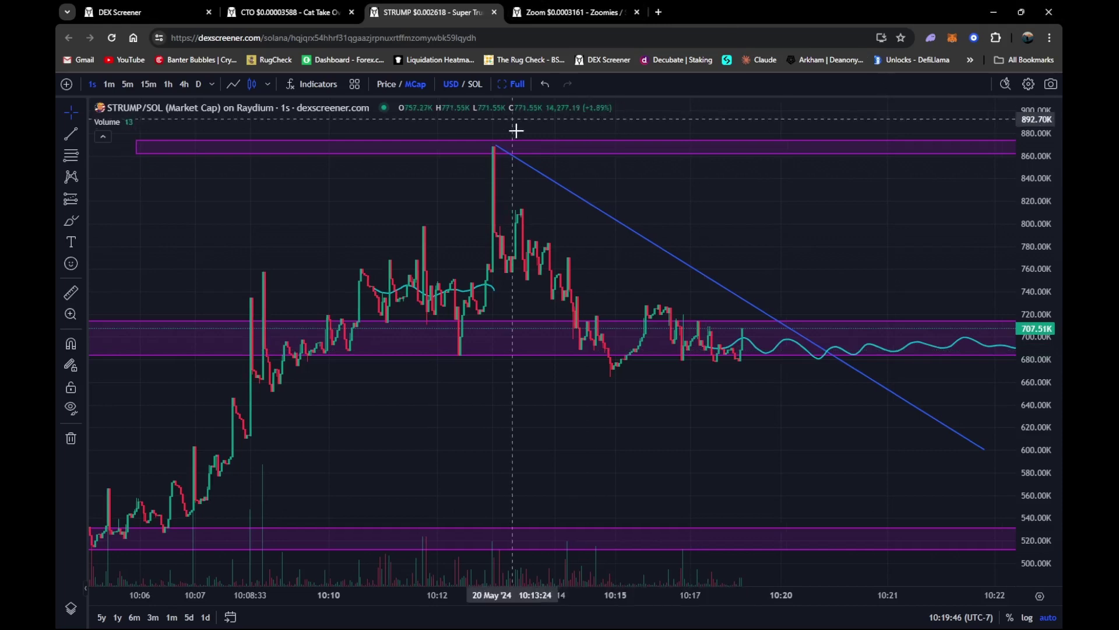
Exit full-screen and add the STRUMP pair to the Main Watchlist
{"action": "left_click", "coordinate": [513, 84]}
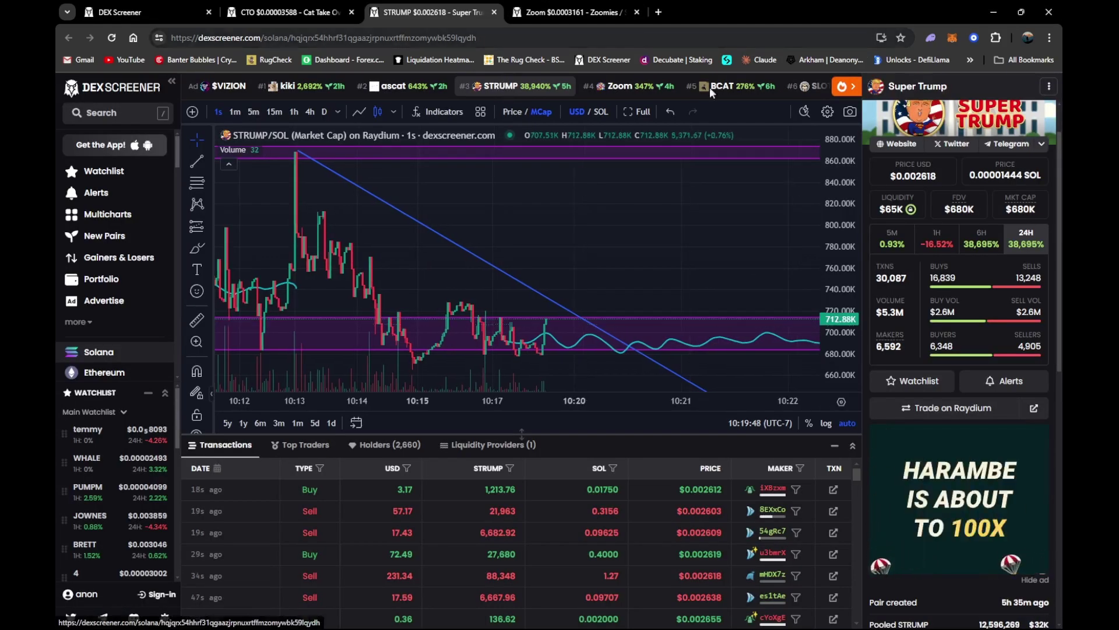
{"action": "left_click", "coordinate": [892, 382]}
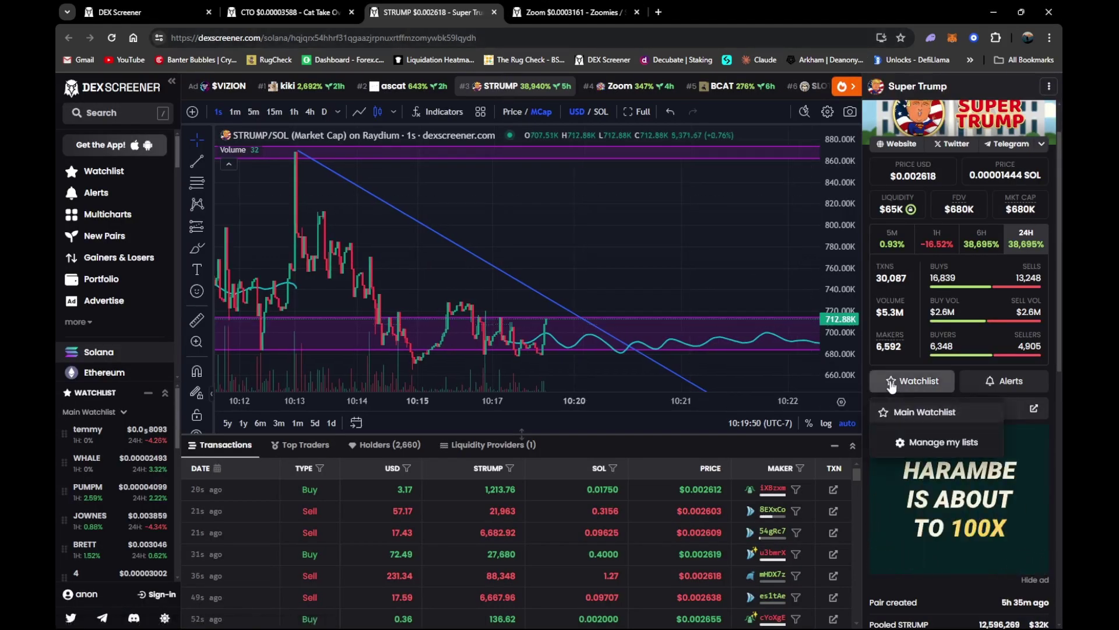
{"action": "left_click", "coordinate": [918, 415]}
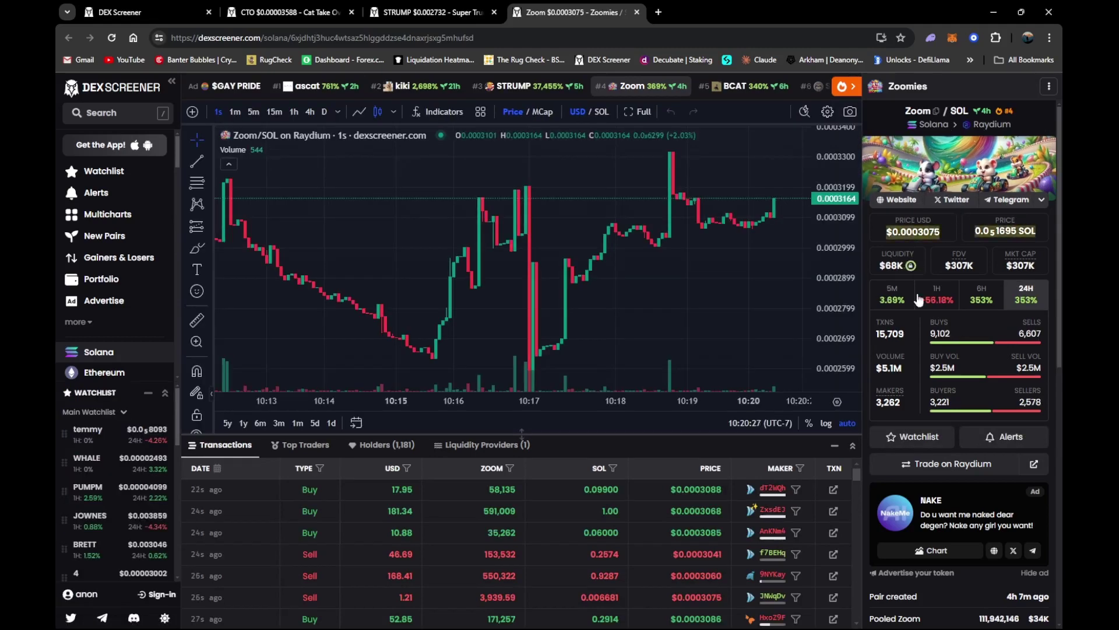
Scroll the Zoomies pair page and expand the Zoom/SOL chart to Full view
{"action": "scroll", "coordinate": [965, 511], "scroll_direction": "down", "scroll_amount": 8}
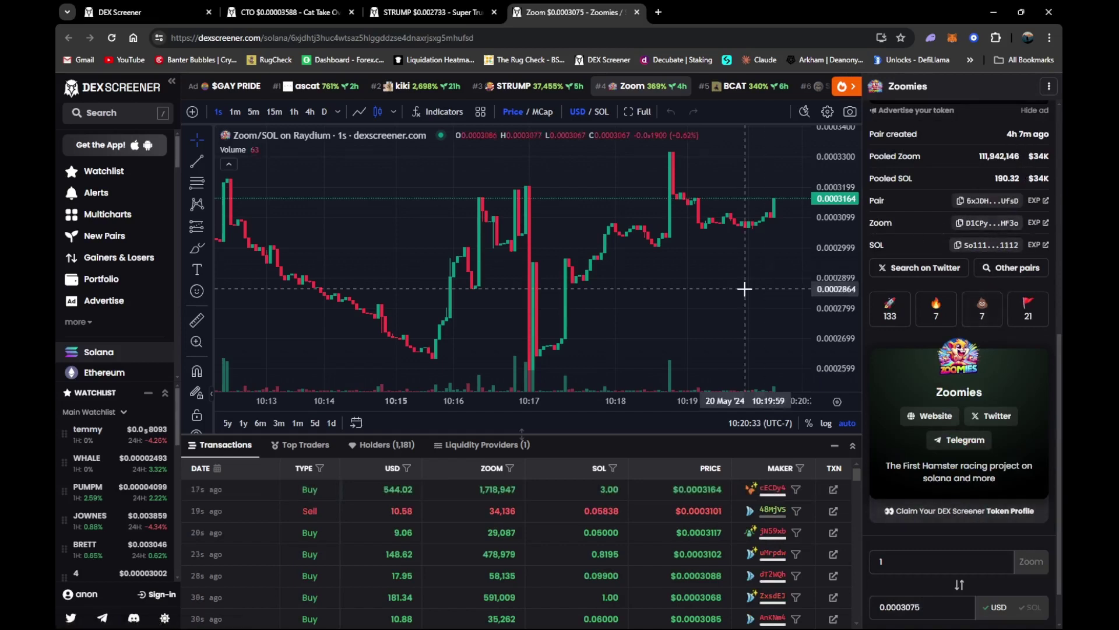
{"action": "scroll", "coordinate": [740, 274], "scroll_direction": "down", "scroll_amount": 2}
{"action": "scroll", "coordinate": [739, 273], "scroll_direction": "down", "scroll_amount": 2}
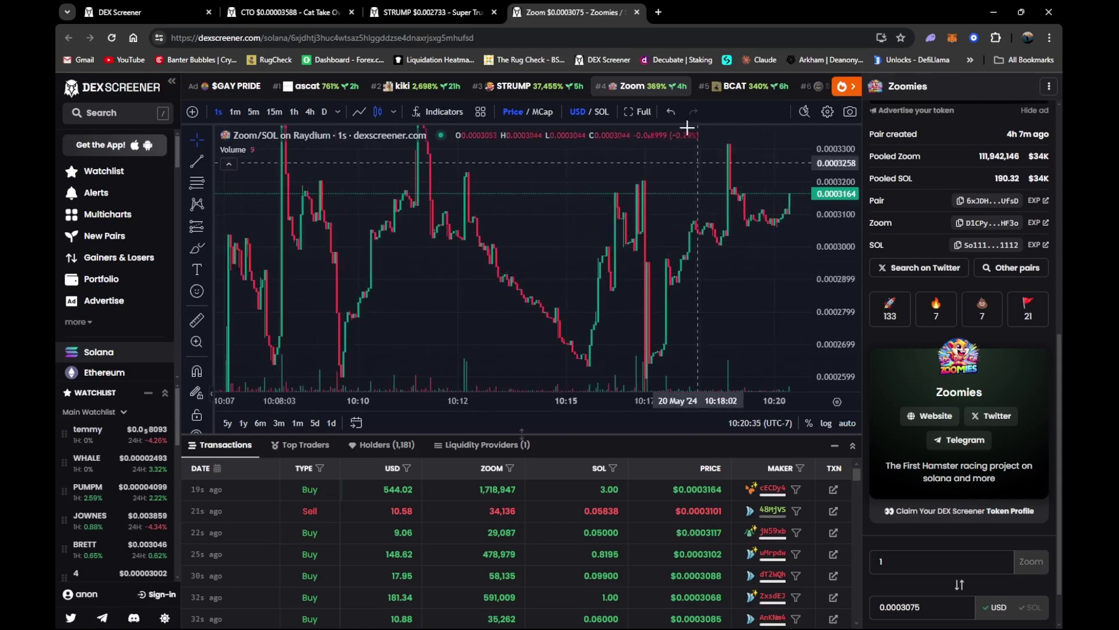
{"action": "left_click", "coordinate": [628, 111]}
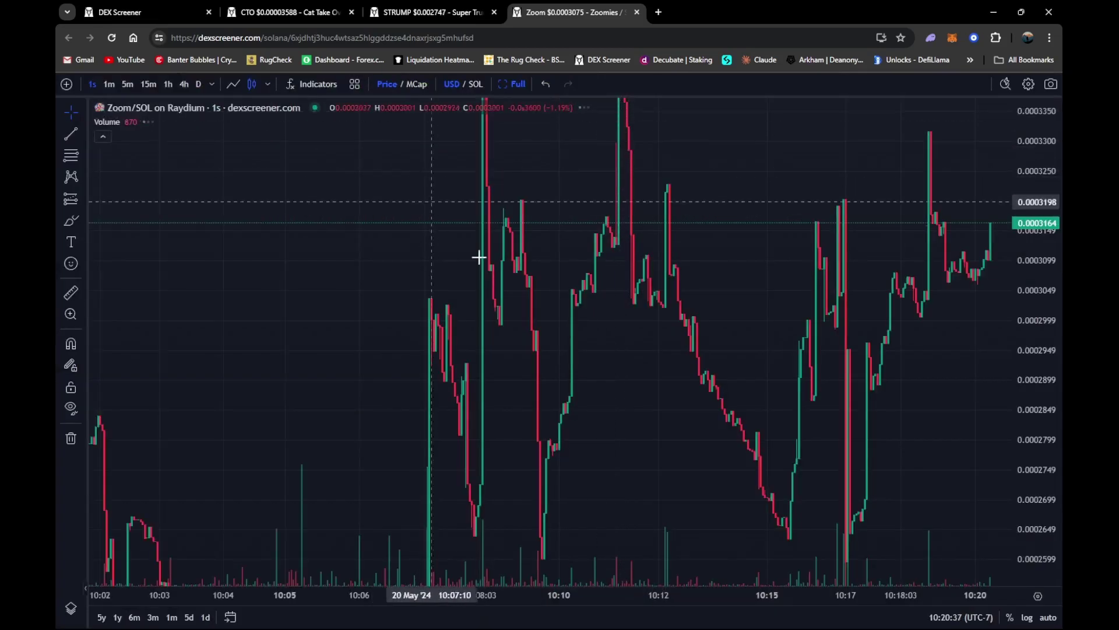
{"action": "scroll", "coordinate": [580, 330], "scroll_direction": "up", "scroll_amount": 1}
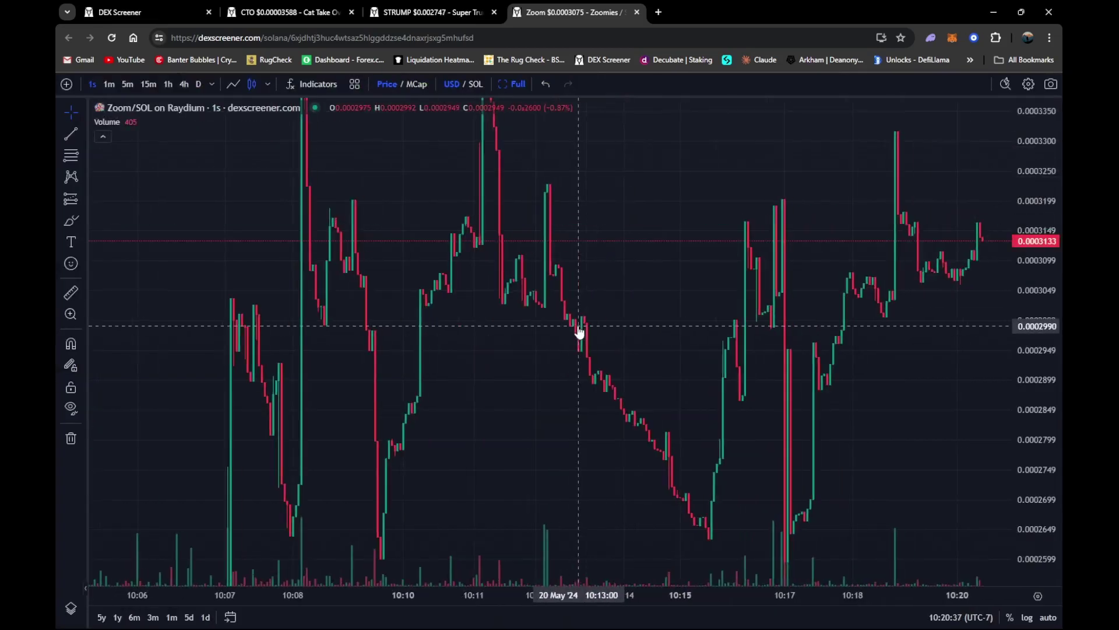
Switch Zoom/SOL to 15m candles, reset the chart view, and brush-trace the 06:00–08:00 rally
{"action": "left_click", "coordinate": [149, 85]}
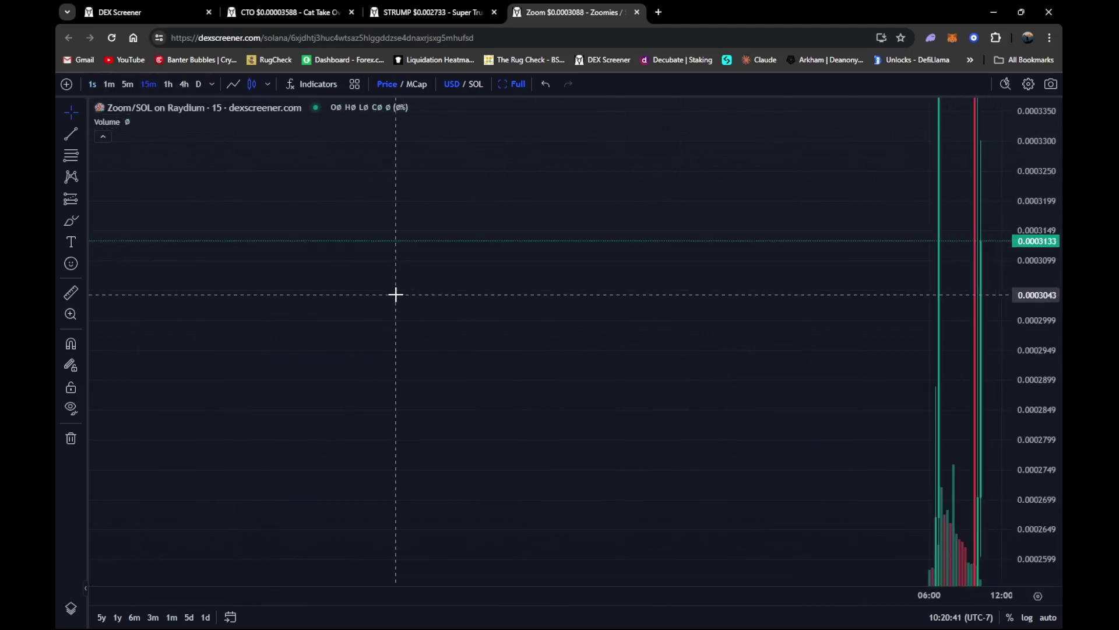
{"action": "scroll", "coordinate": [396, 294], "scroll_direction": "up", "scroll_amount": 6}
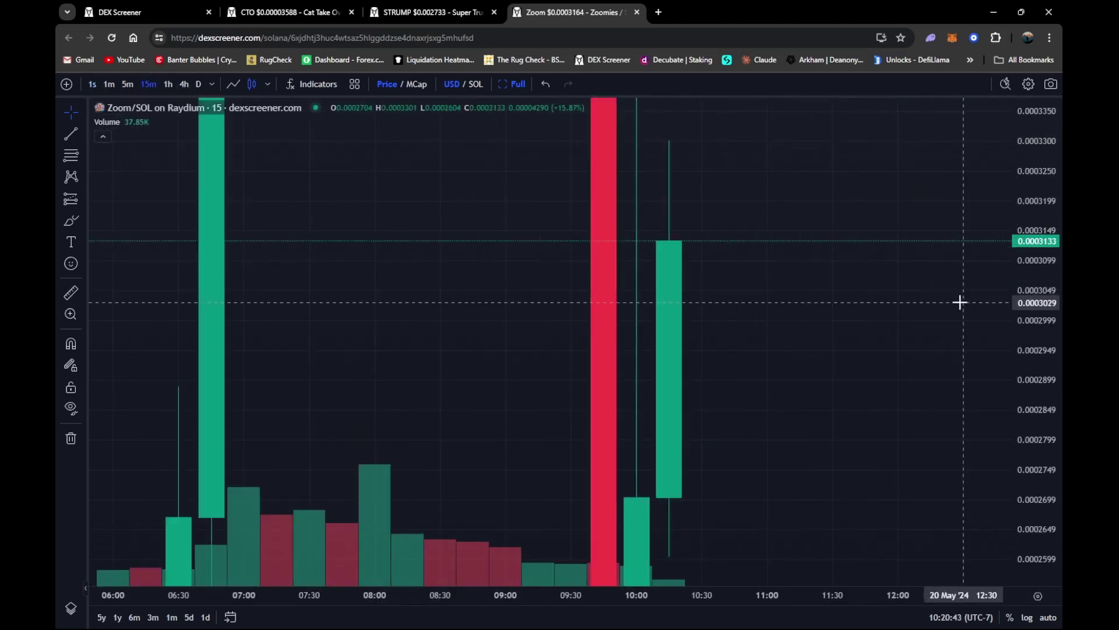
{"action": "left_click_drag", "start_coordinate": [1043, 307], "coordinate": [1053, 385]}
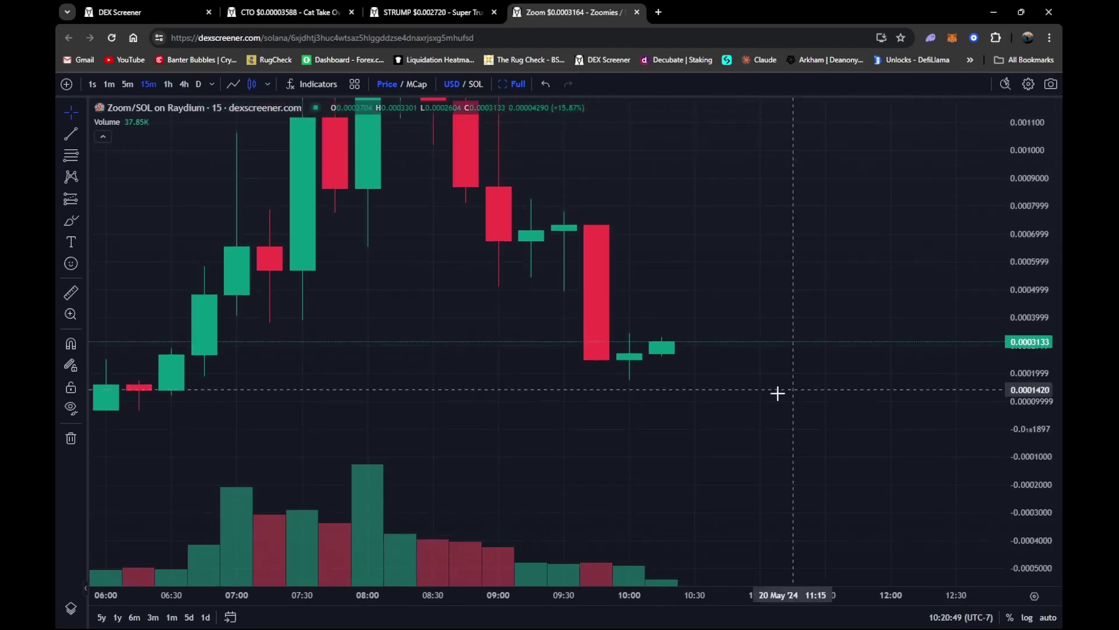
{"action": "right_click", "coordinate": [779, 394]}
{"action": "left_click", "coordinate": [787, 406]}
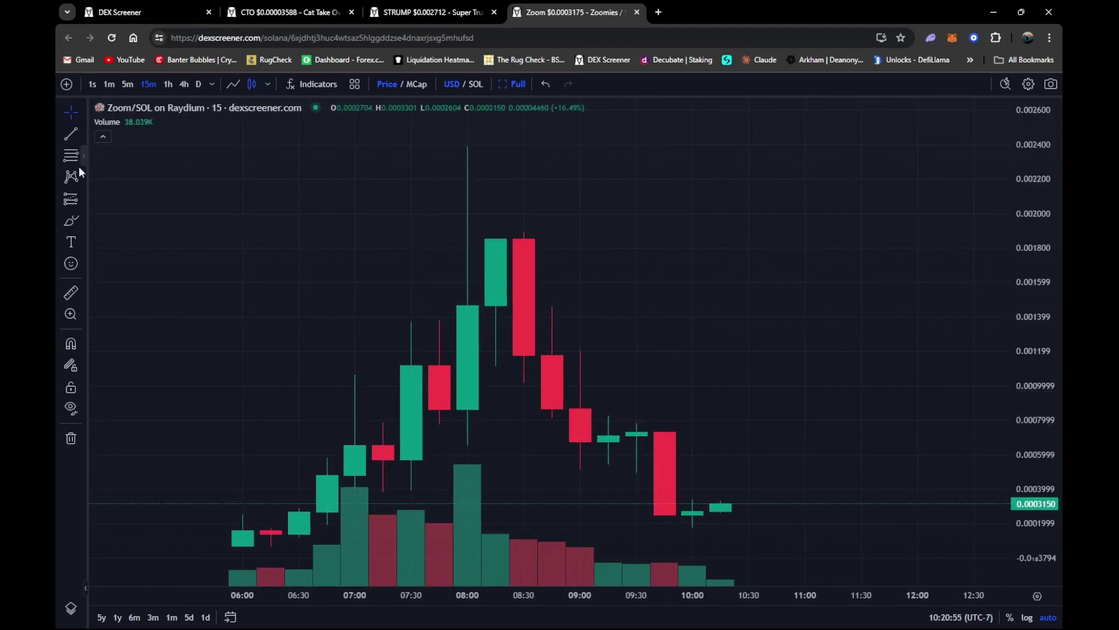
{"action": "left_click", "coordinate": [69, 224]}
{"action": "mouse_move", "coordinate": [230, 518]}
{"action": "left_mouse_down"}
{"action": "mouse_move", "coordinate": [500, 242]}
{"action": "mouse_move", "coordinate": [489, 153]}
{"action": "mouse_move", "coordinate": [474, 149]}
{"action": "left_mouse_up"}
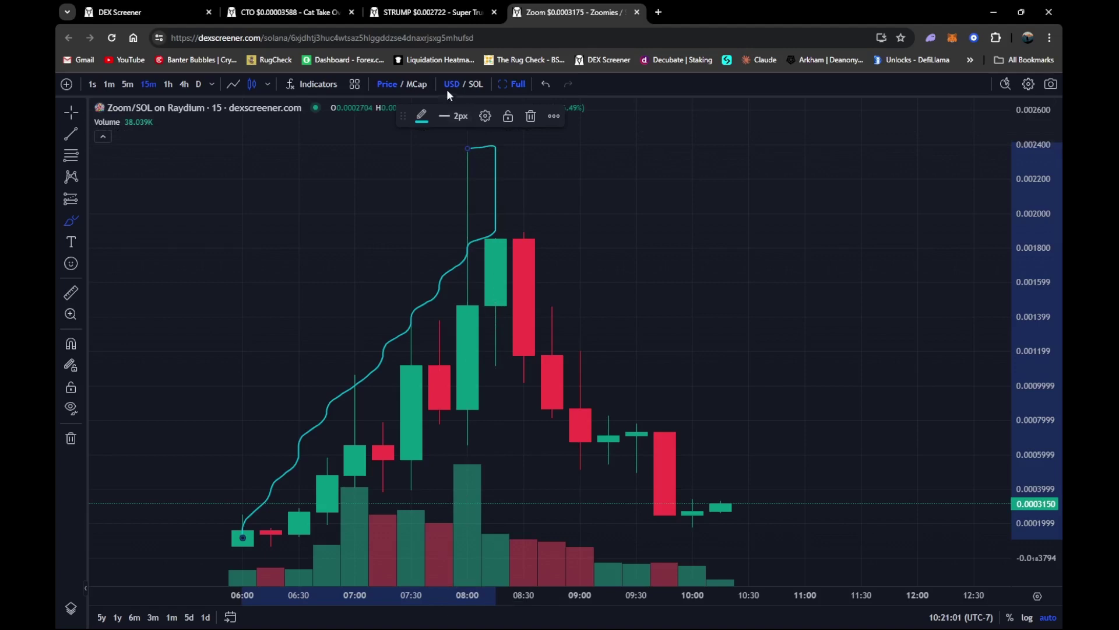
Switch to market cap and brush a stroke up to the 2.38M peak and down to ~300K
{"action": "left_click", "coordinate": [408, 86]}
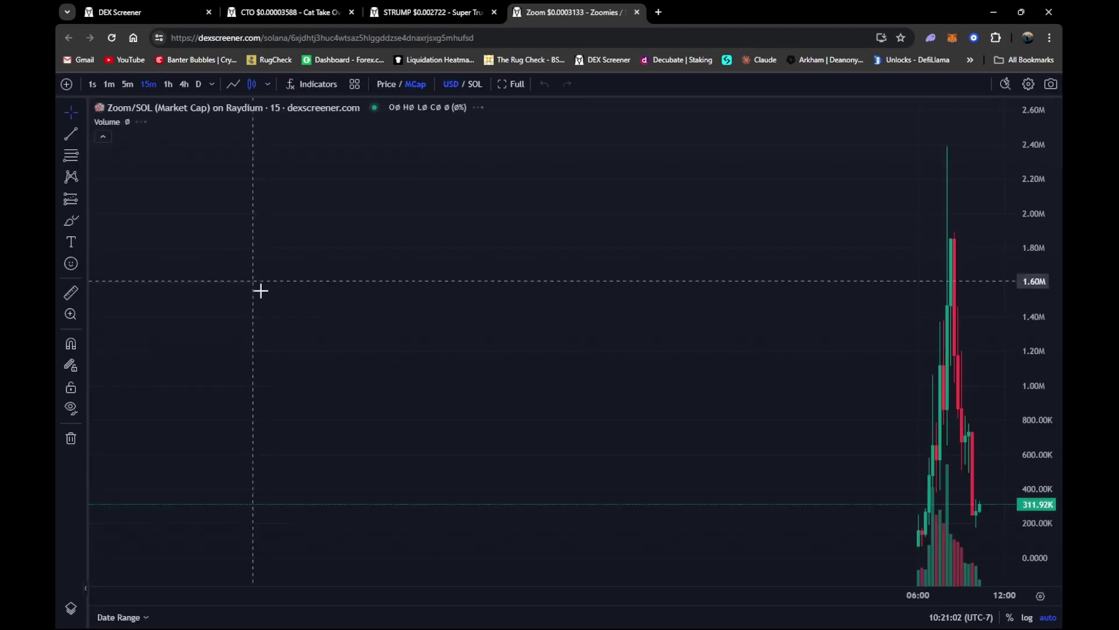
{"action": "scroll", "coordinate": [784, 472], "scroll_direction": "up", "scroll_amount": 10}
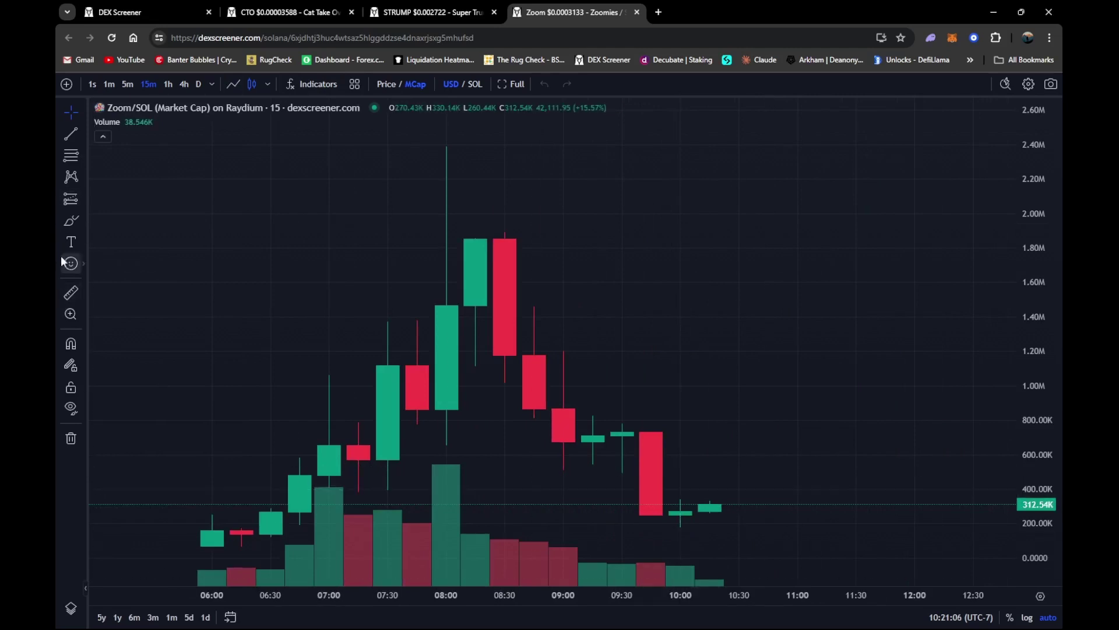
{"action": "left_click", "coordinate": [72, 221]}
{"action": "mouse_move", "coordinate": [212, 516]}
{"action": "left_mouse_down"}
{"action": "mouse_move", "coordinate": [380, 280]}
{"action": "mouse_move", "coordinate": [429, 155]}
{"action": "mouse_move", "coordinate": [446, 147]}
{"action": "left_mouse_up"}
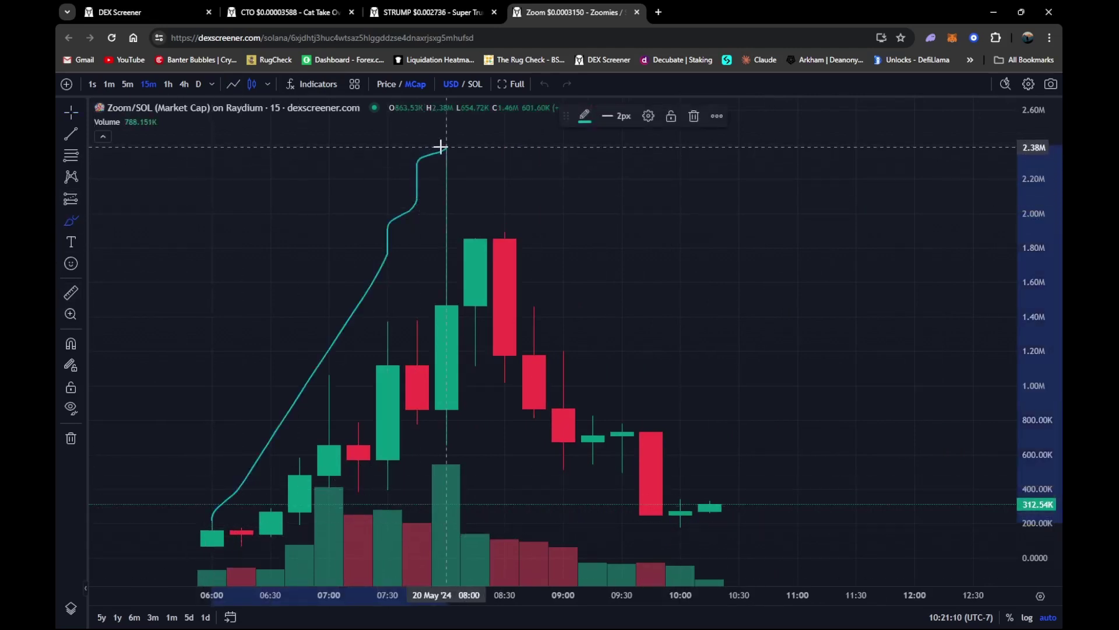
{"action": "mouse_move", "coordinate": [461, 171]}
{"action": "left_mouse_down"}
{"action": "mouse_move", "coordinate": [597, 383]}
{"action": "mouse_move", "coordinate": [701, 509]}
{"action": "left_mouse_up"}
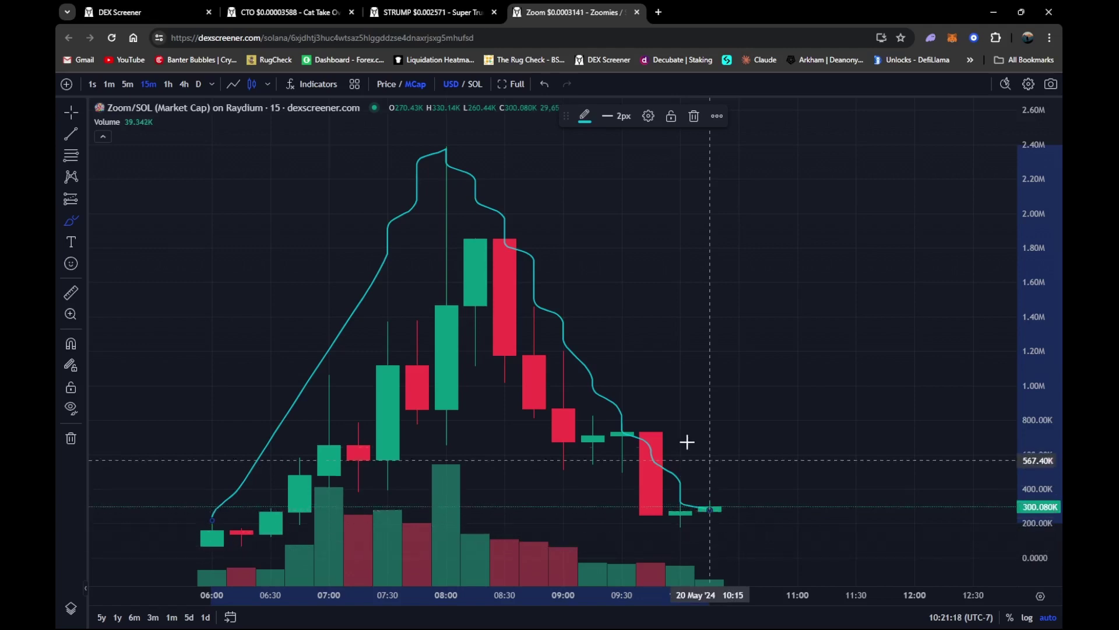
Stretch the price scale and move the chart up so post-peak candles look taller
{"action": "scroll", "coordinate": [687, 442], "scroll_direction": "up", "scroll_amount": 2}
{"action": "left_click_drag", "start_coordinate": [1029, 403], "coordinate": [992, 362]}
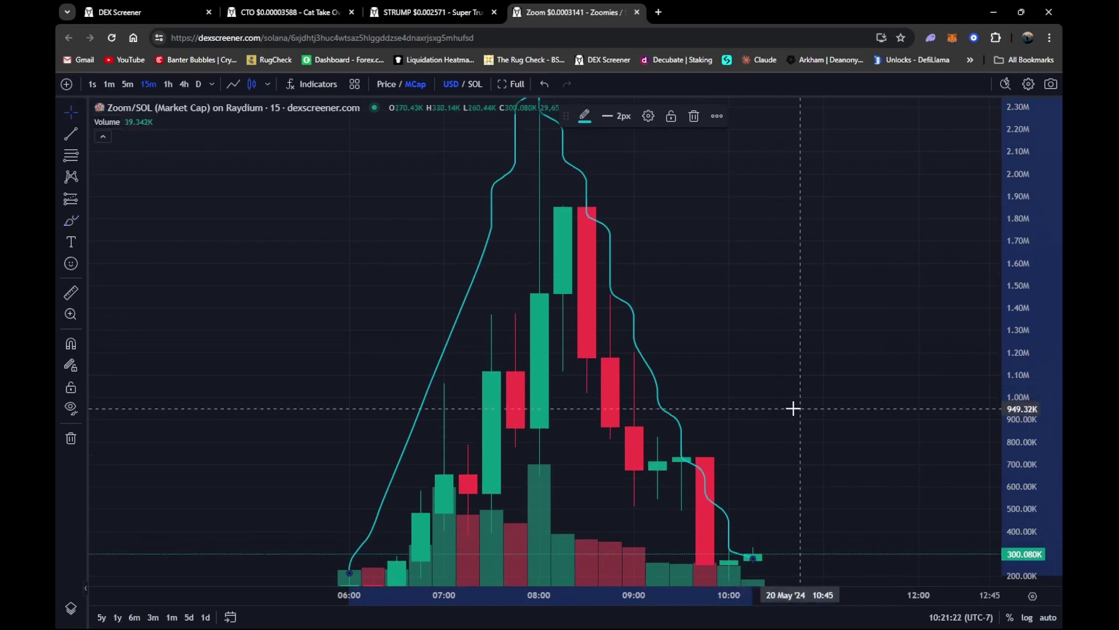
{"action": "left_click_drag", "start_coordinate": [793, 408], "coordinate": [772, 229]}
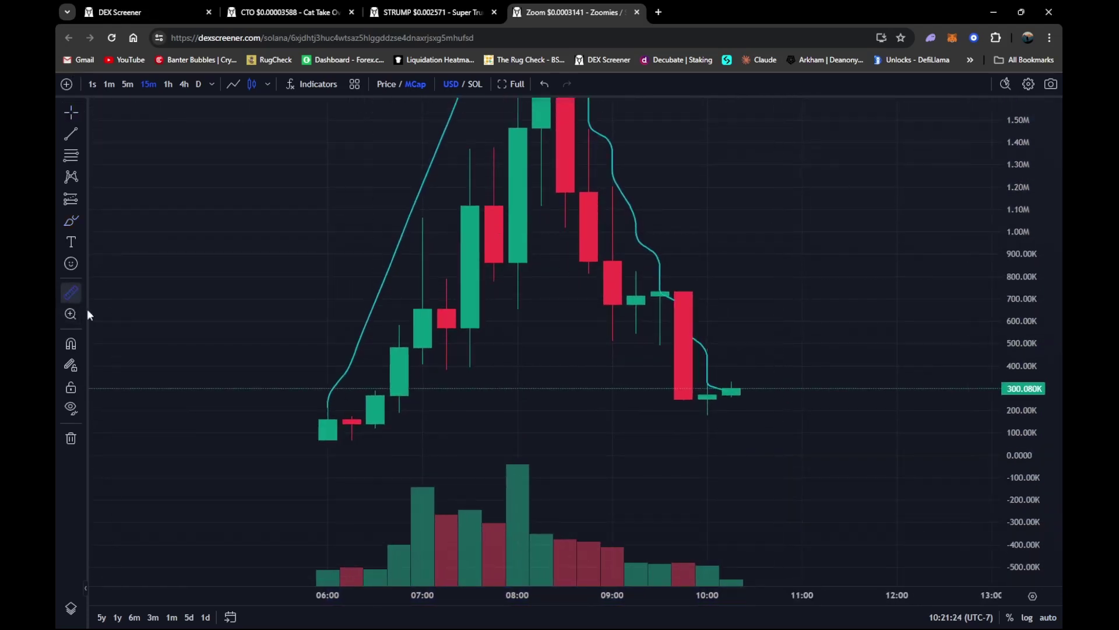
Measure the price move from the 08:15 bar, then compress the price scale to fit
{"action": "left_click", "coordinate": [535, 440]}
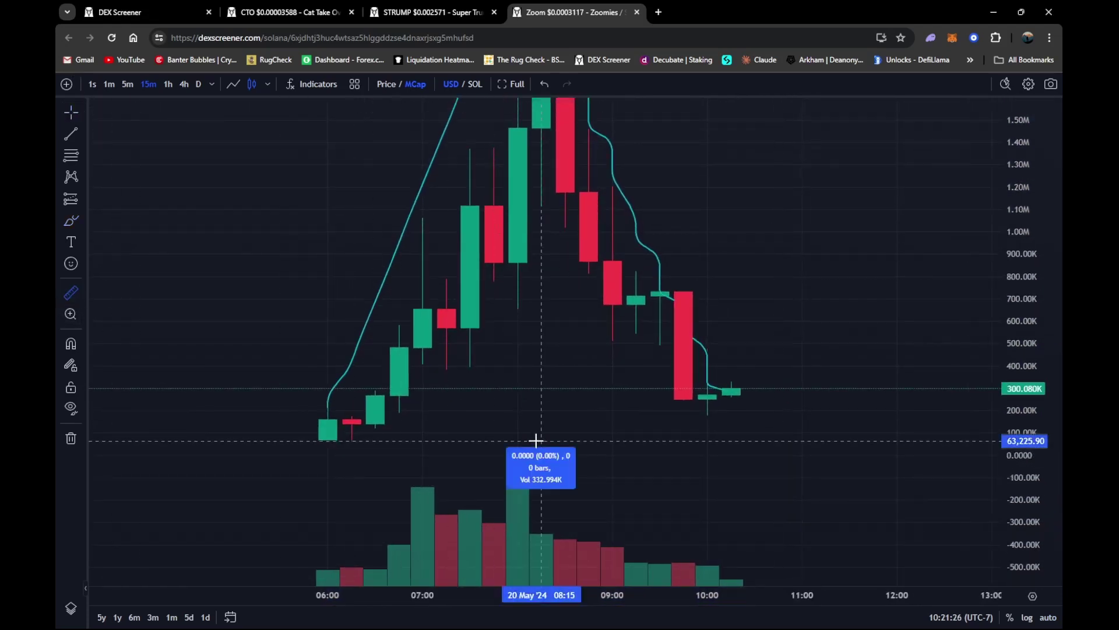
{"action": "left_click", "coordinate": [798, 388]}
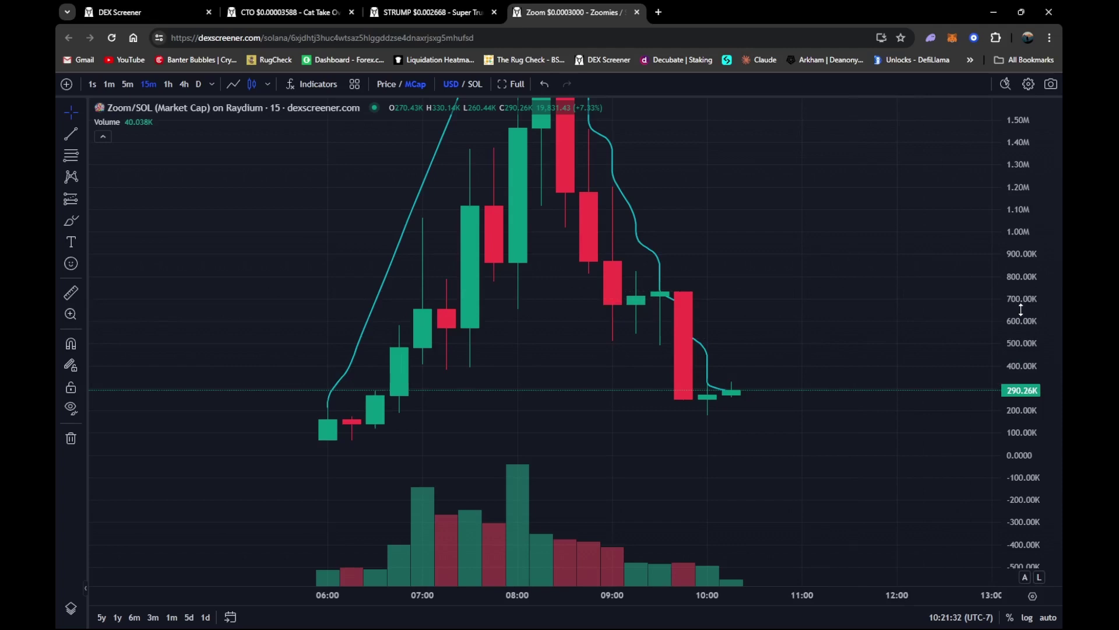
{"action": "left_click_drag", "start_coordinate": [1021, 309], "coordinate": [1025, 295]}
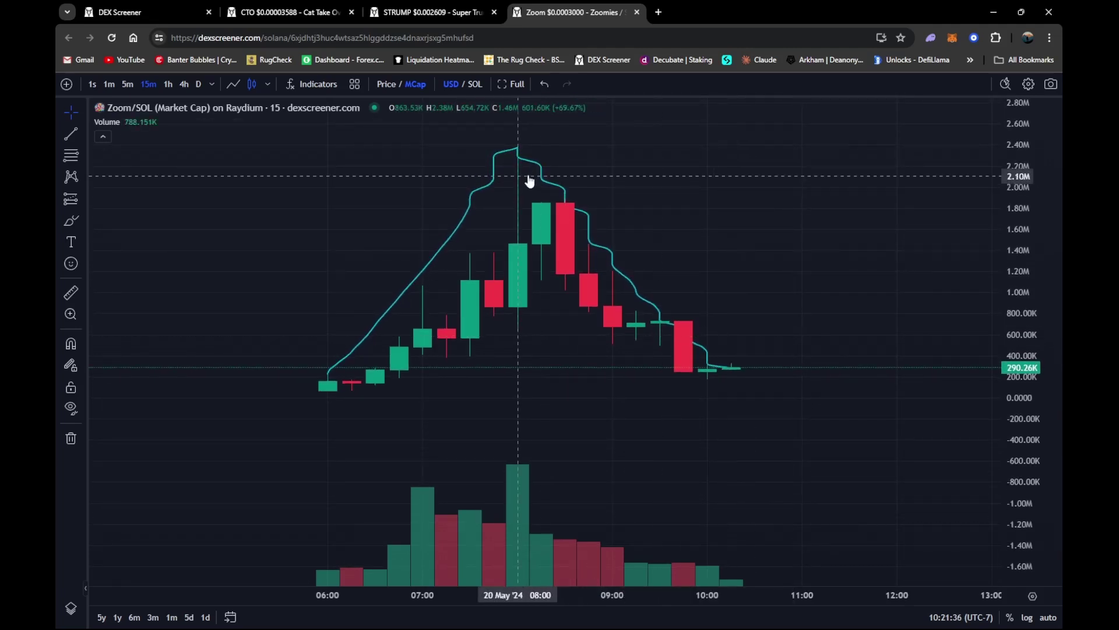
Draw a Trend Line from the 2.39M peak at 08:00 to about 170K near 11:15
{"action": "left_click", "coordinate": [76, 130]}
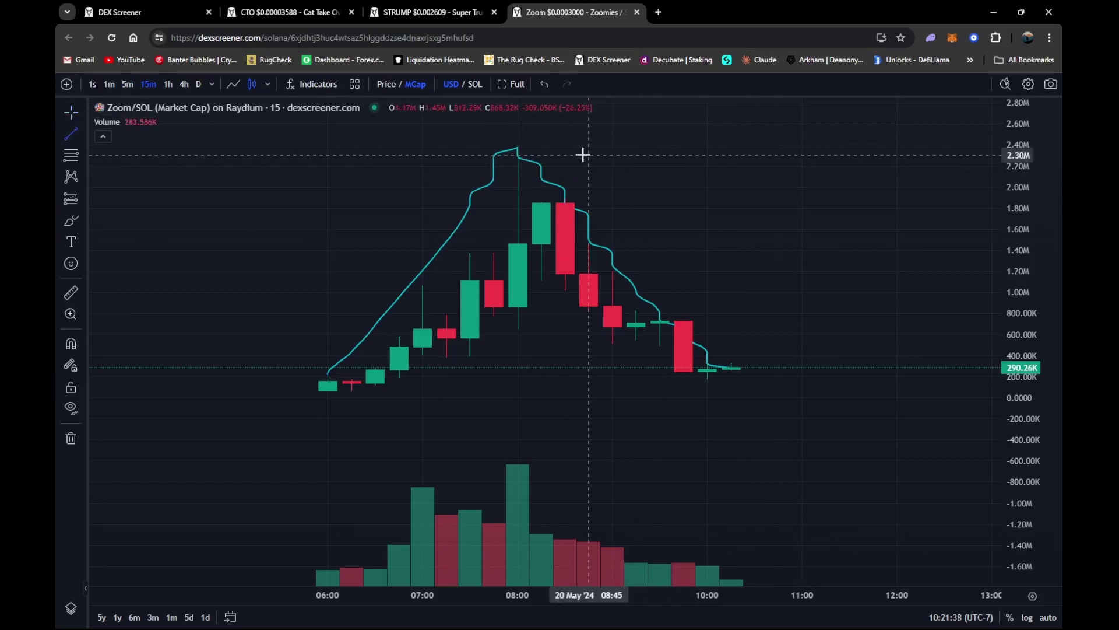
{"action": "left_click", "coordinate": [518, 145]}
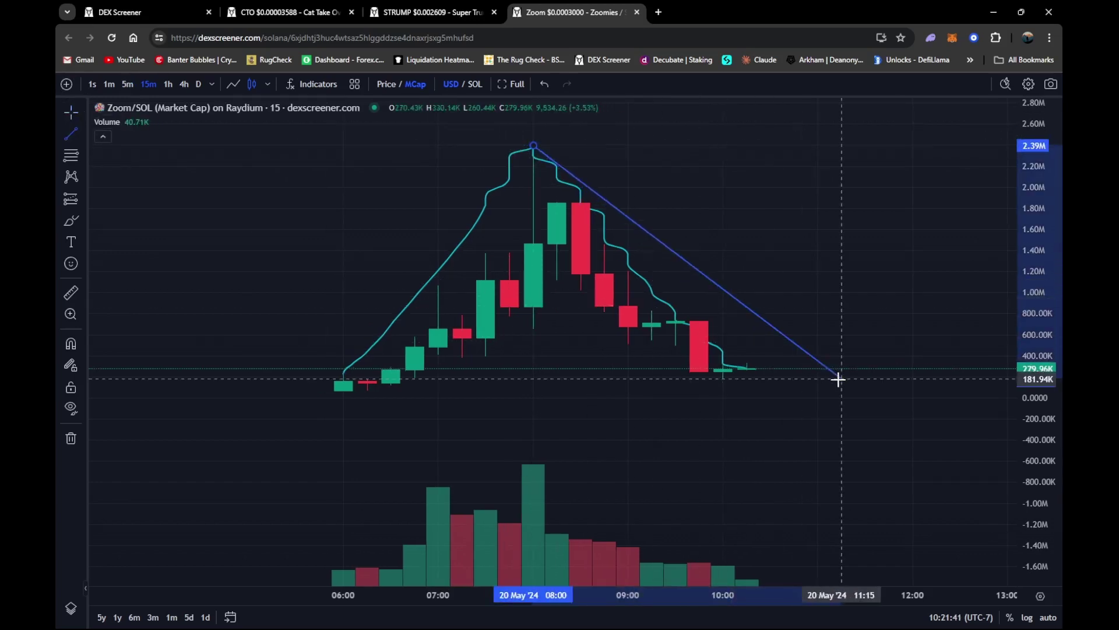
{"action": "left_click", "coordinate": [841, 380]}
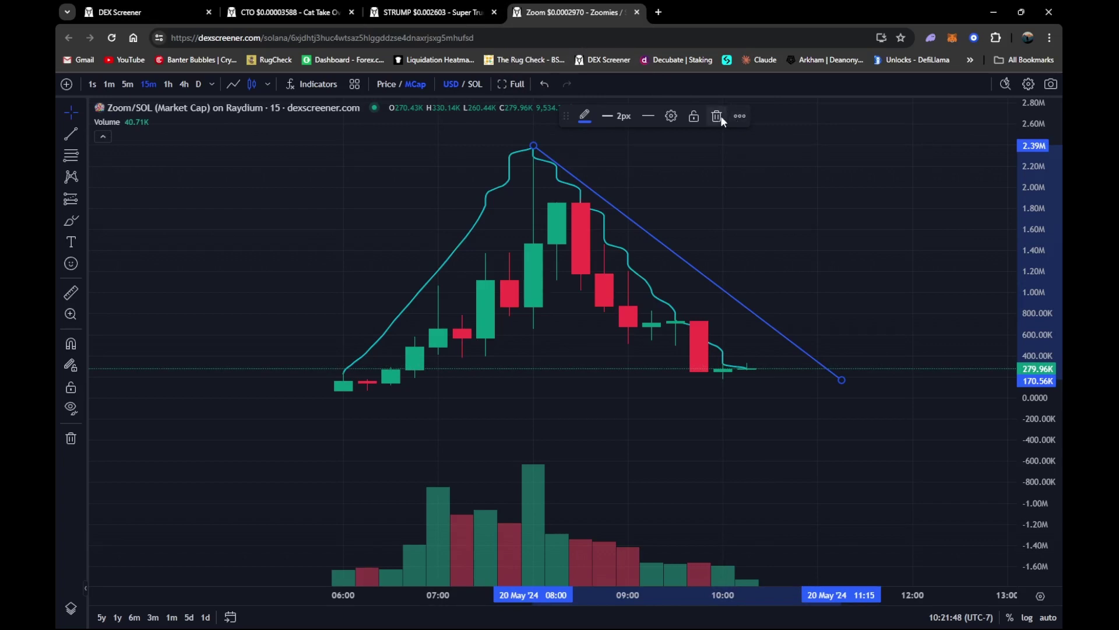
Exit full-screen on the Zoom pair page and close both broken zoomies.bet tabs
{"action": "left_click", "coordinate": [503, 86]}
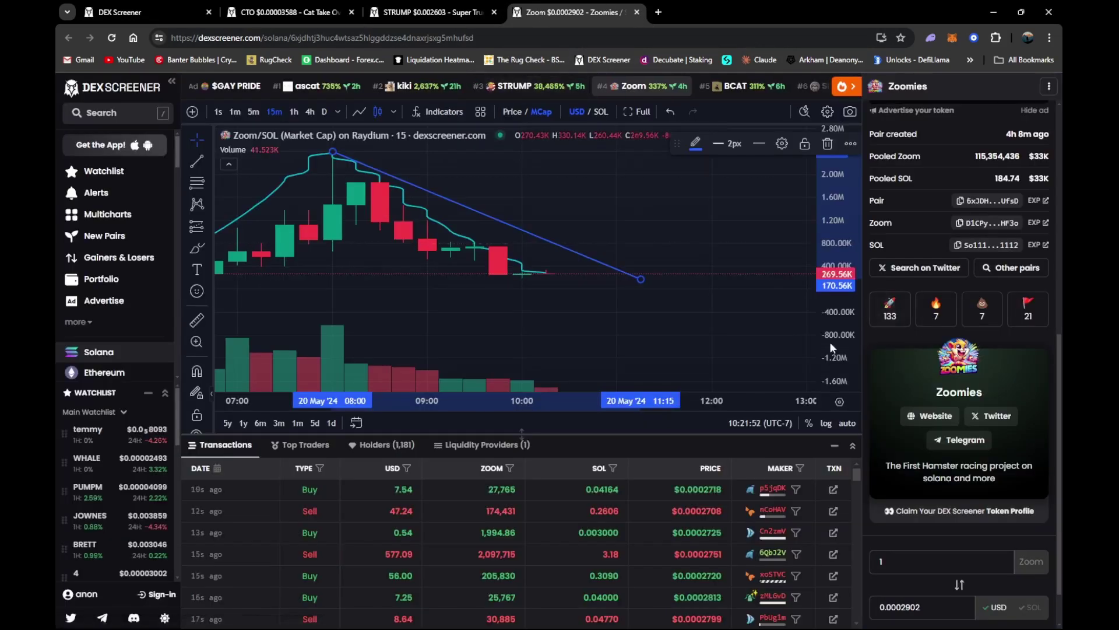
{"action": "scroll", "coordinate": [726, 338], "scroll_direction": "down", "scroll_amount": 2}
{"action": "scroll", "coordinate": [725, 338], "scroll_direction": "down", "scroll_amount": 1}
{"action": "scroll", "coordinate": [891, 383], "scroll_direction": "up", "scroll_amount": 8}
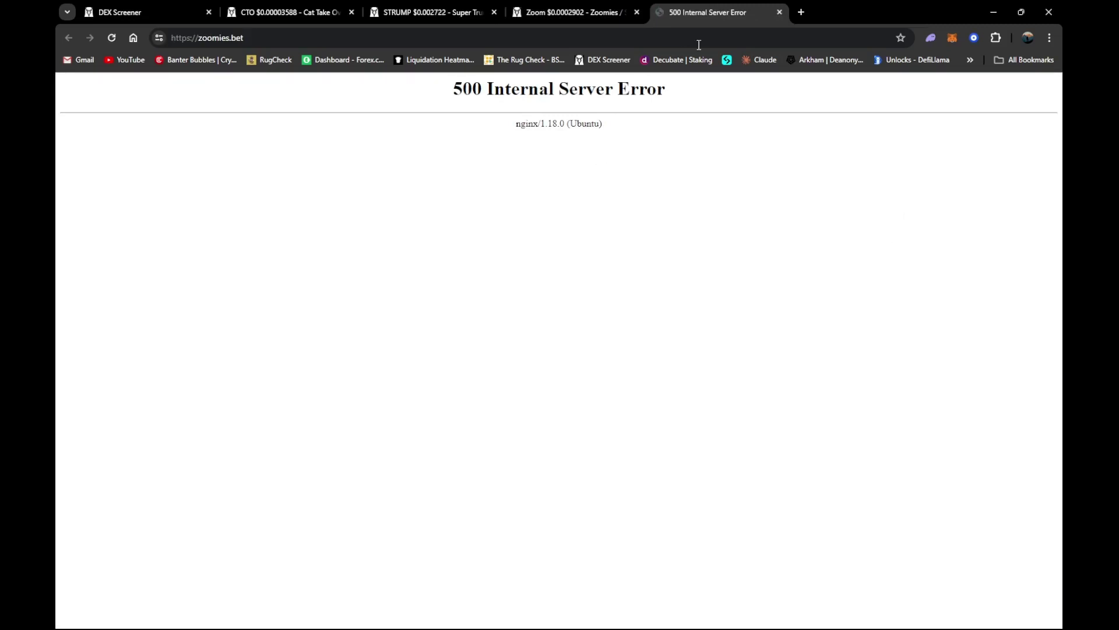
{"action": "left_click", "coordinate": [780, 12]}
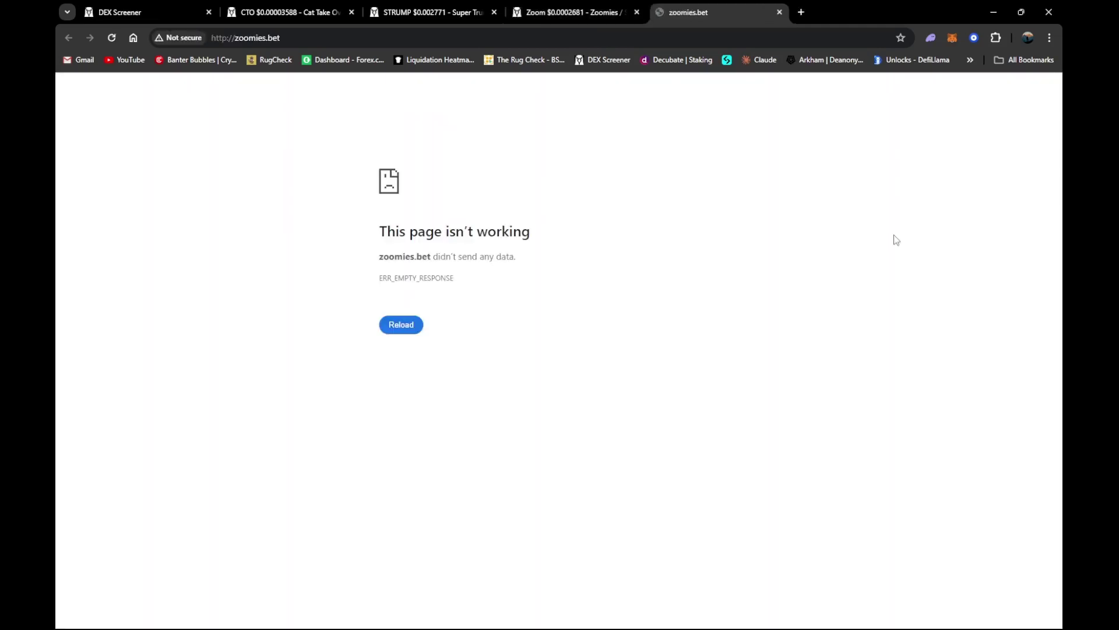
{"action": "left_click", "coordinate": [780, 12]}
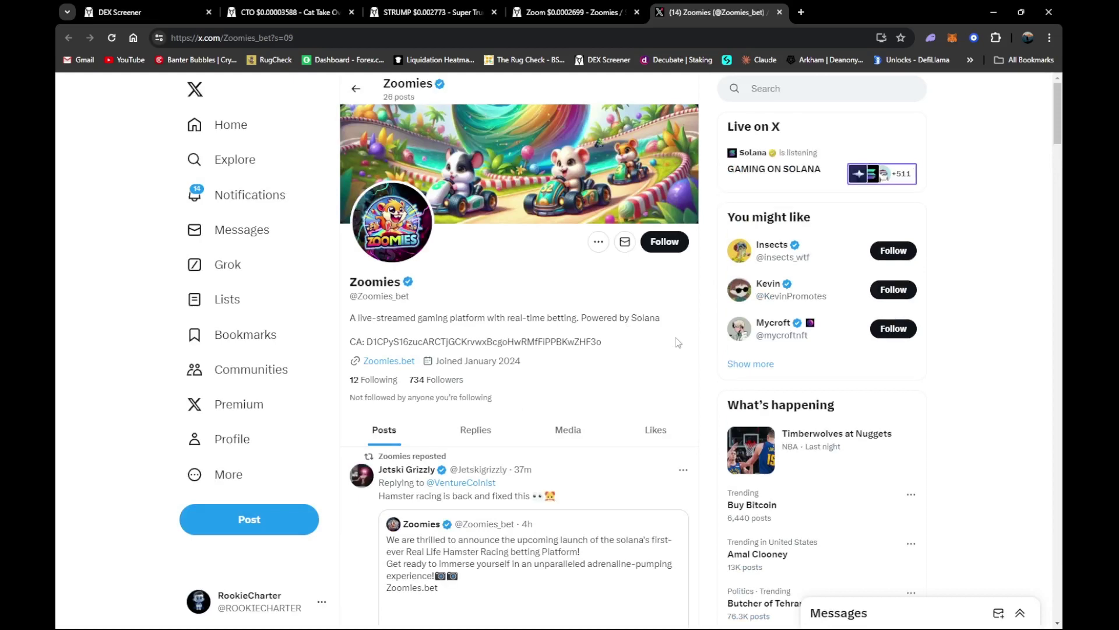
{"action": "scroll", "coordinate": [678, 343], "scroll_direction": "down", "scroll_amount": 15}
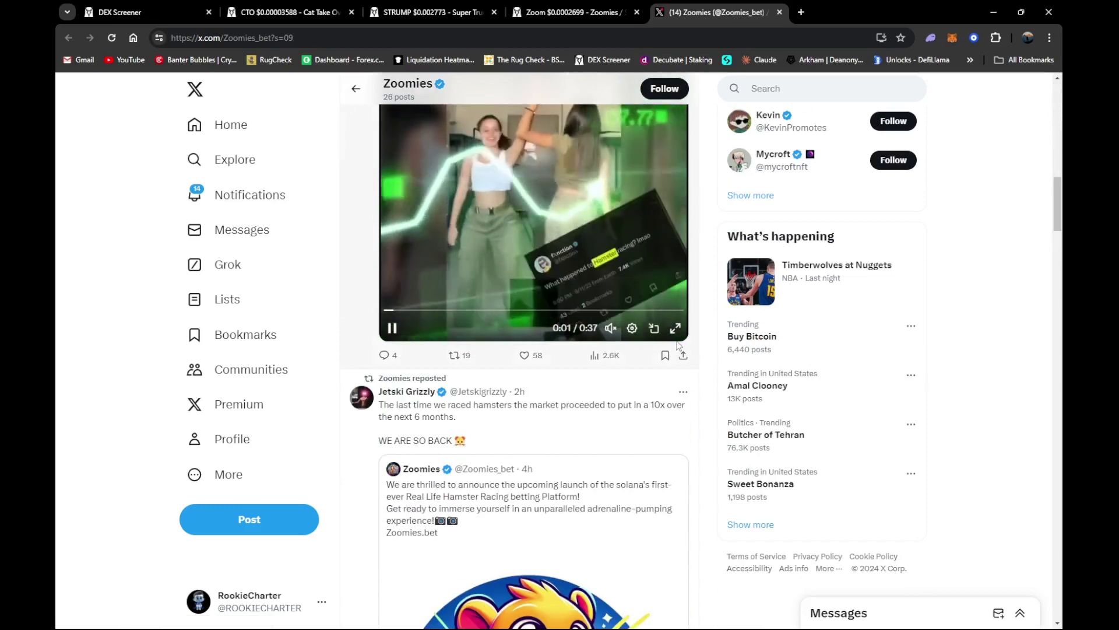
{"action": "scroll", "coordinate": [678, 345], "scroll_direction": "down", "scroll_amount": 8}
{"action": "scroll", "coordinate": [678, 346], "scroll_direction": "down", "scroll_amount": 8}
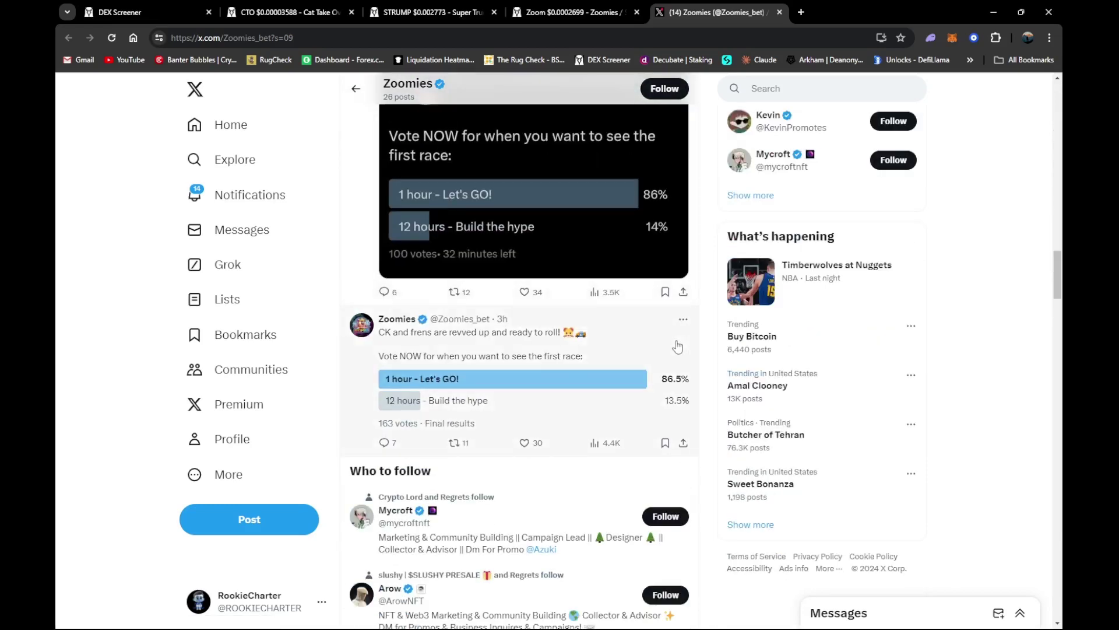
{"action": "scroll", "coordinate": [678, 347], "scroll_direction": "down", "scroll_amount": 6}
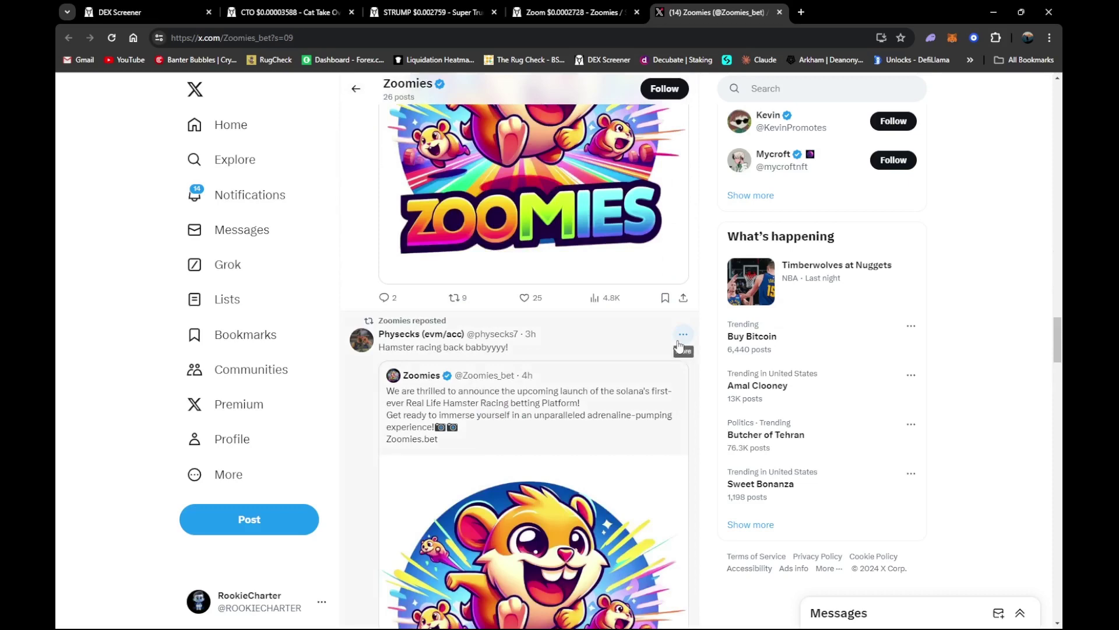
{"action": "scroll", "coordinate": [678, 347], "scroll_direction": "down", "scroll_amount": 10}
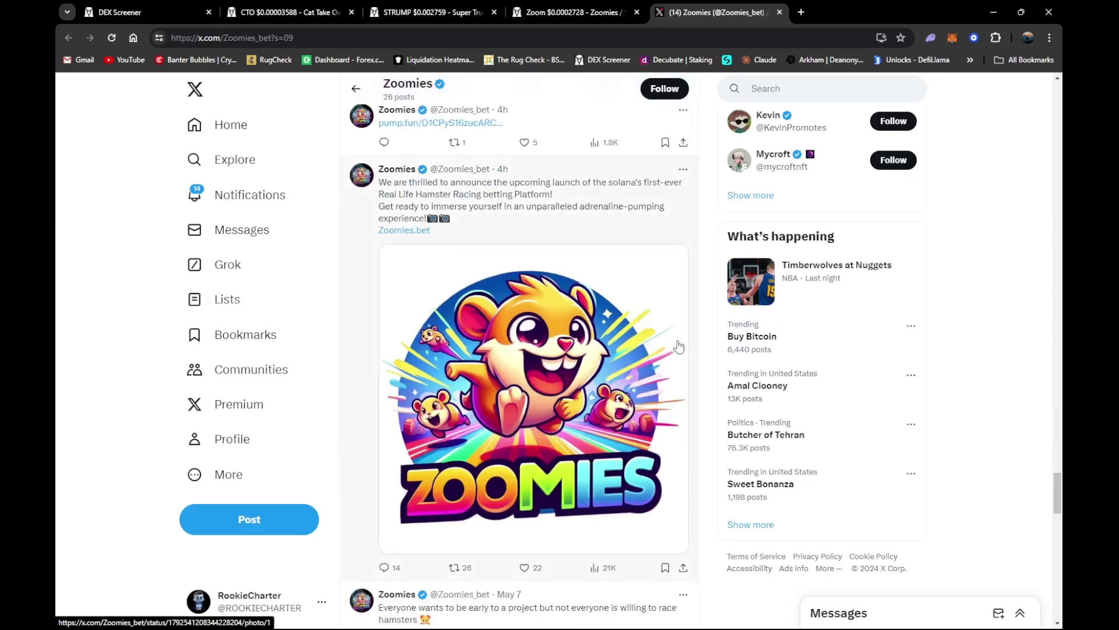
{"action": "scroll", "coordinate": [678, 346], "scroll_direction": "down", "scroll_amount": 15}
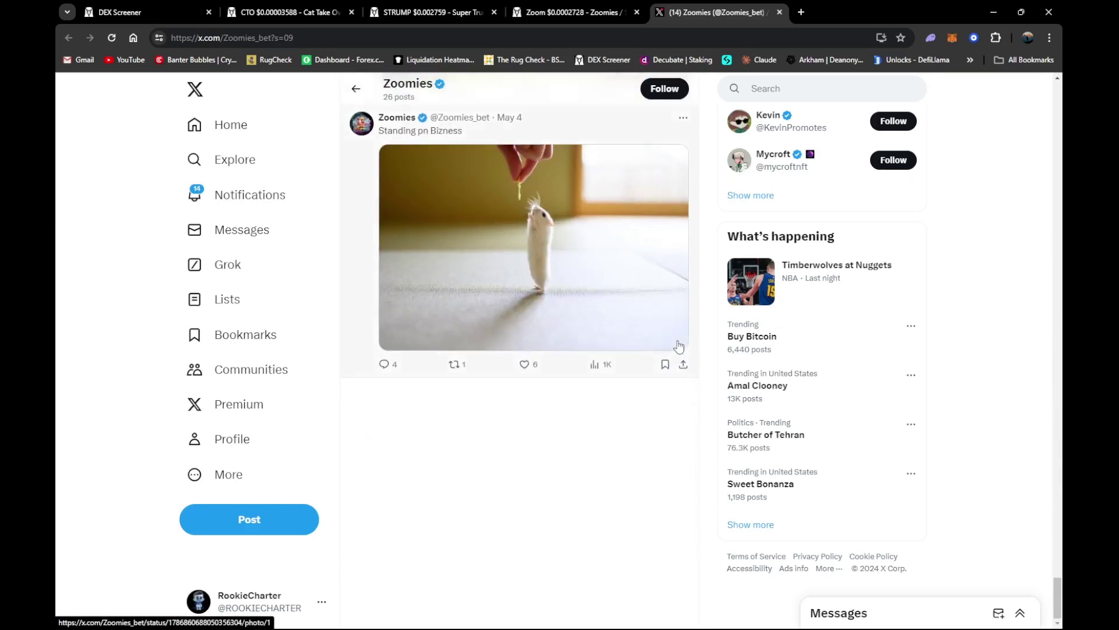
{"action": "key", "text": "Home"}
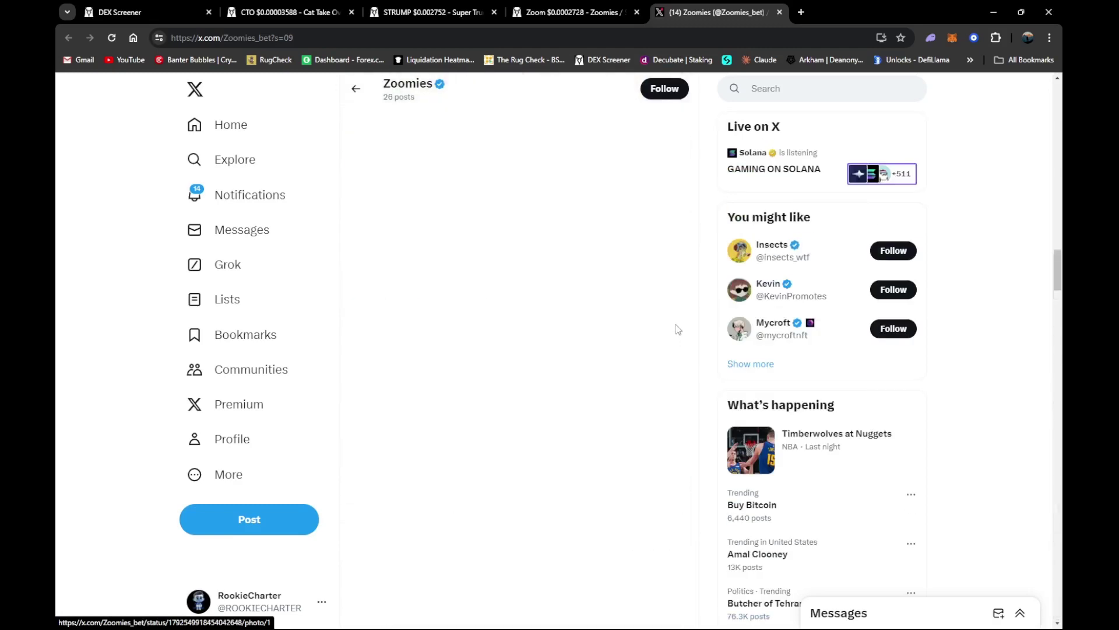
Close the Zoomies X tab, adjust the Zoom chart, close its tab, and return to trending
{"action": "left_click", "coordinate": [781, 13]}
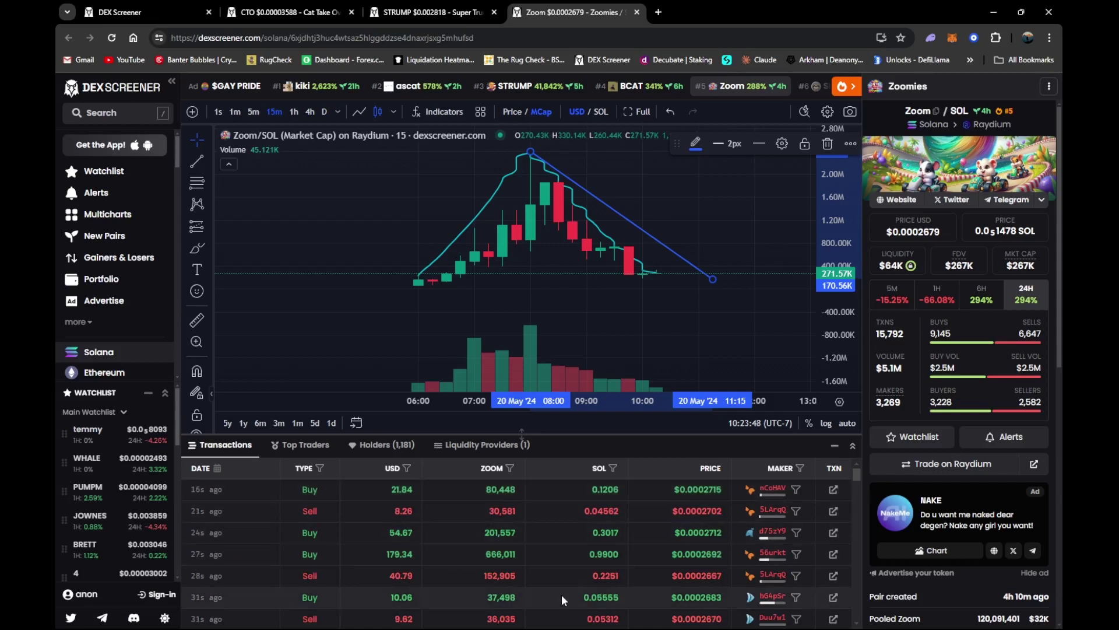
{"action": "scroll", "coordinate": [562, 593], "scroll_direction": "down", "scroll_amount": 3}
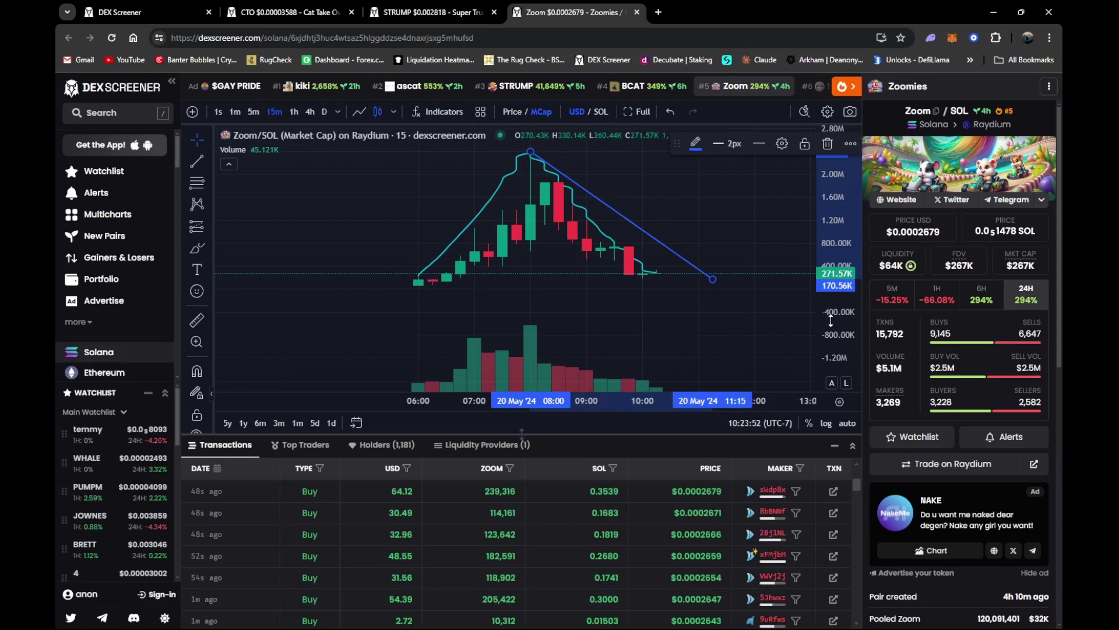
{"action": "left_click_drag", "start_coordinate": [831, 350], "coordinate": [831, 321]}
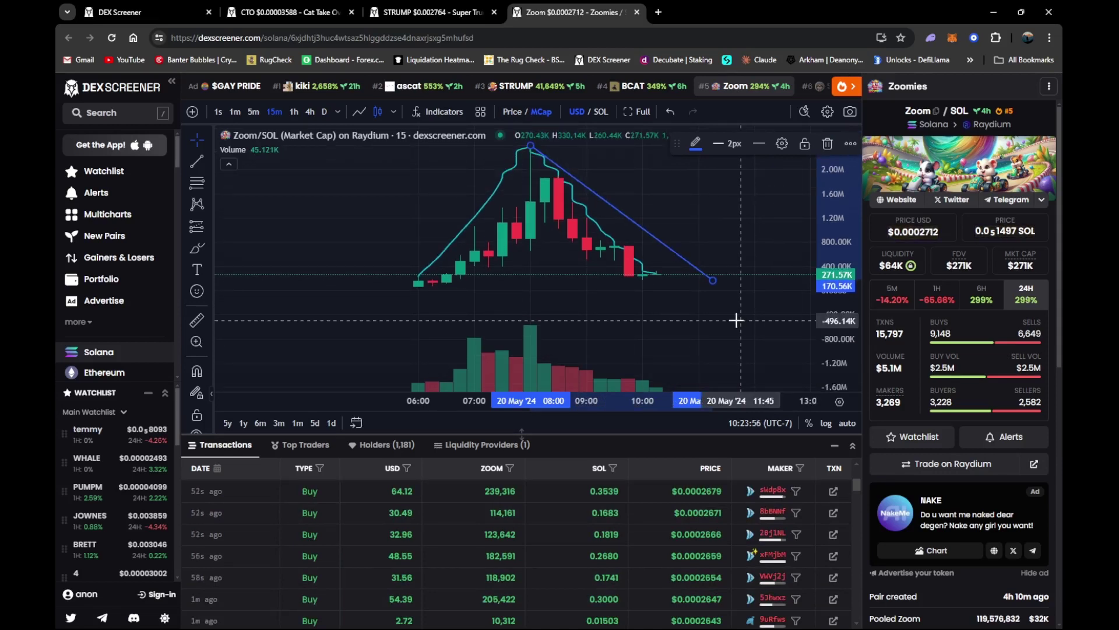
{"action": "left_click_drag", "start_coordinate": [729, 320], "coordinate": [673, 327]}
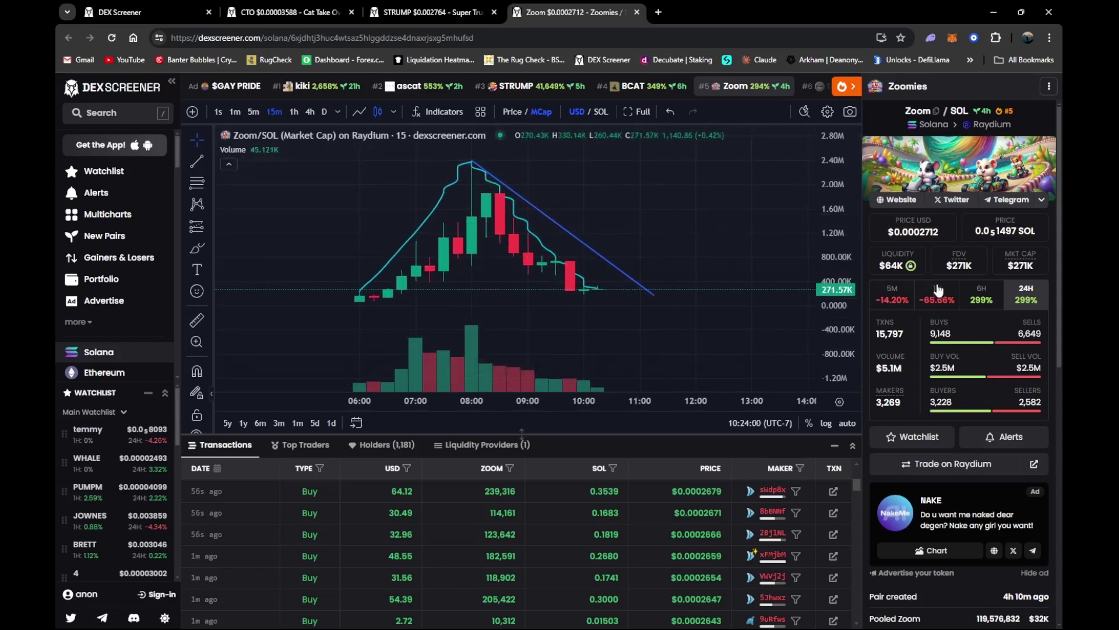
{"action": "left_click", "coordinate": [637, 13]}
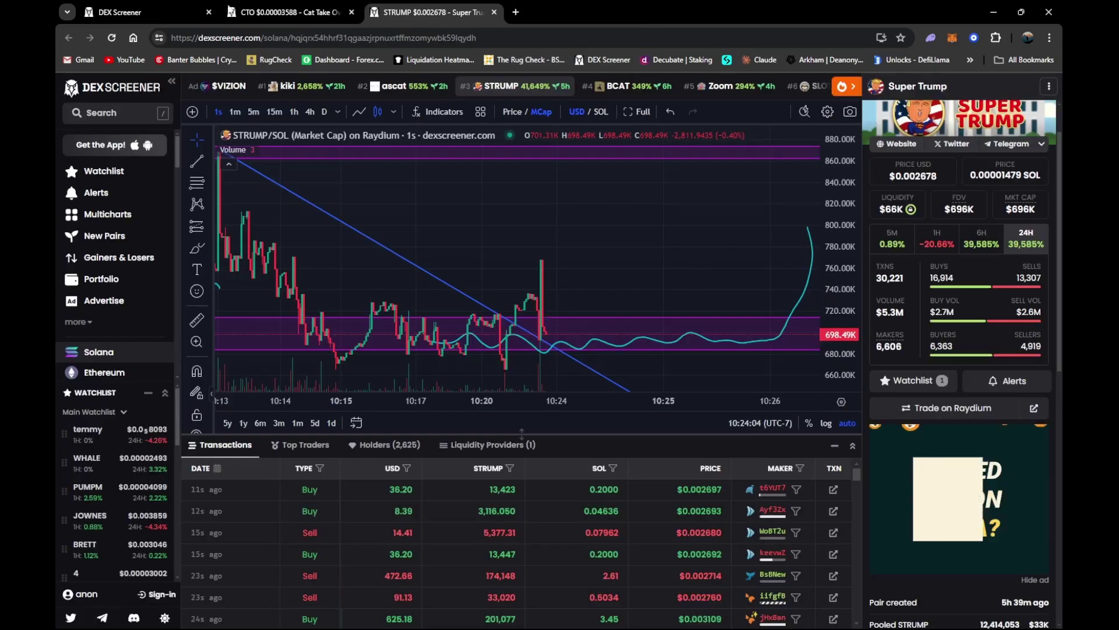
{"action": "left_click", "coordinate": [135, 8]}
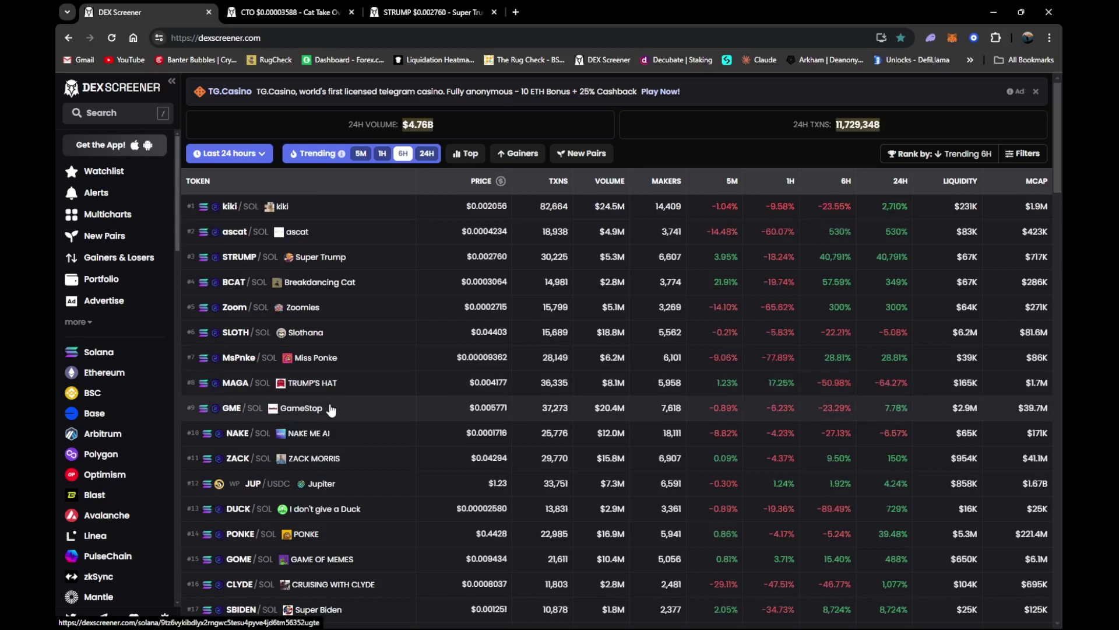
Back out of the mistaken GME page, open TRUMP'S HAT MAGA/SOL, and show market cap
{"action": "left_click", "coordinate": [328, 408]}
{"action": "right_click", "coordinate": [326, 380]}
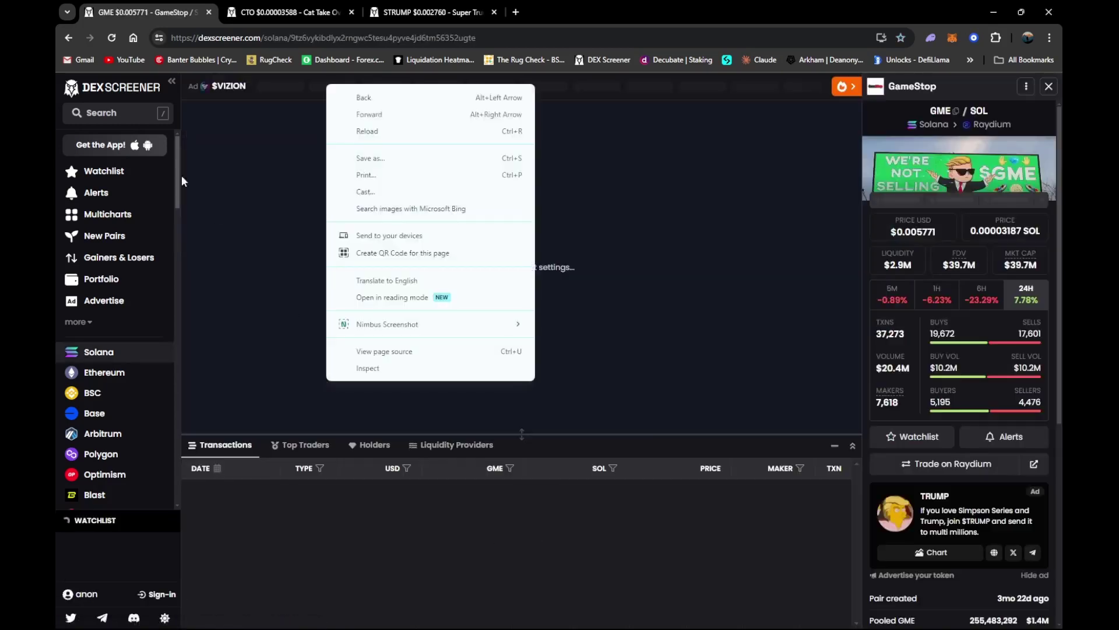
{"action": "left_click", "coordinate": [244, 150]}
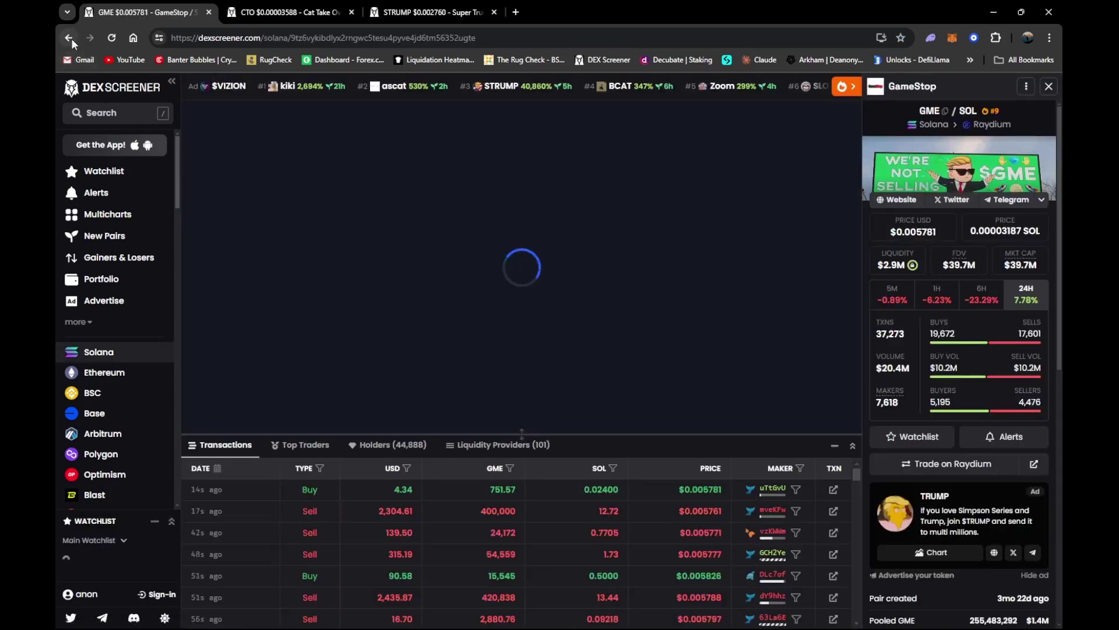
{"action": "left_click", "coordinate": [68, 38]}
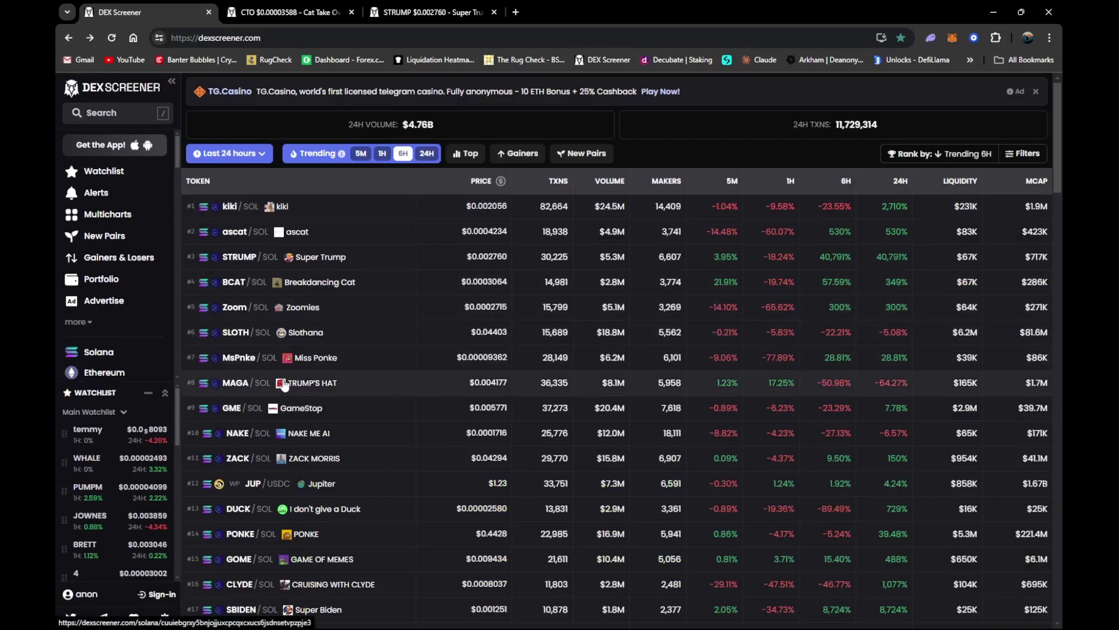
{"action": "left_click", "coordinate": [282, 379]}
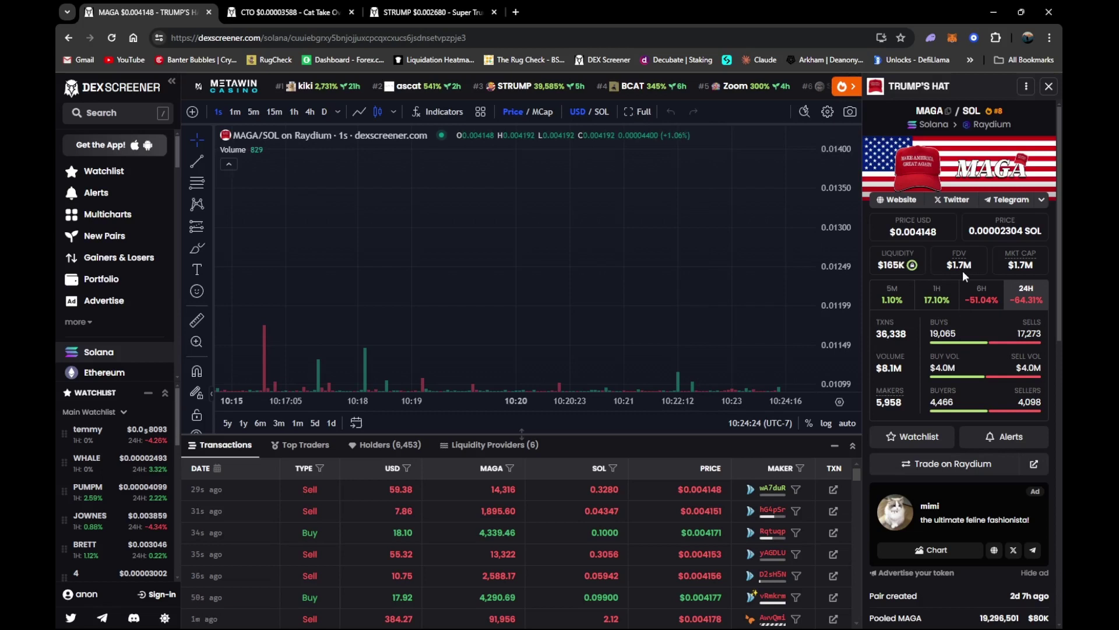
{"action": "left_click", "coordinate": [589, 117]}
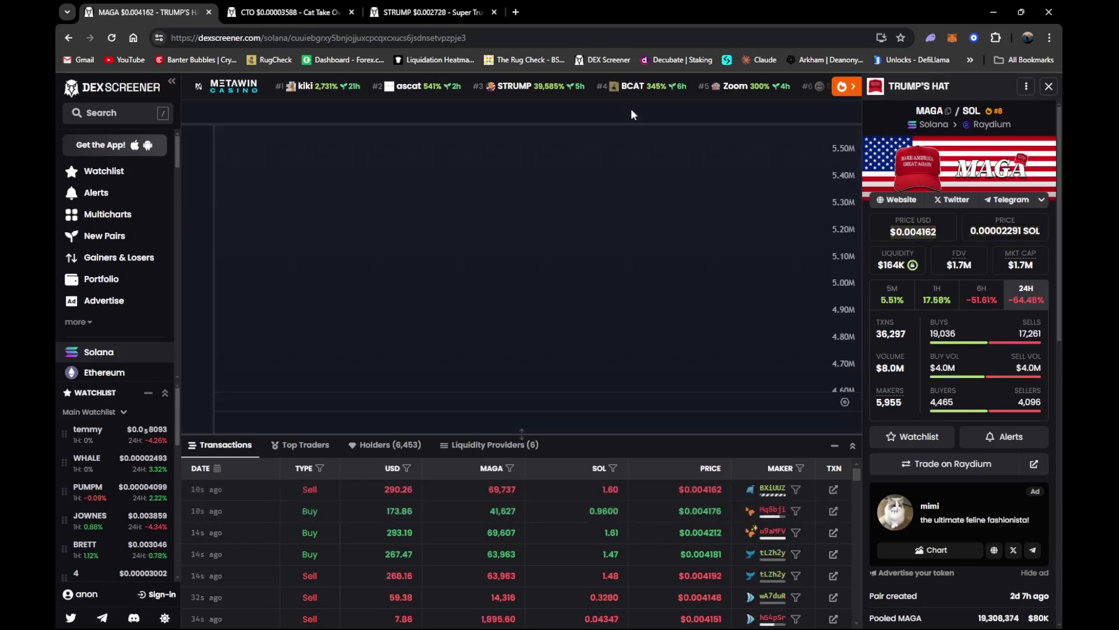
Expand the MAGA/SOL chart full-page, reset its view and switch to 4-hour candles spanning 18–20 May
{"action": "left_click", "coordinate": [631, 112]}
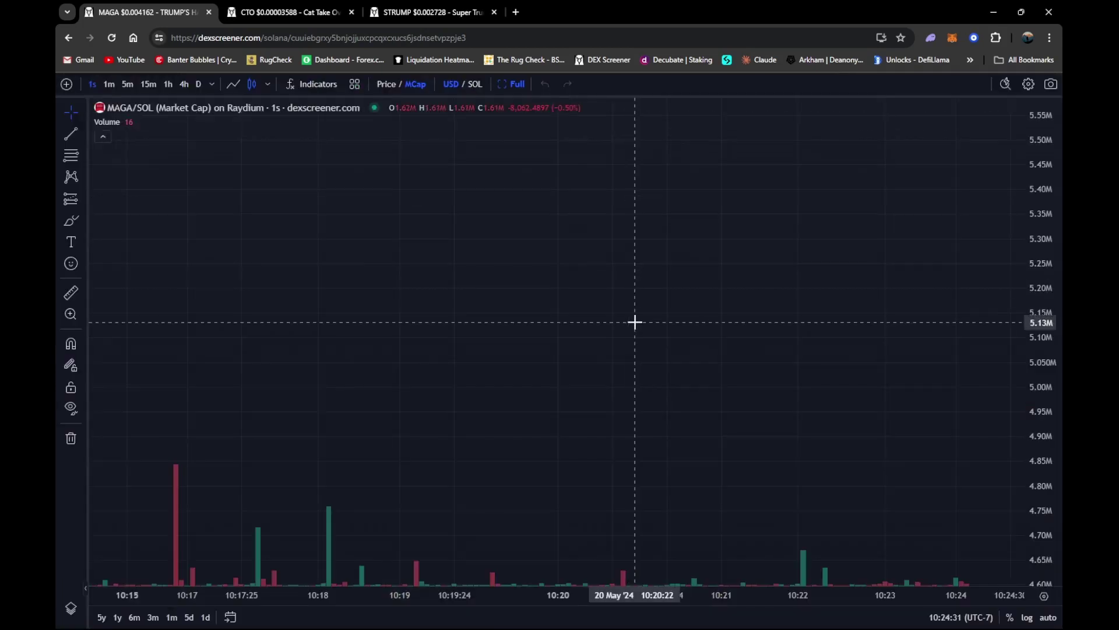
{"action": "right_click", "coordinate": [610, 325]}
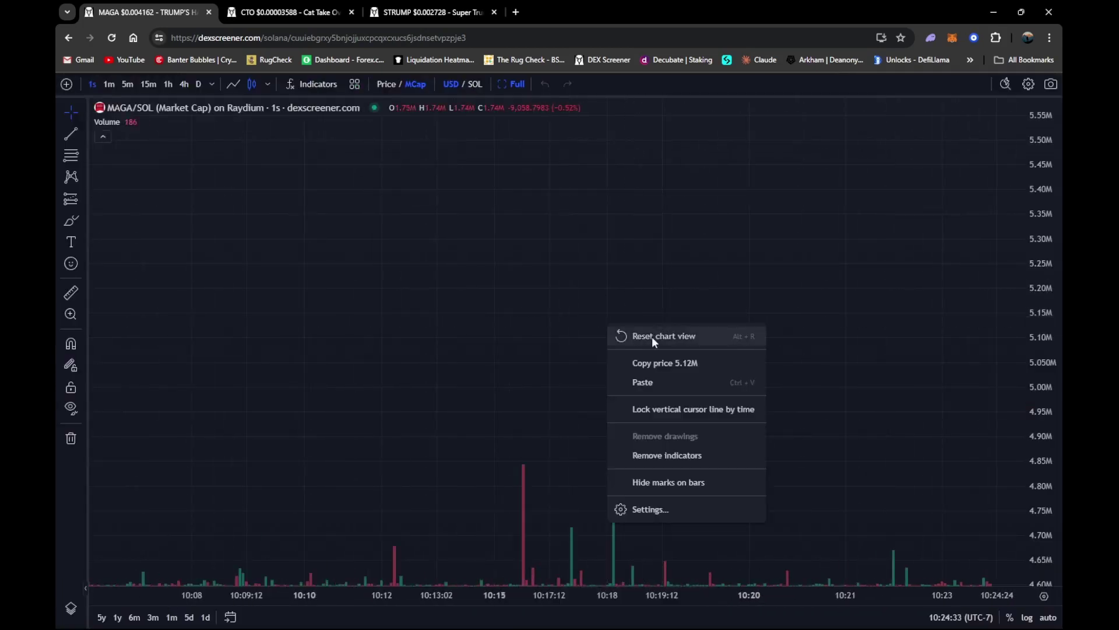
{"action": "left_click", "coordinate": [655, 343]}
{"action": "scroll", "coordinate": [617, 347], "scroll_direction": "down", "scroll_amount": 4}
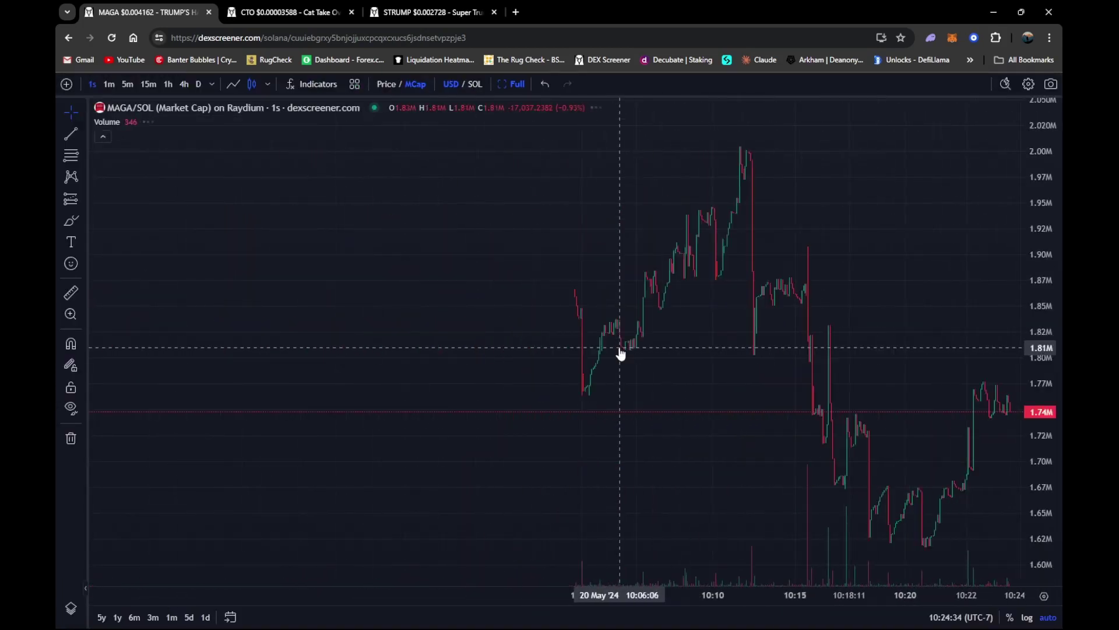
{"action": "scroll", "coordinate": [620, 353], "scroll_direction": "down", "scroll_amount": 5}
{"action": "left_click", "coordinate": [148, 84]}
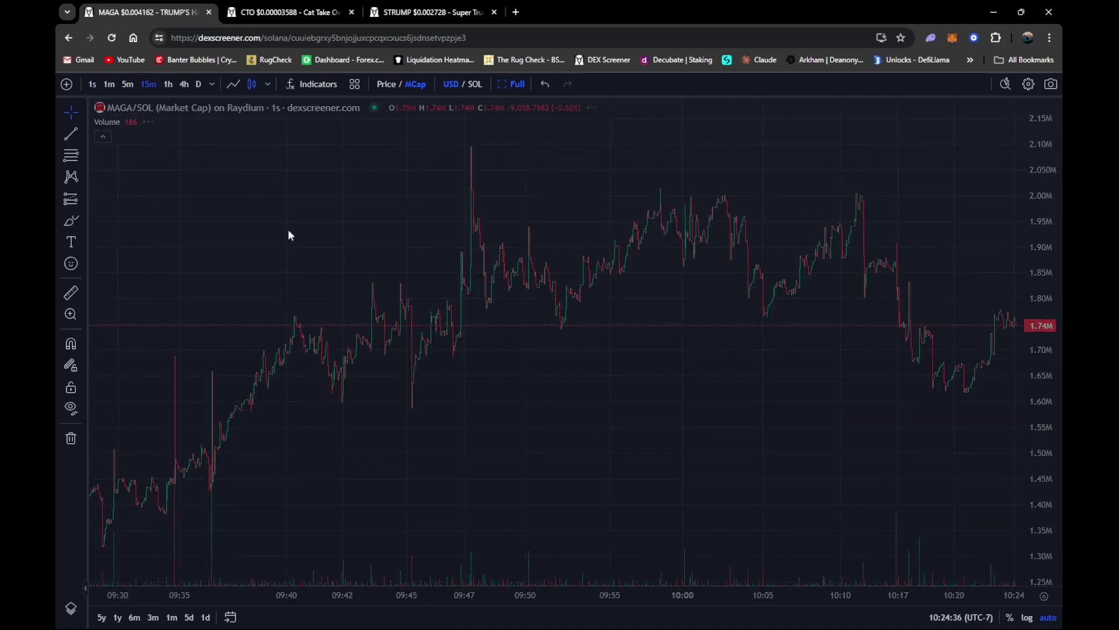
{"action": "scroll", "coordinate": [500, 317], "scroll_direction": "down", "scroll_amount": 6}
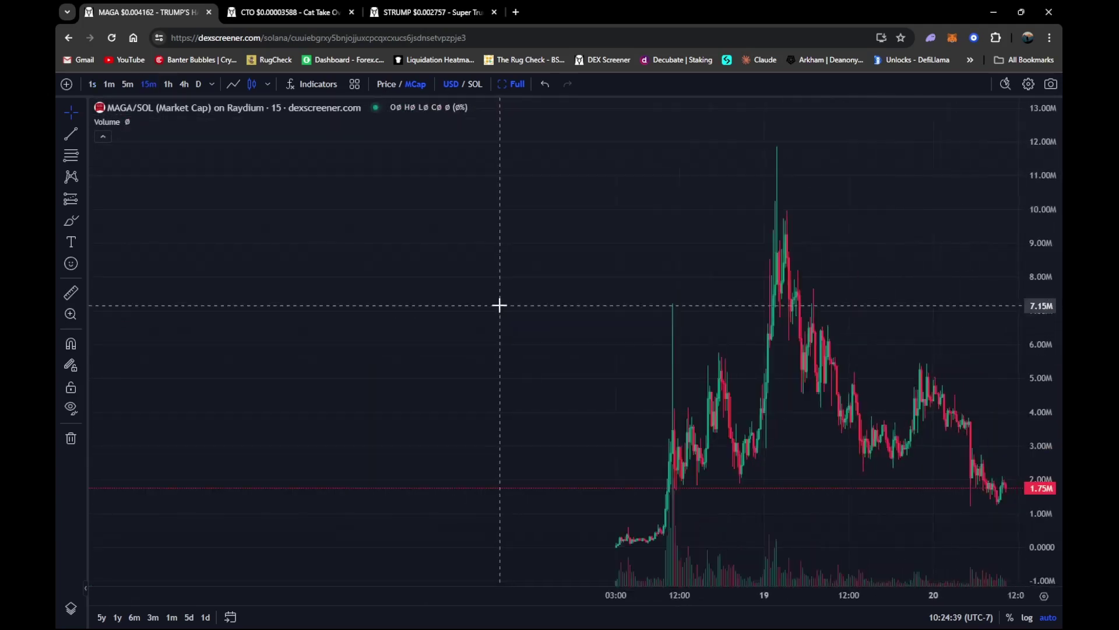
{"action": "scroll", "coordinate": [500, 303], "scroll_direction": "up", "scroll_amount": 2}
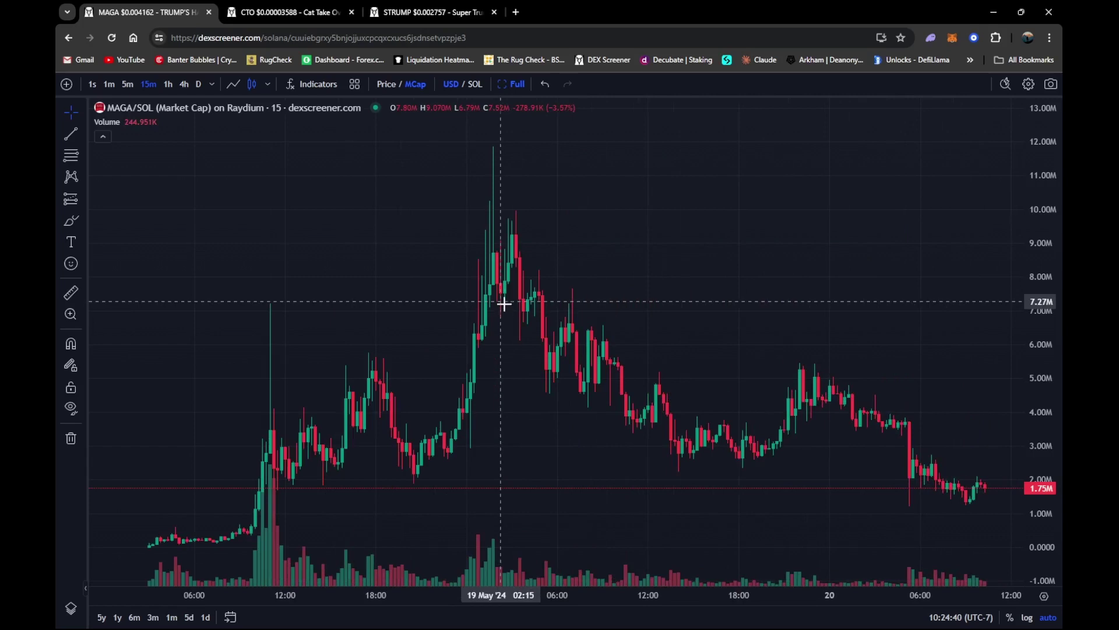
{"action": "left_click", "coordinate": [183, 85]}
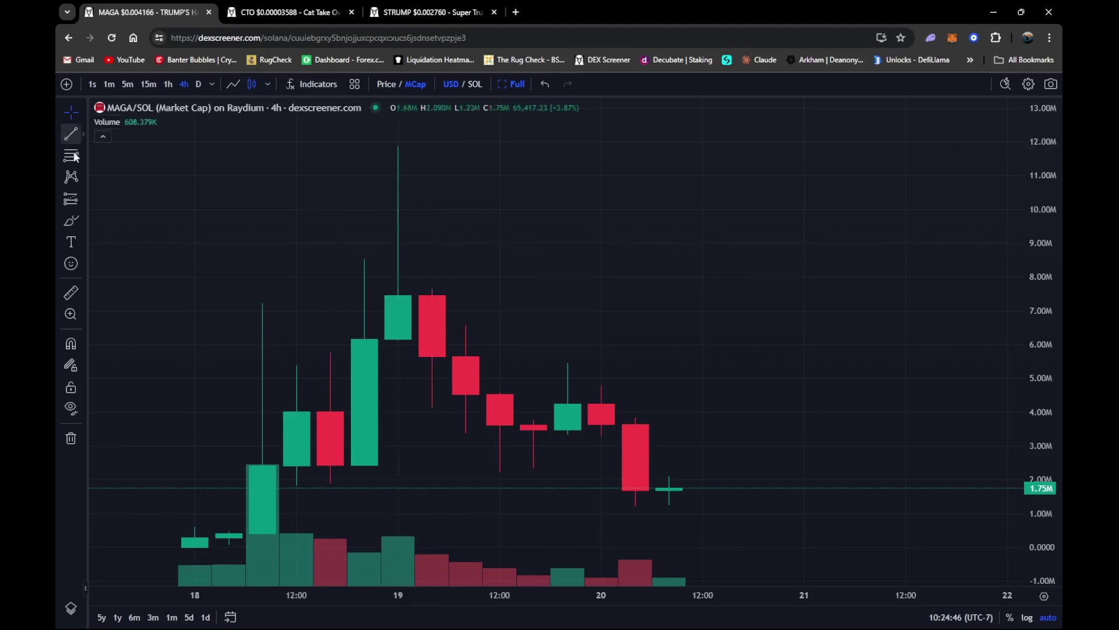
Draw a rectangle around the 19 May peak, then delete it
{"action": "left_click", "coordinate": [83, 219]}
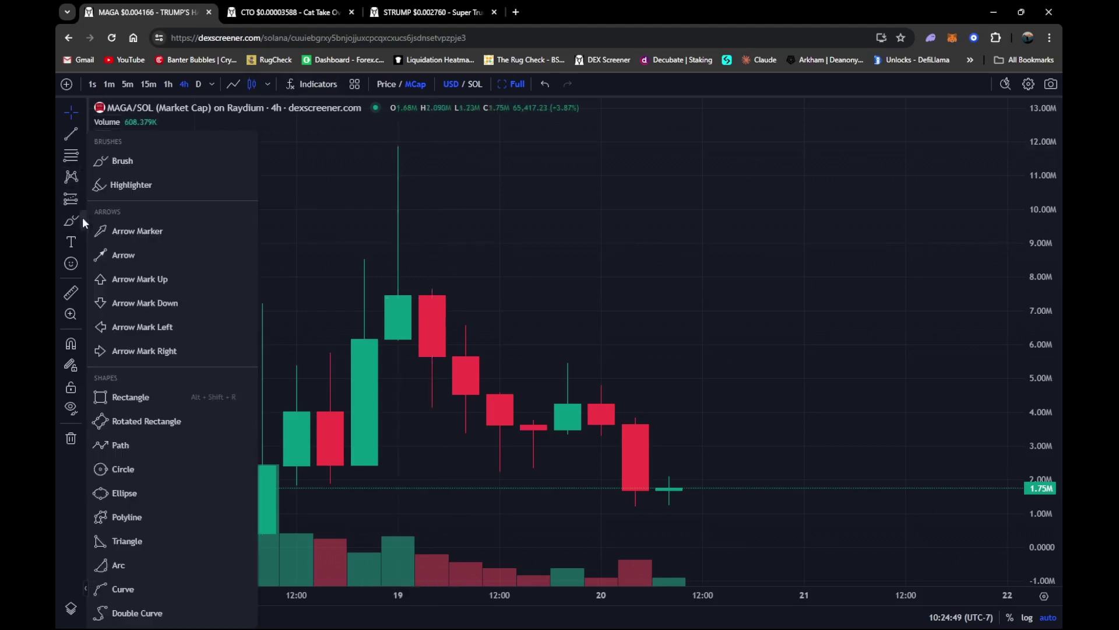
{"action": "left_click", "coordinate": [107, 390]}
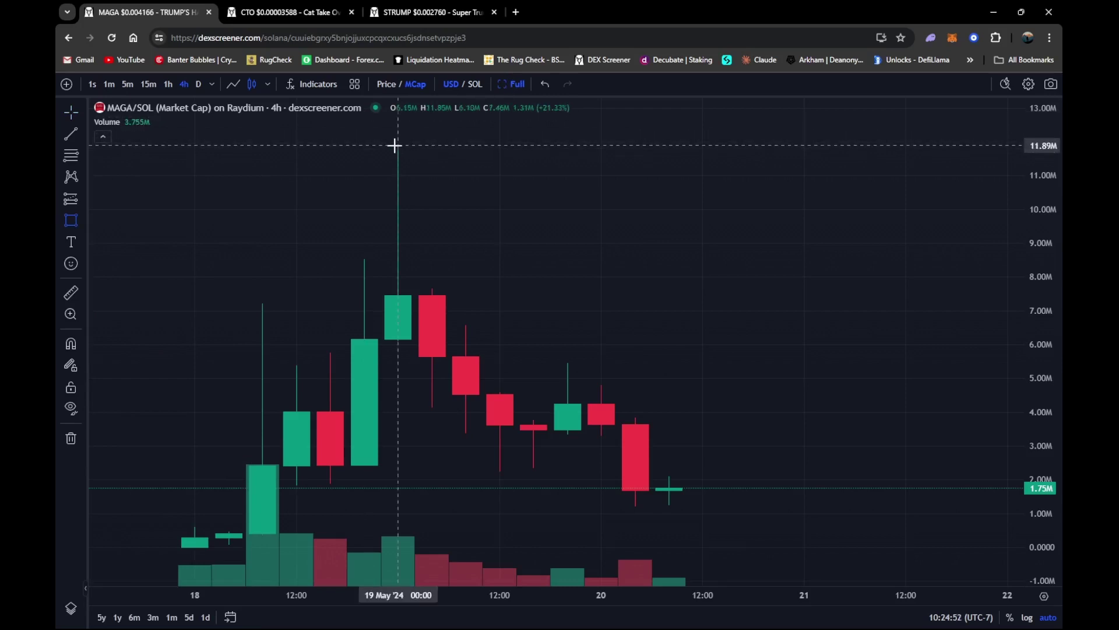
{"action": "mouse_move", "coordinate": [398, 144]}
{"action": "left_mouse_down"}
{"action": "mouse_move", "coordinate": [477, 243]}
{"action": "mouse_move", "coordinate": [727, 482]}
{"action": "mouse_move", "coordinate": [702, 439]}
{"action": "left_mouse_up"}
{"action": "key", "text": "Delete"}
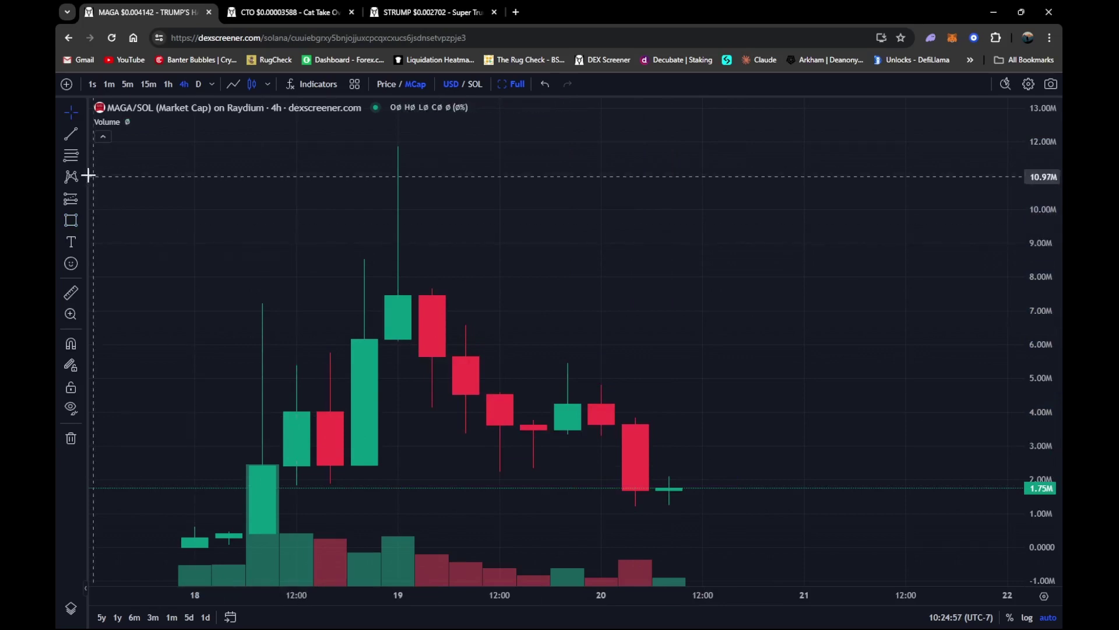
Draw a descending trend line from the 19 May high near 11.9M down to about 1.66M
{"action": "left_click", "coordinate": [71, 134]}
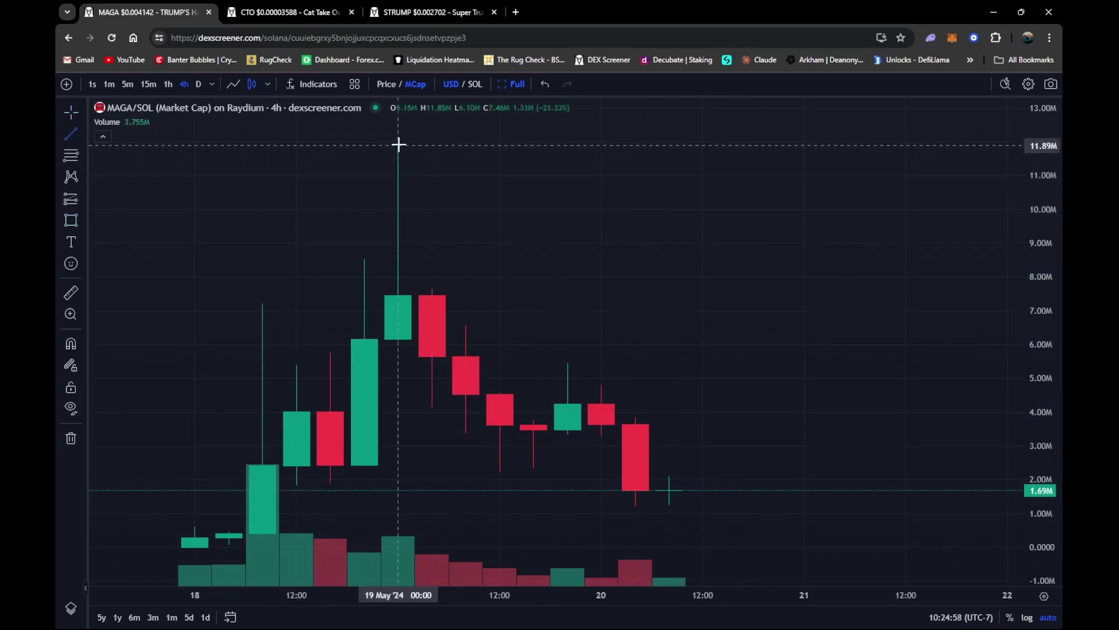
{"action": "left_click_drag", "start_coordinate": [398, 144], "coordinate": [791, 496]}
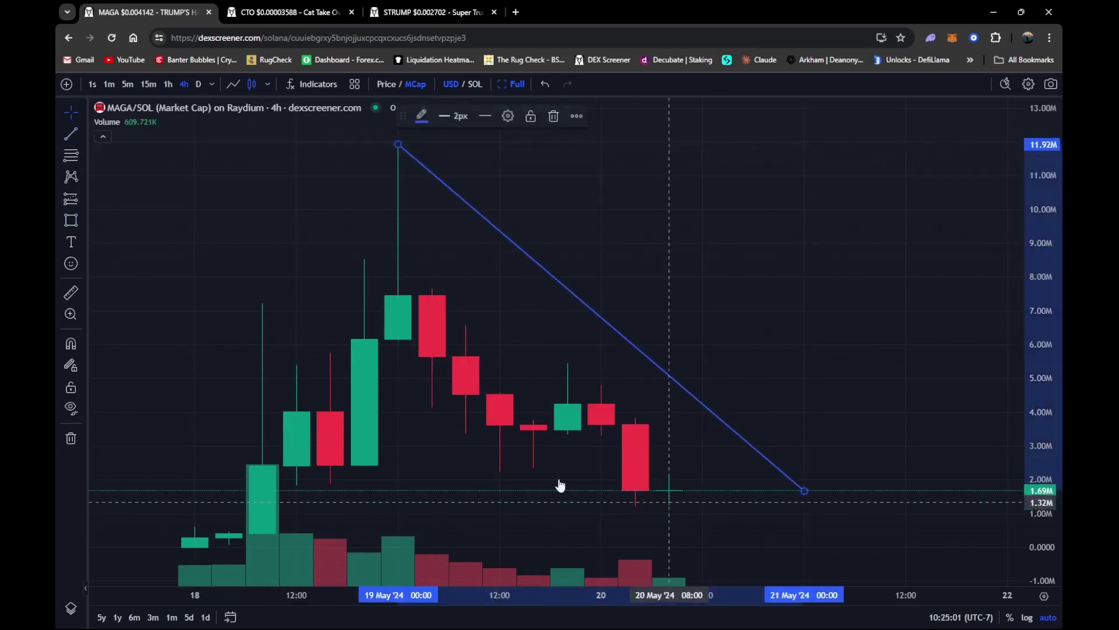
{"action": "left_click_drag", "start_coordinate": [292, 260], "coordinate": [280, 197]}
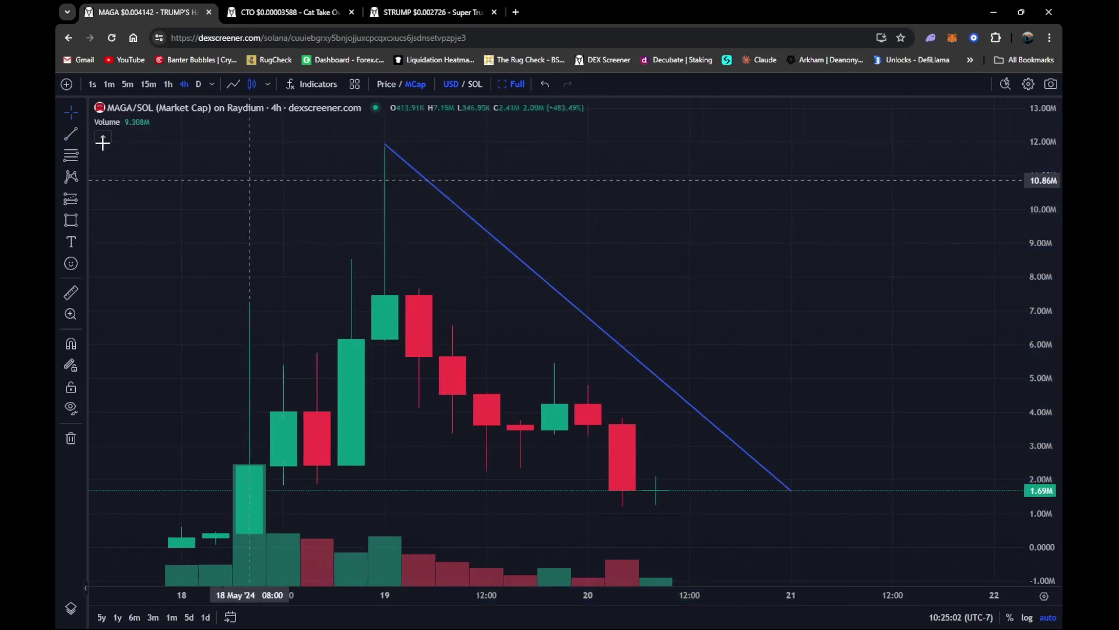
{"action": "left_click", "coordinate": [72, 111]}
{"action": "left_click_drag", "start_coordinate": [210, 252], "coordinate": [228, 159]}
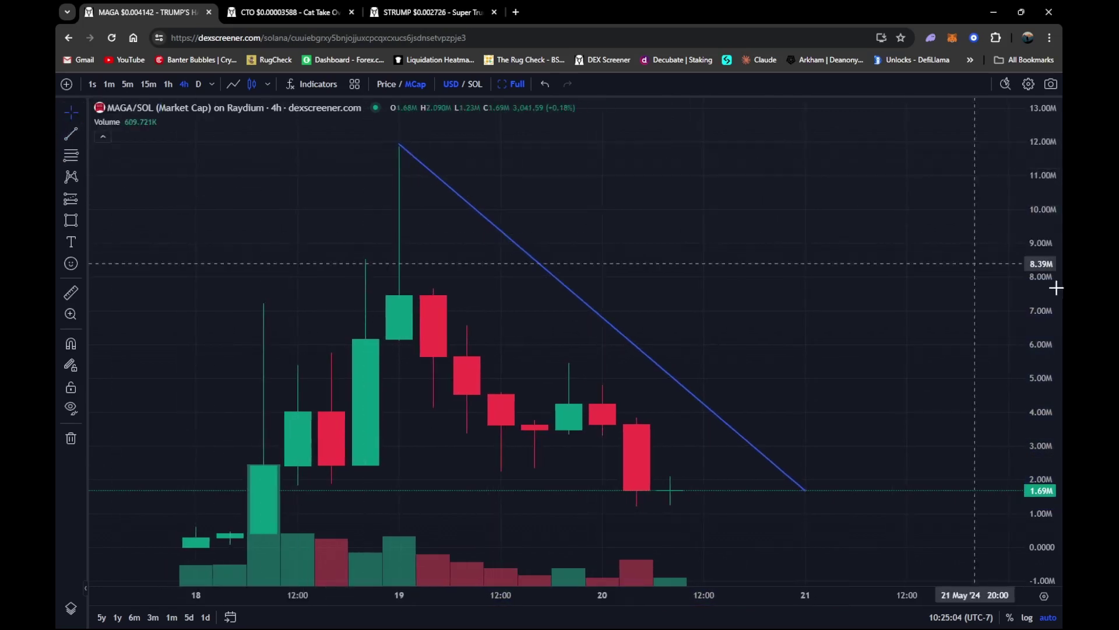
Compress the price scale and shift the candles and trend line higher in view
{"action": "left_click_drag", "start_coordinate": [1048, 335], "coordinate": [1045, 365]}
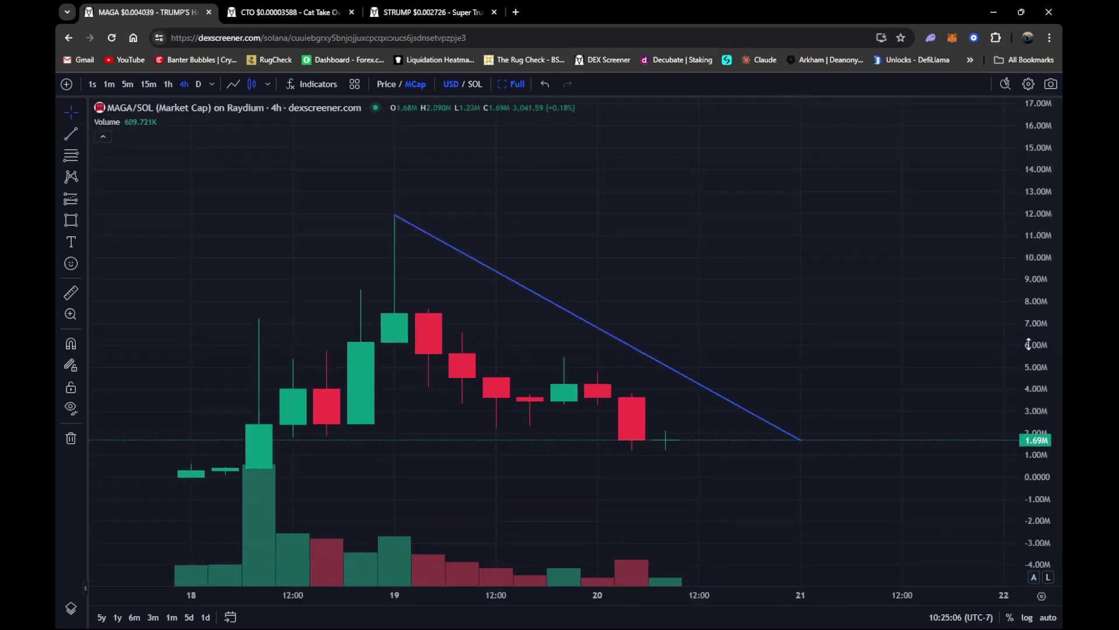
{"action": "left_click_drag", "start_coordinate": [577, 204], "coordinate": [580, 170]}
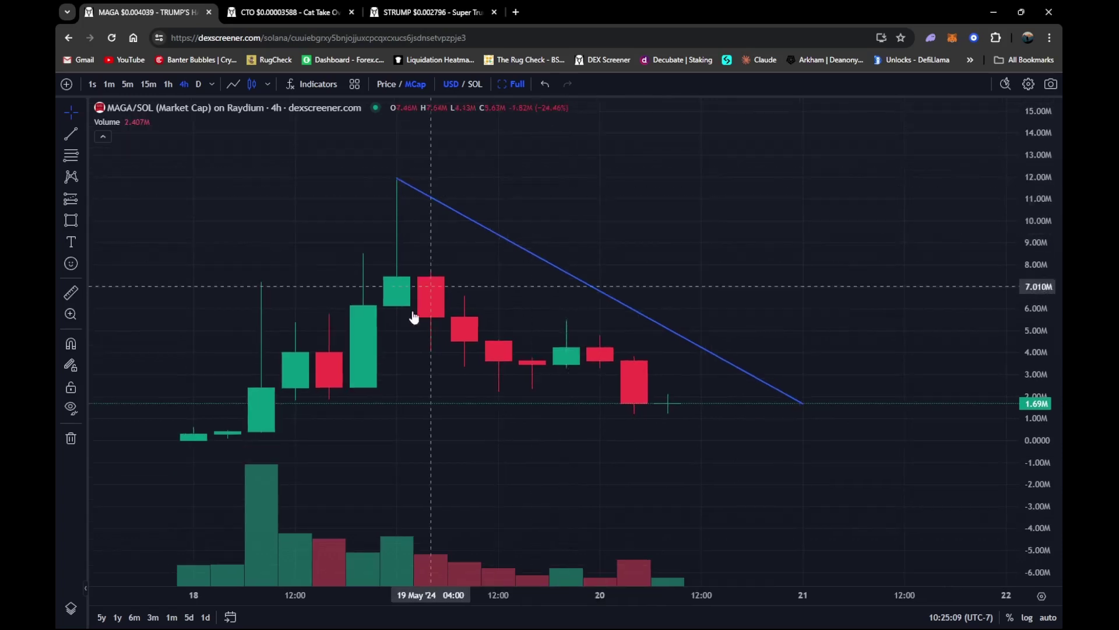
{"action": "left_click_drag", "start_coordinate": [425, 351], "coordinate": [426, 309]}
{"action": "scroll", "coordinate": [426, 310], "scroll_direction": "down", "scroll_amount": 1}
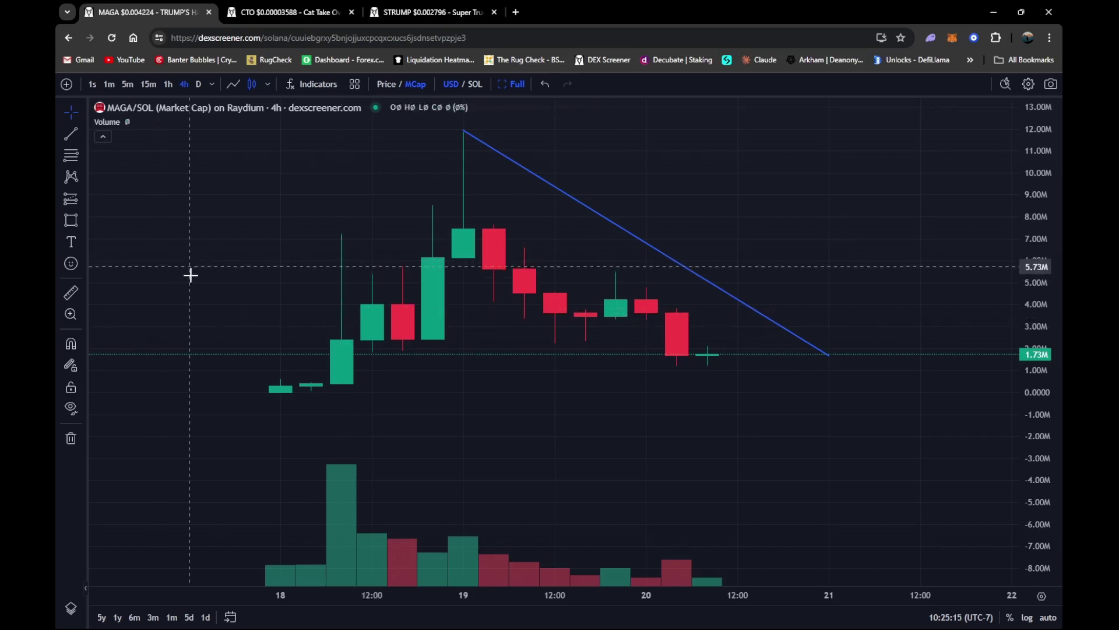
Measure a price range below the MAGA candles with the ruler tool, then cancel it
{"action": "left_click", "coordinate": [70, 293]}
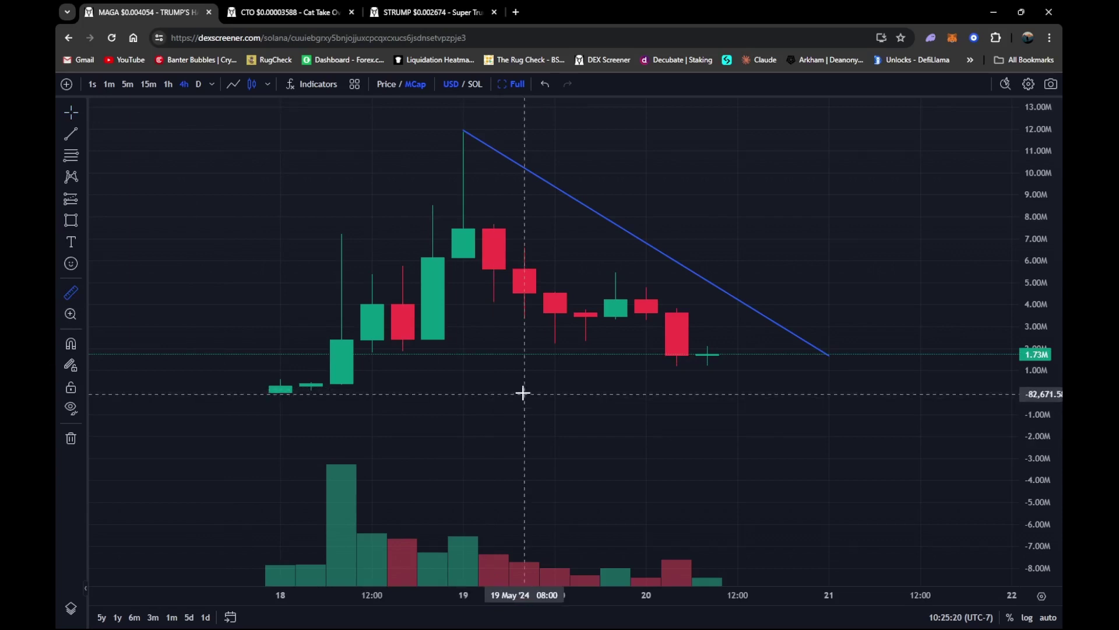
{"action": "left_click", "coordinate": [523, 394]}
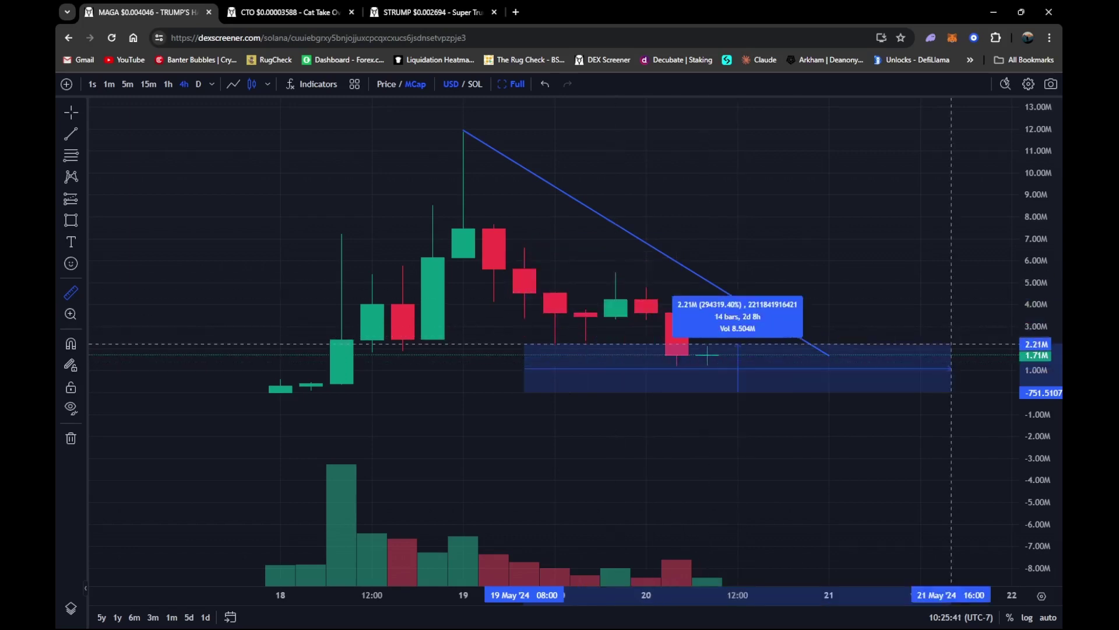
{"action": "key", "text": "Escape"}
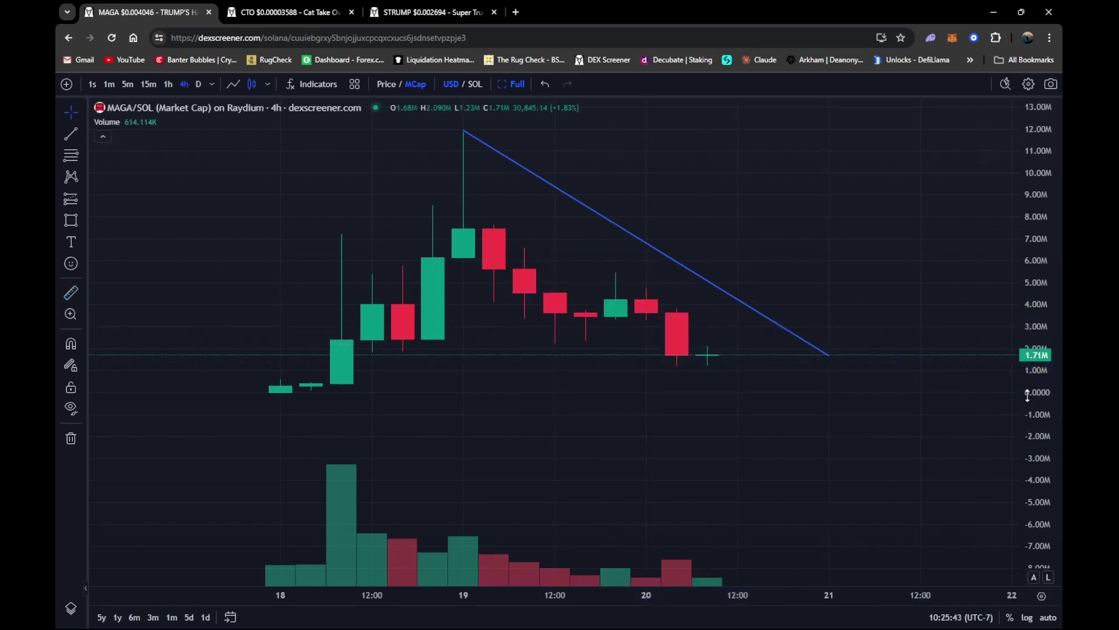
Stretch the price scale and zoom so the latest candle near 1.72M sits below the trend line
{"action": "left_click_drag", "start_coordinate": [1027, 395], "coordinate": [1031, 382]}
{"action": "scroll", "coordinate": [814, 431], "scroll_direction": "down", "scroll_amount": 2}
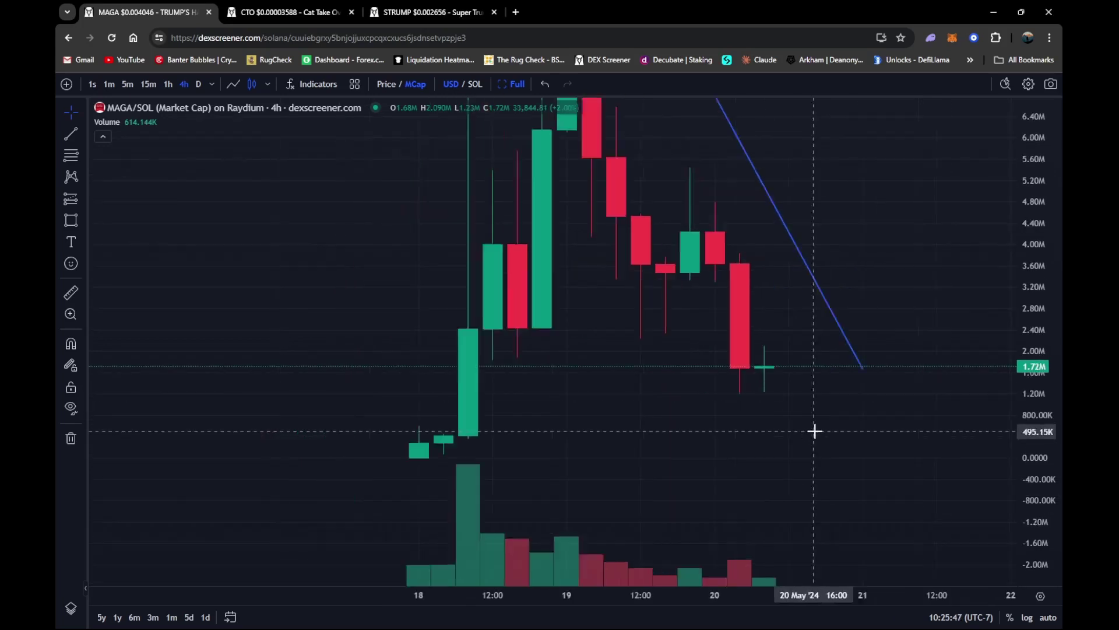
{"action": "scroll", "coordinate": [815, 431], "scroll_direction": "down", "scroll_amount": 2}
{"action": "scroll", "coordinate": [815, 432], "scroll_direction": "up", "scroll_amount": 3}
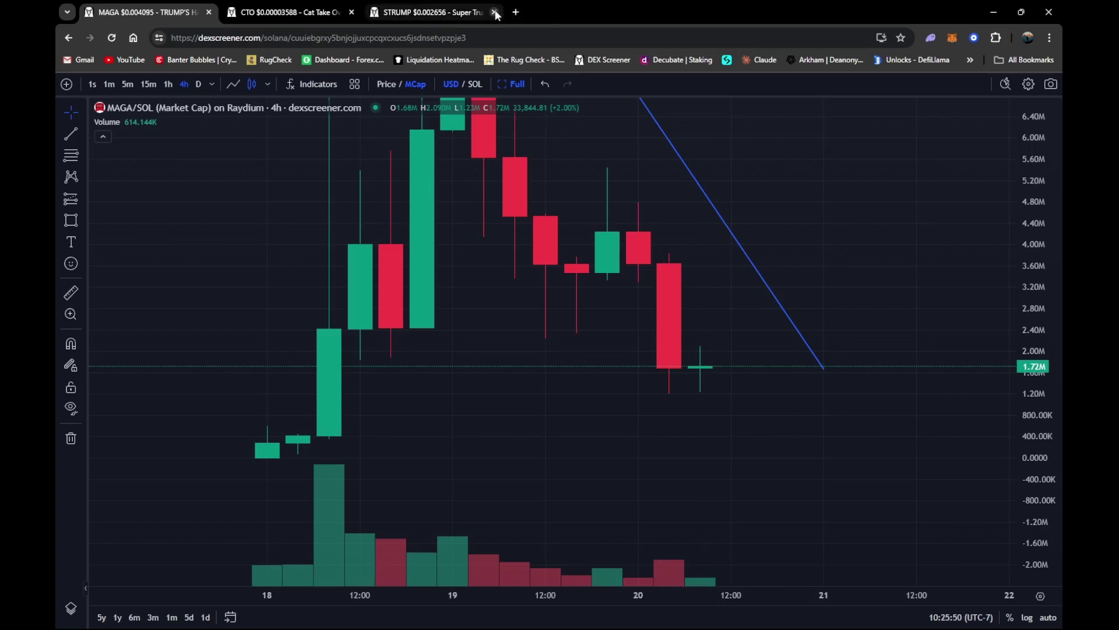
{"action": "left_click", "coordinate": [512, 84]}
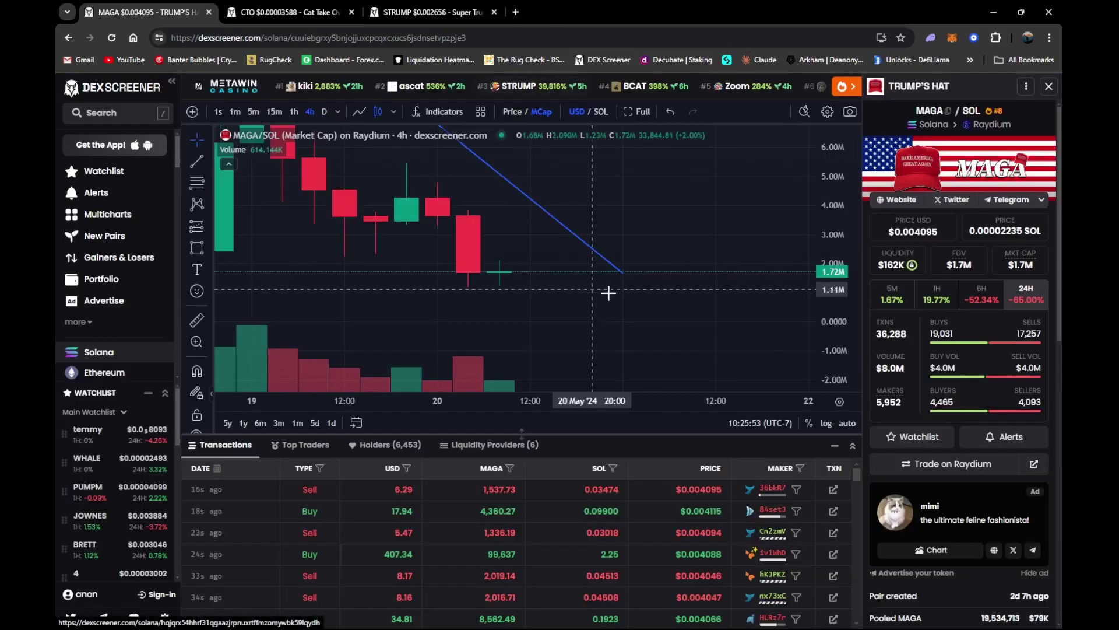
{"action": "scroll", "coordinate": [613, 295], "scroll_direction": "down", "scroll_amount": 3}
{"action": "scroll", "coordinate": [942, 348], "scroll_direction": "down", "scroll_amount": 10}
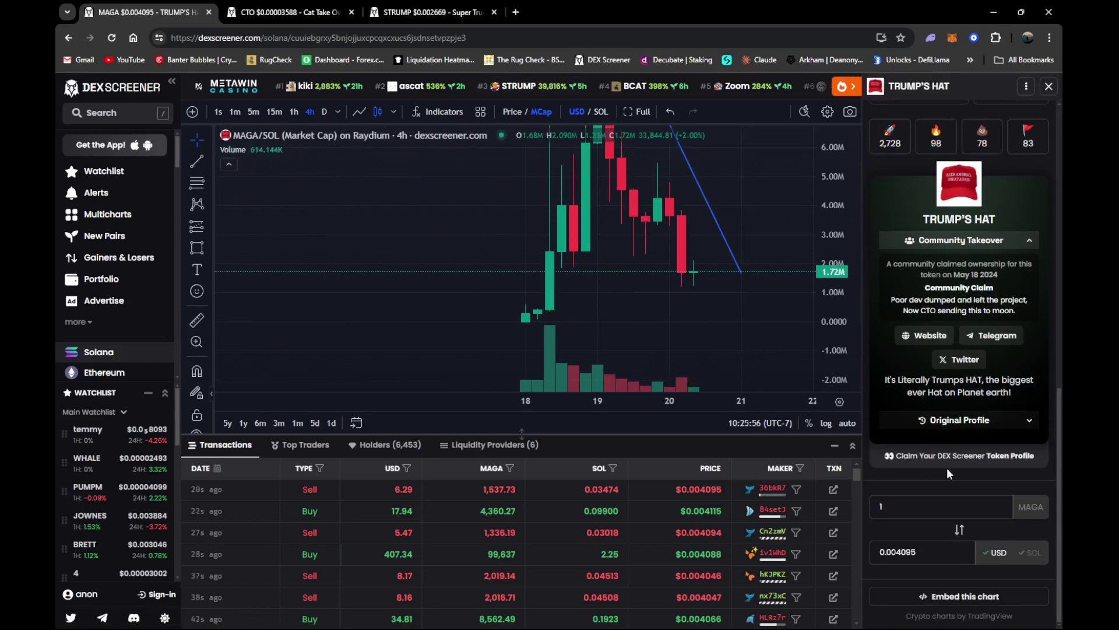
{"action": "scroll", "coordinate": [945, 472], "scroll_direction": "up", "scroll_amount": 10}
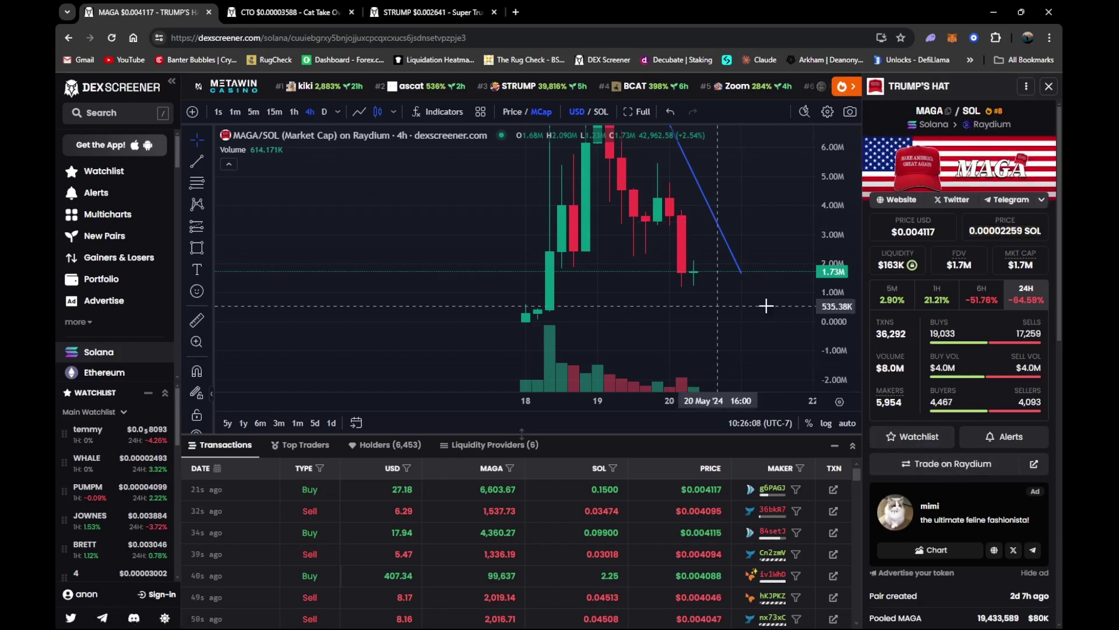
{"action": "scroll", "coordinate": [747, 309], "scroll_direction": "left", "scroll_amount": 3}
{"action": "scroll", "coordinate": [746, 309], "scroll_direction": "down", "scroll_amount": 3}
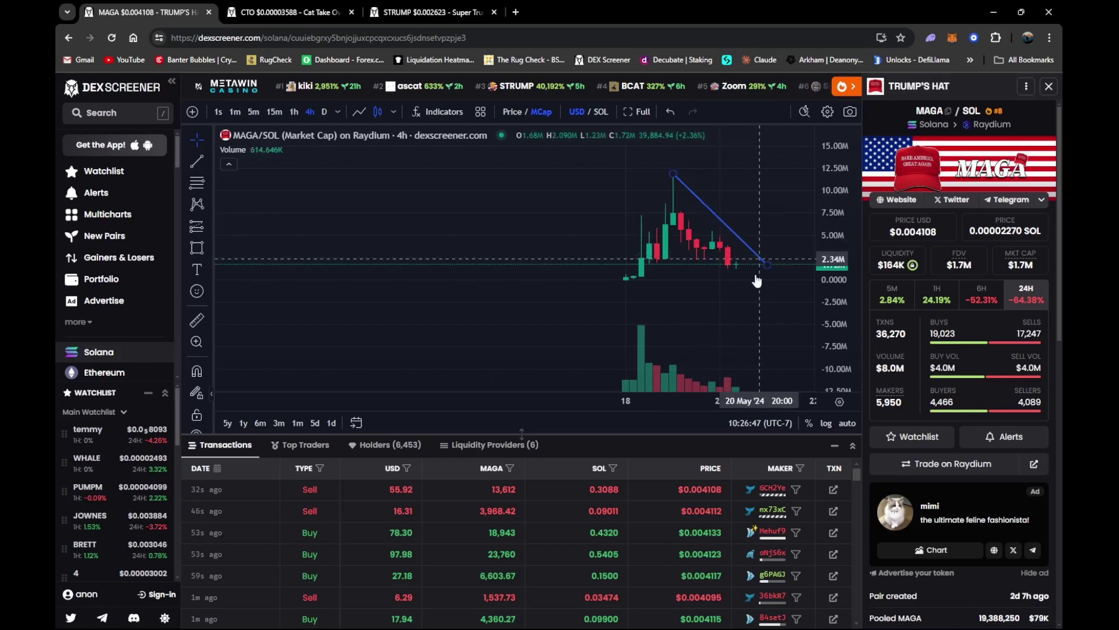
{"action": "scroll", "coordinate": [757, 325], "scroll_direction": "up", "scroll_amount": 4}
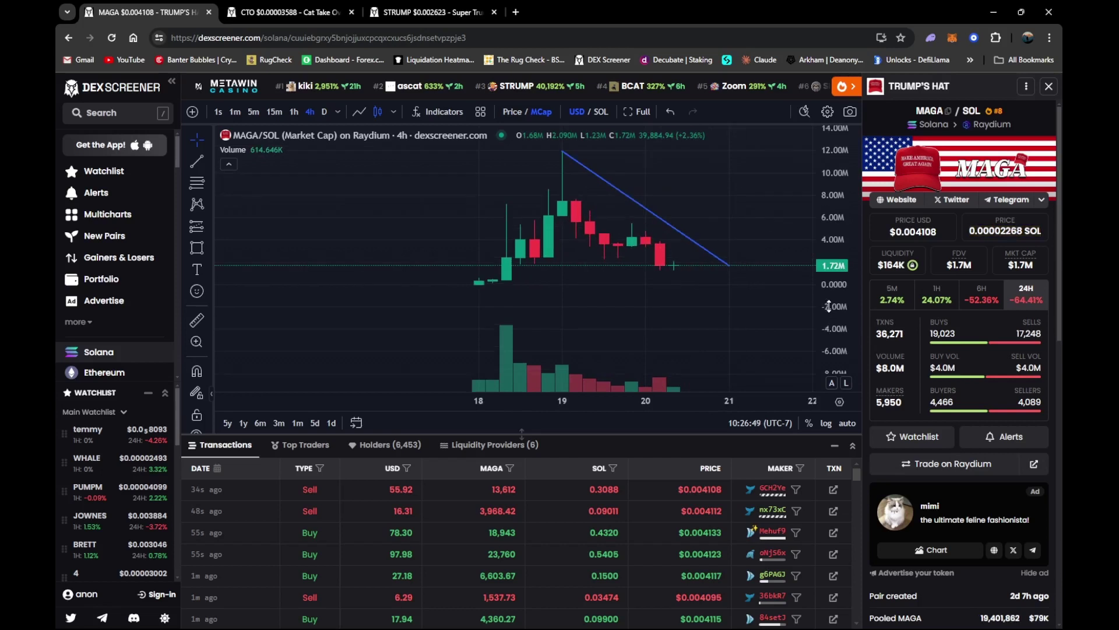
{"action": "left_click_drag", "start_coordinate": [725, 303], "coordinate": [621, 342]}
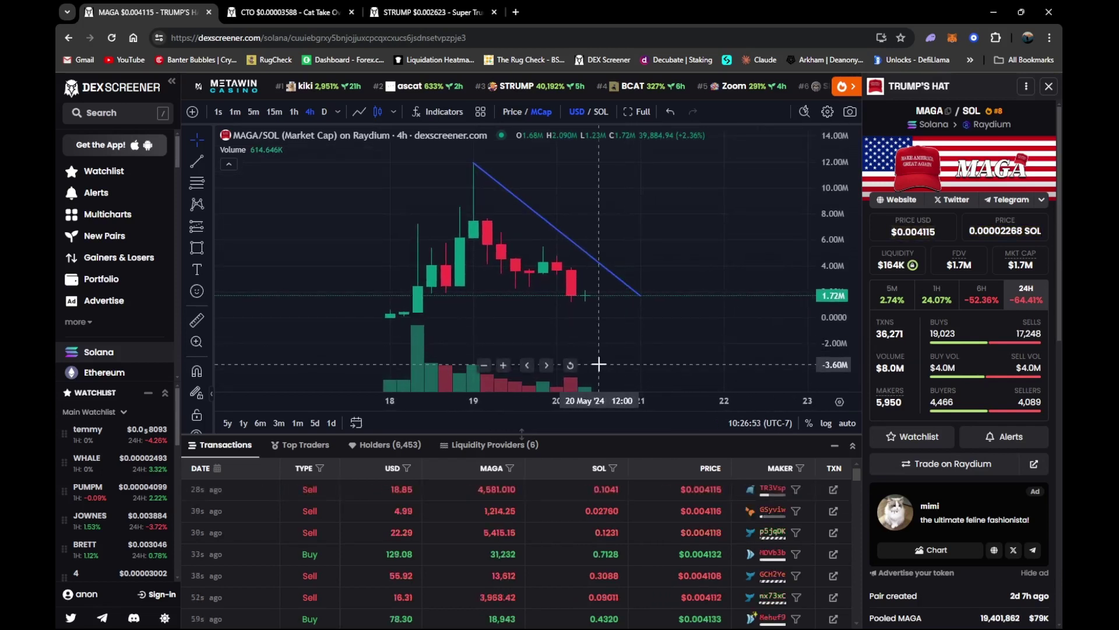